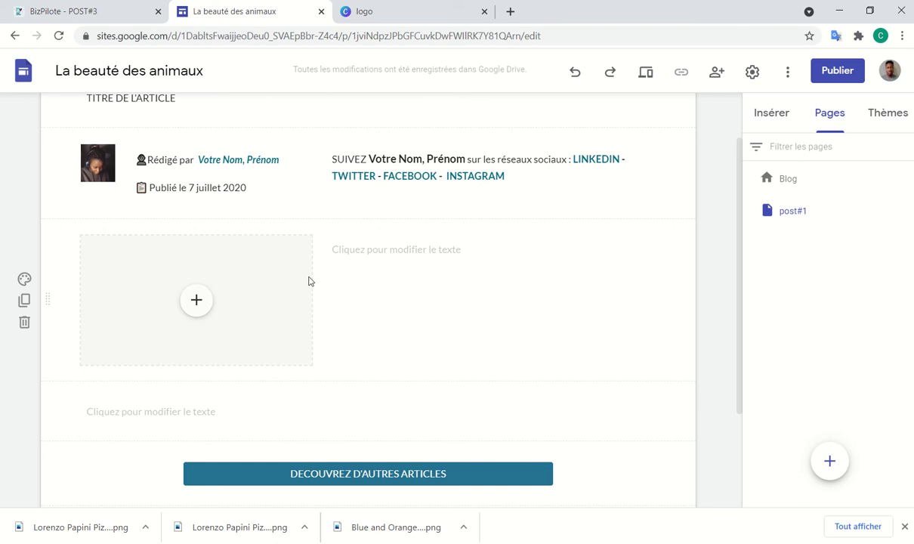
- Review the post#1 article layout and the Blog home page's article block, returning to the post#1 page
{"action": "scroll", "coordinate": [408, 412], "scroll_direction": "down", "scroll_amount": 1}
{"action": "scroll", "coordinate": [393, 385], "scroll_direction": "down", "scroll_amount": 1}
{"action": "scroll", "coordinate": [373, 365], "scroll_direction": "up", "scroll_amount": 2}
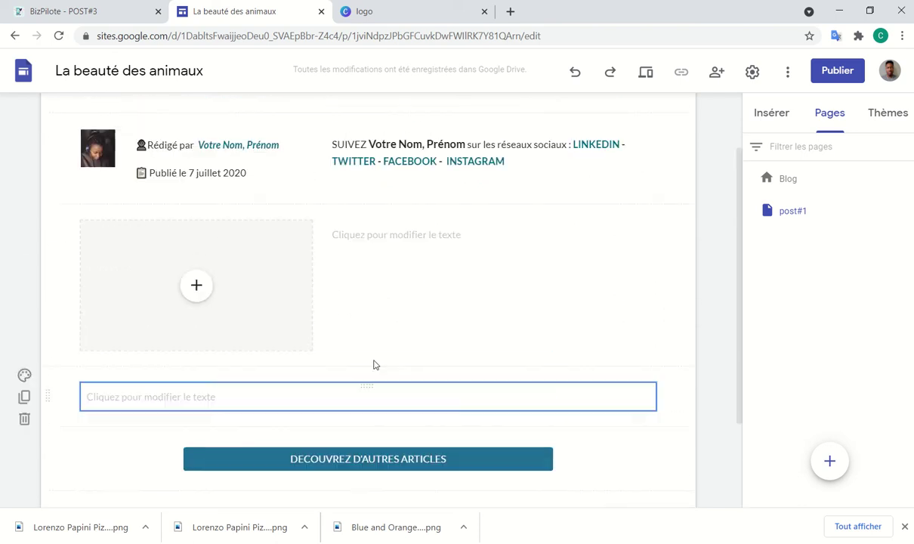
{"action": "left_click", "coordinate": [790, 186]}
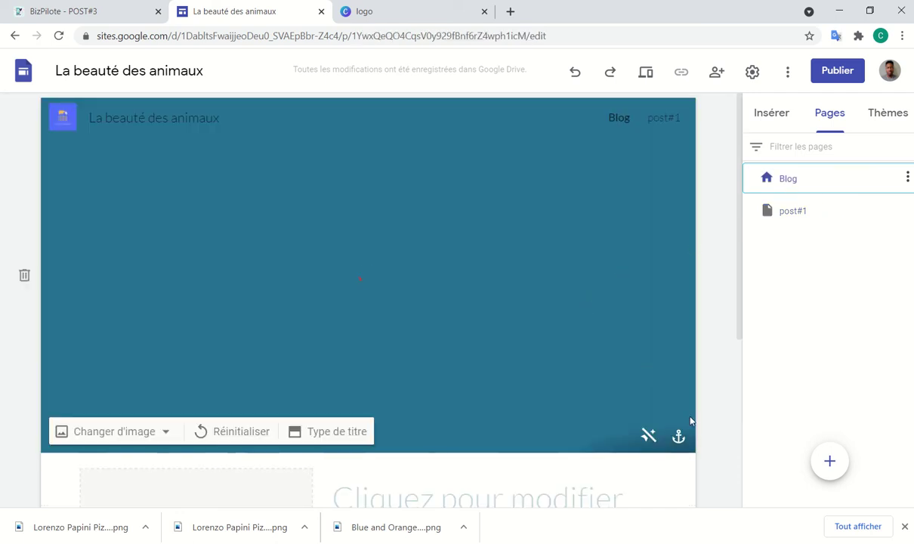
{"action": "scroll", "coordinate": [738, 332], "scroll_direction": "down", "scroll_amount": 5}
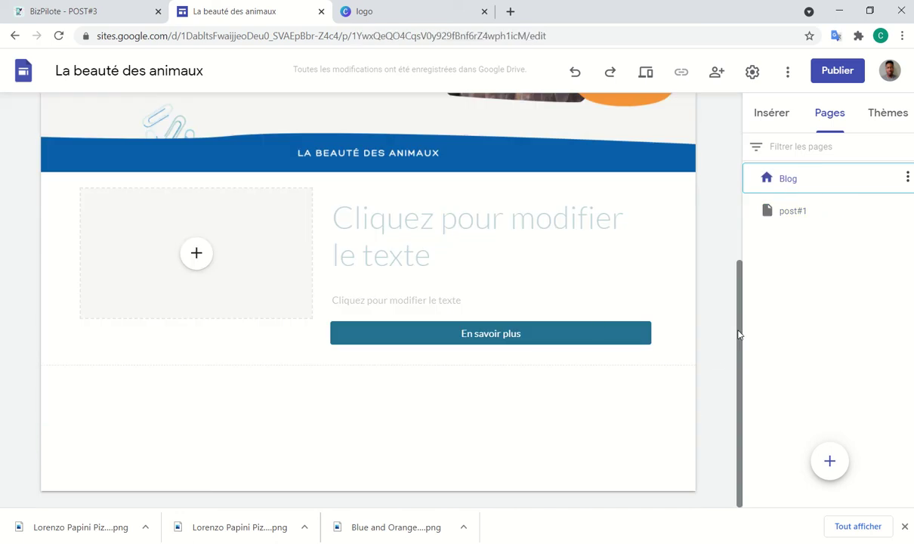
{"action": "left_click", "coordinate": [465, 263]}
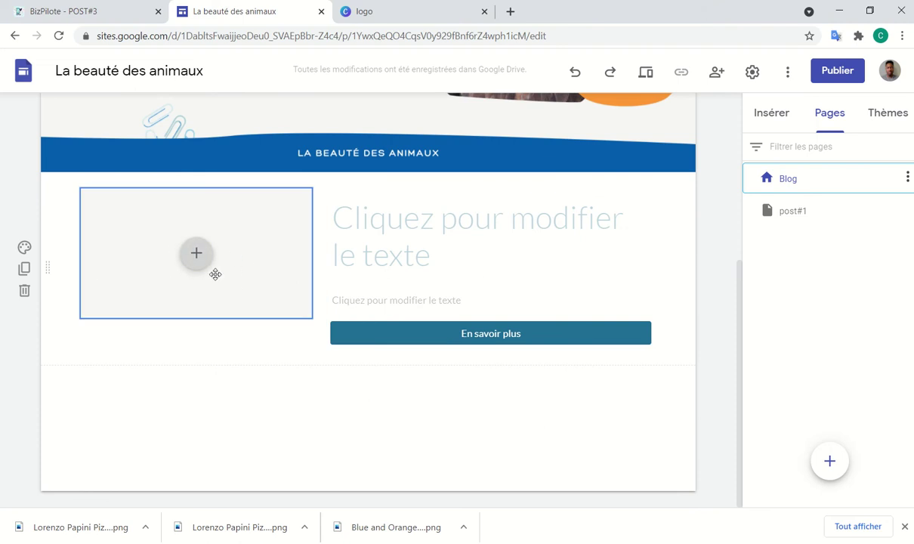
{"action": "left_click", "coordinate": [798, 216]}
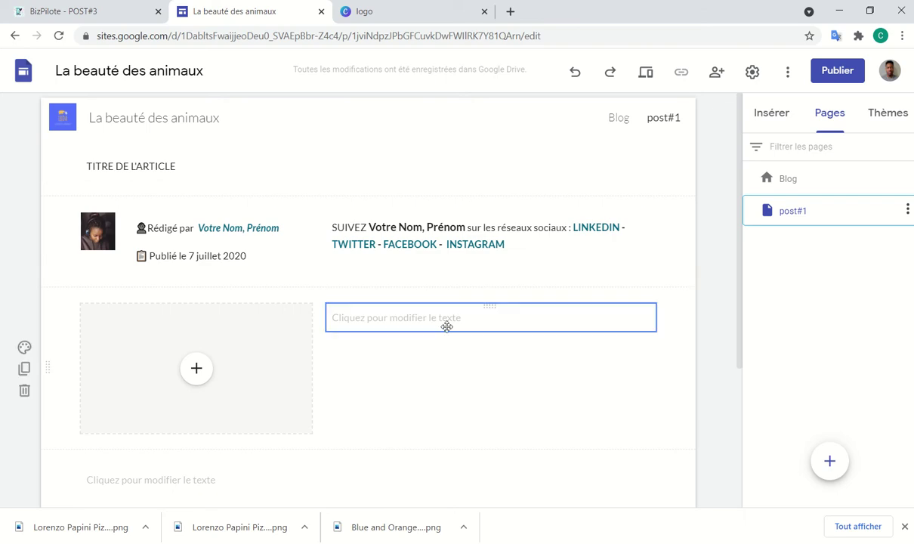
- Examine the example BizPilote article on fraudulent LinkedIn job offers from title to comment section, and return to the site being edited
{"action": "left_click", "coordinate": [42, 12]}
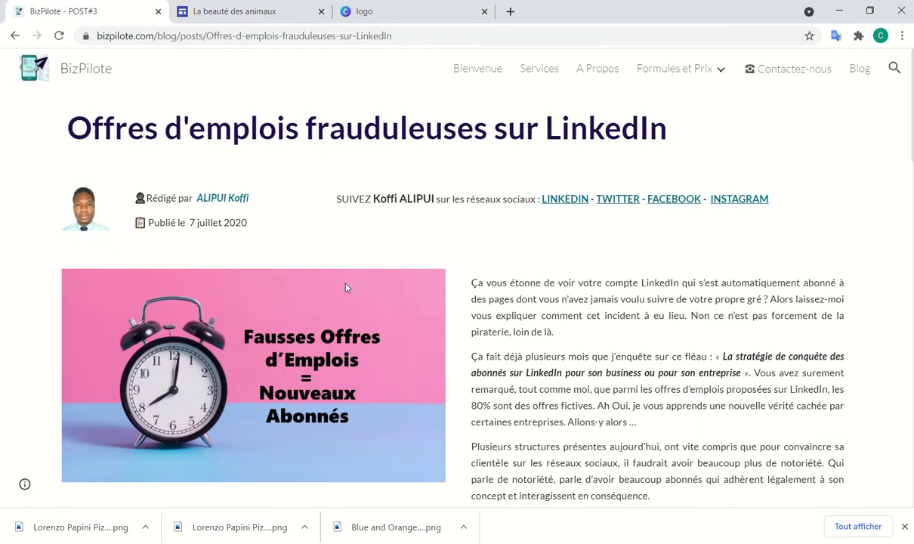
{"action": "scroll", "coordinate": [347, 287], "scroll_direction": "down", "scroll_amount": 20}
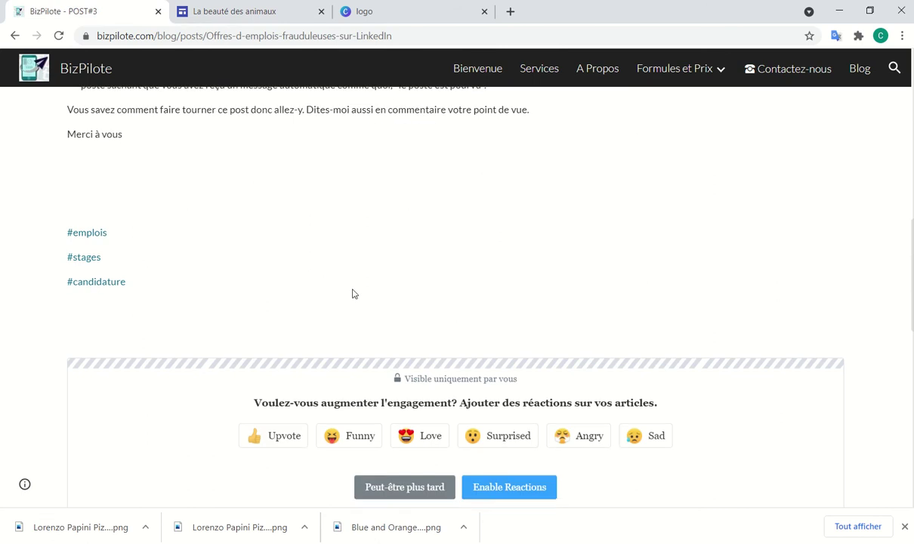
{"action": "scroll", "coordinate": [352, 293], "scroll_direction": "down", "scroll_amount": 5}
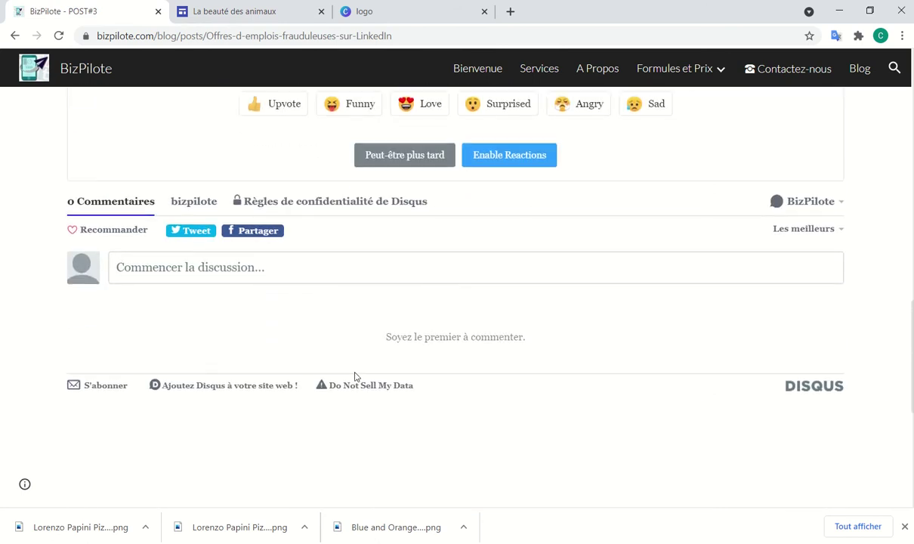
{"action": "scroll", "coordinate": [351, 372], "scroll_direction": "up", "scroll_amount": 10}
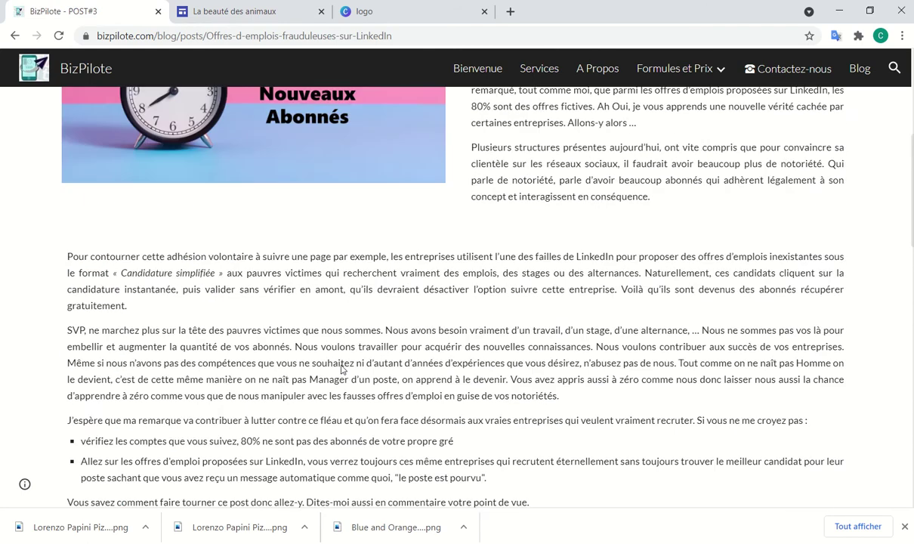
{"action": "scroll", "coordinate": [341, 369], "scroll_direction": "up", "scroll_amount": 5}
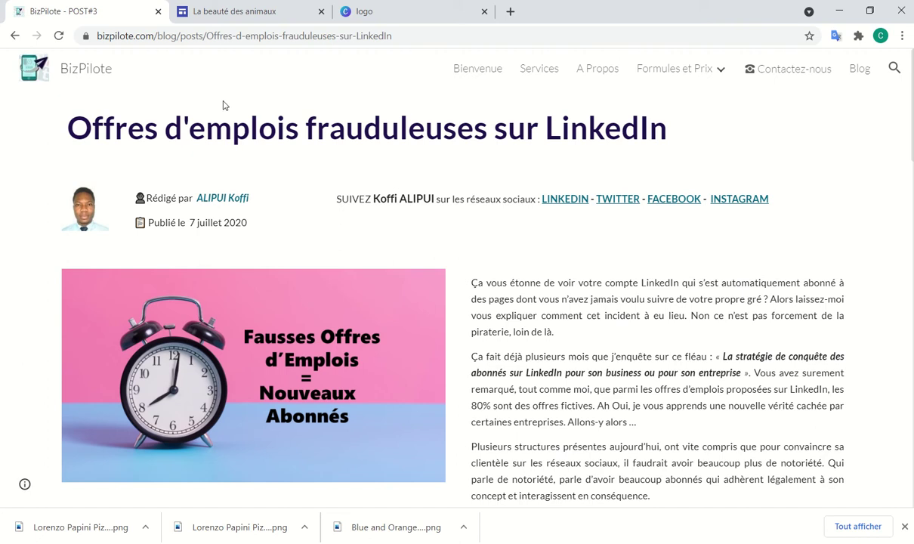
{"action": "left_click", "coordinate": [214, 20]}
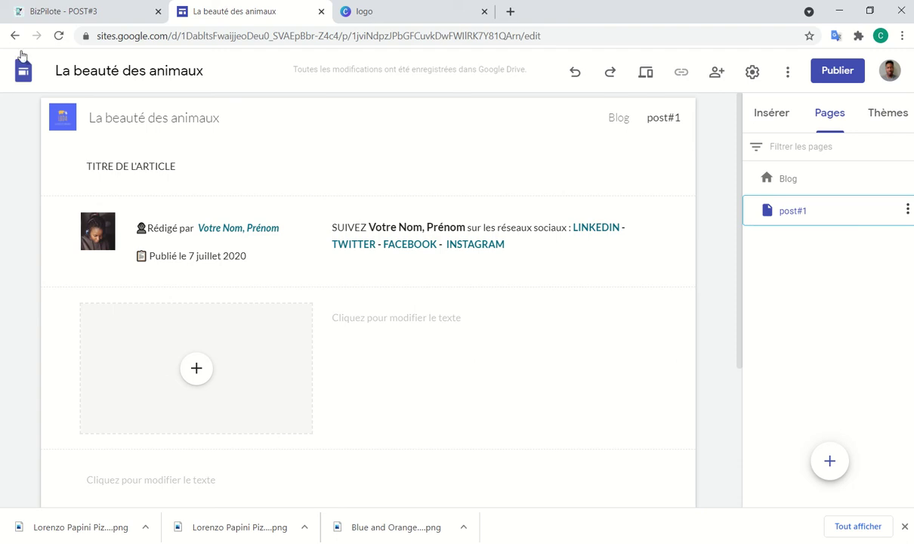
- Examine how the BizPilote site organises its Blog page, its full article list and the Formules et Prix subpages
{"action": "left_click", "coordinate": [28, 15]}
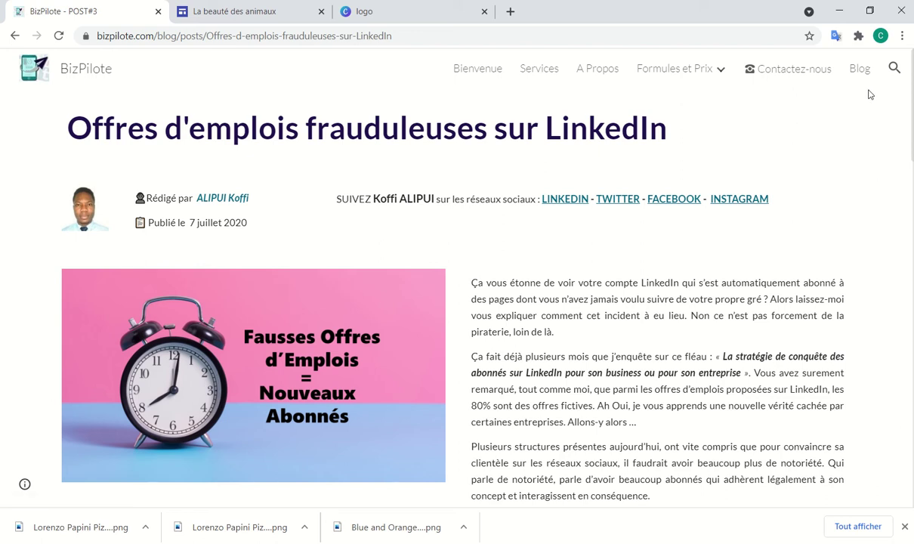
{"action": "scroll", "coordinate": [867, 91], "scroll_direction": "down", "scroll_amount": 3}
{"action": "scroll", "coordinate": [867, 86], "scroll_direction": "up", "scroll_amount": 3}
{"action": "left_click", "coordinate": [863, 73]}
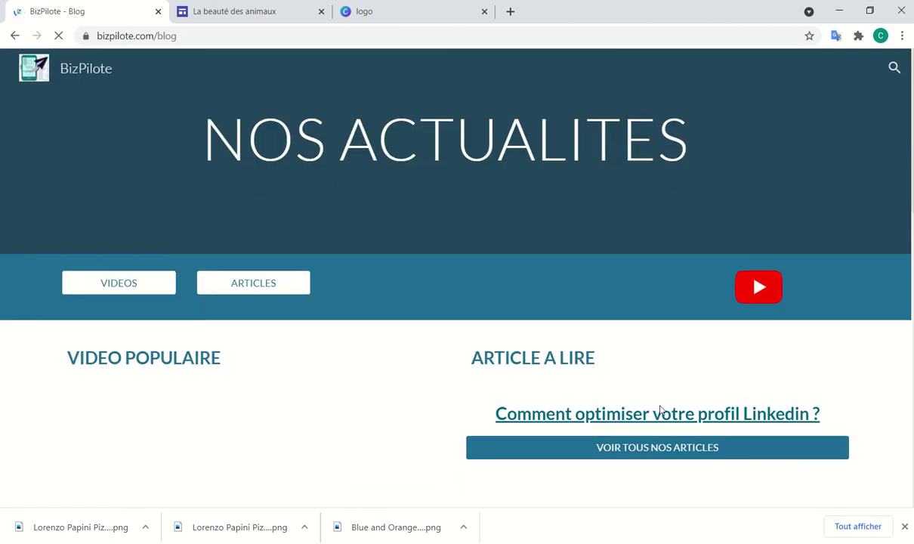
{"action": "scroll", "coordinate": [604, 378], "scroll_direction": "down", "scroll_amount": 2}
{"action": "scroll", "coordinate": [532, 400], "scroll_direction": "down", "scroll_amount": 3}
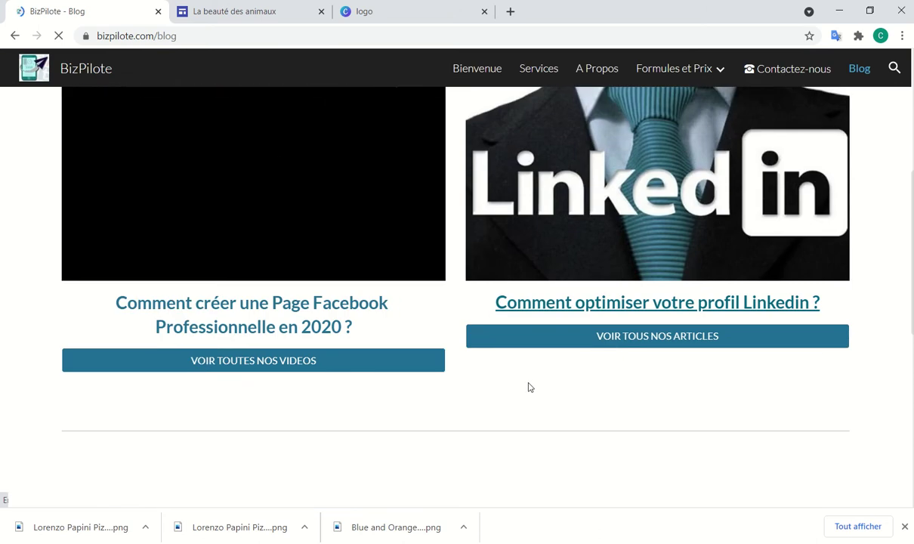
{"action": "scroll", "coordinate": [529, 386], "scroll_direction": "up", "scroll_amount": 5}
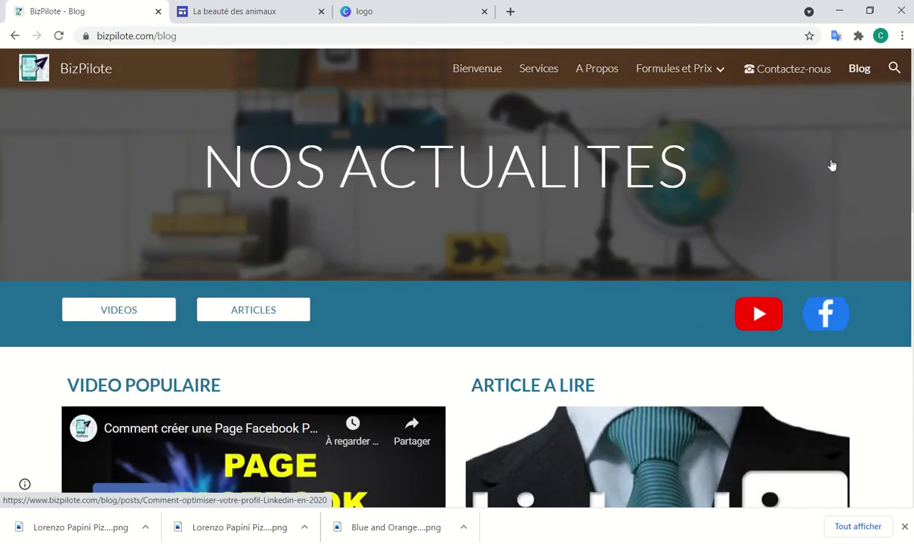
{"action": "scroll", "coordinate": [495, 429], "scroll_direction": "down", "scroll_amount": 4}
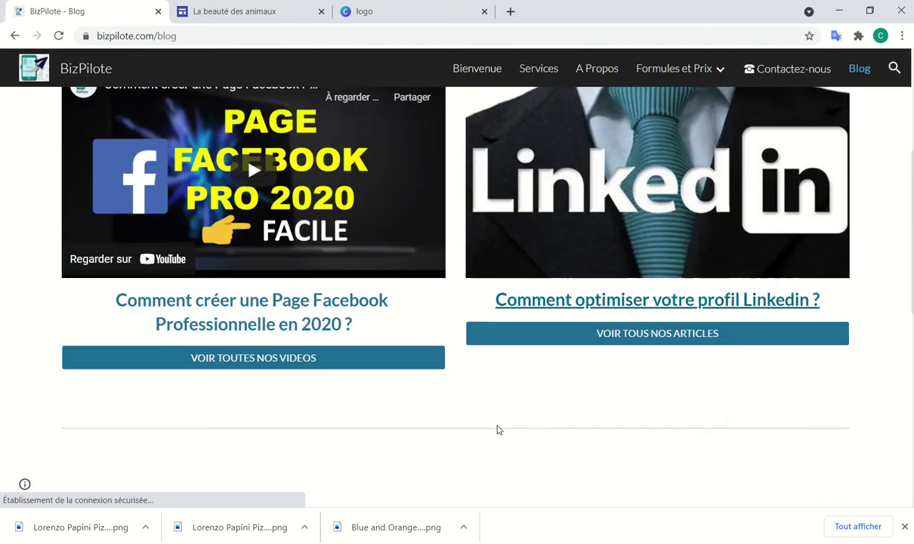
{"action": "scroll", "coordinate": [497, 429], "scroll_direction": "down", "scroll_amount": 1}
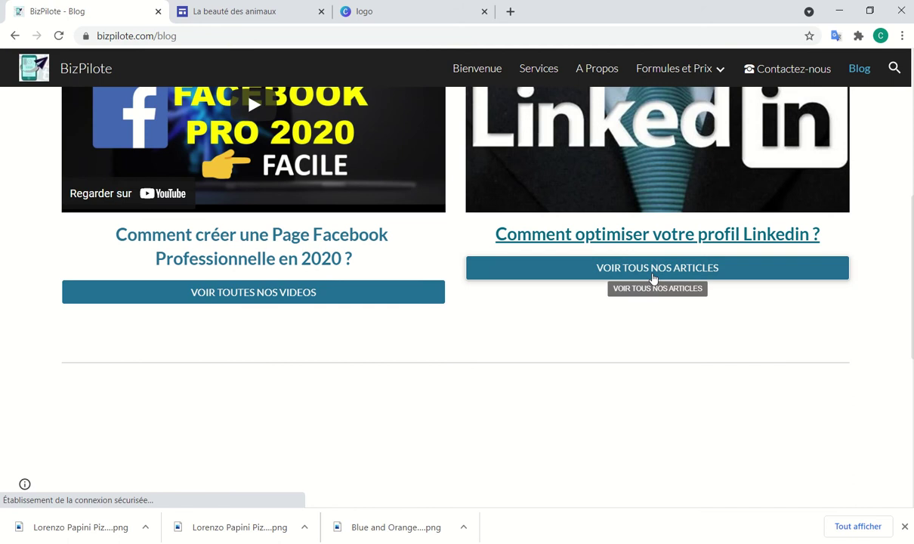
{"action": "left_click", "coordinate": [653, 278]}
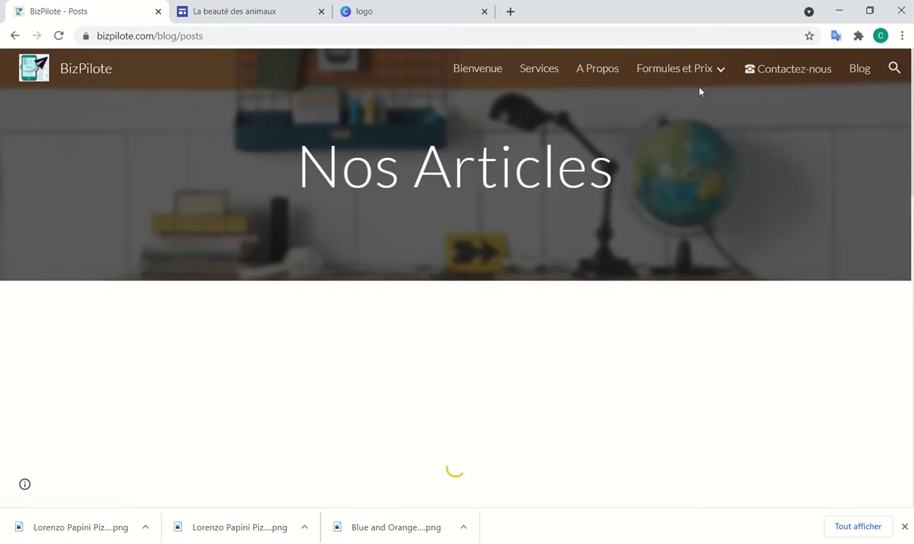
{"action": "mouse_move", "coordinate": [704, 73]}
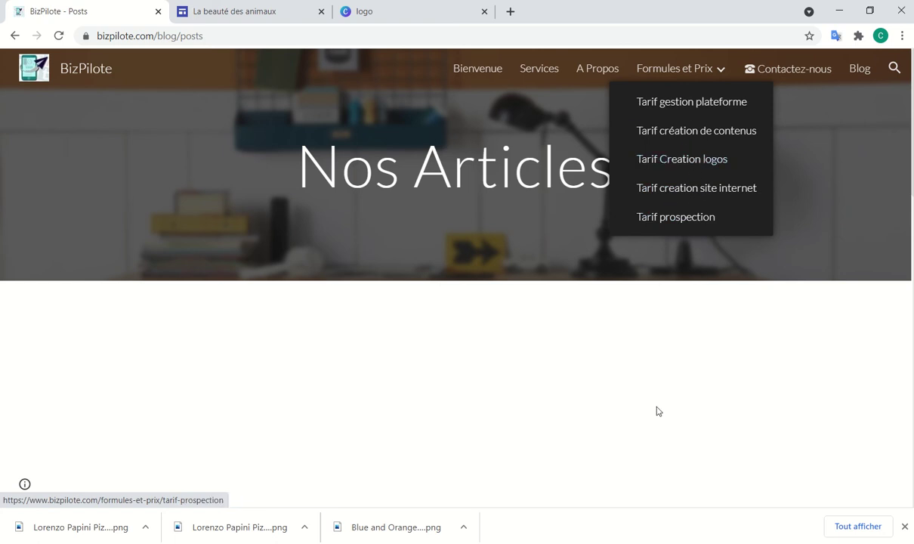
- Return to the La beauté des animaux site and hide the post#1 page from the navigation
{"action": "left_click", "coordinate": [192, 13]}
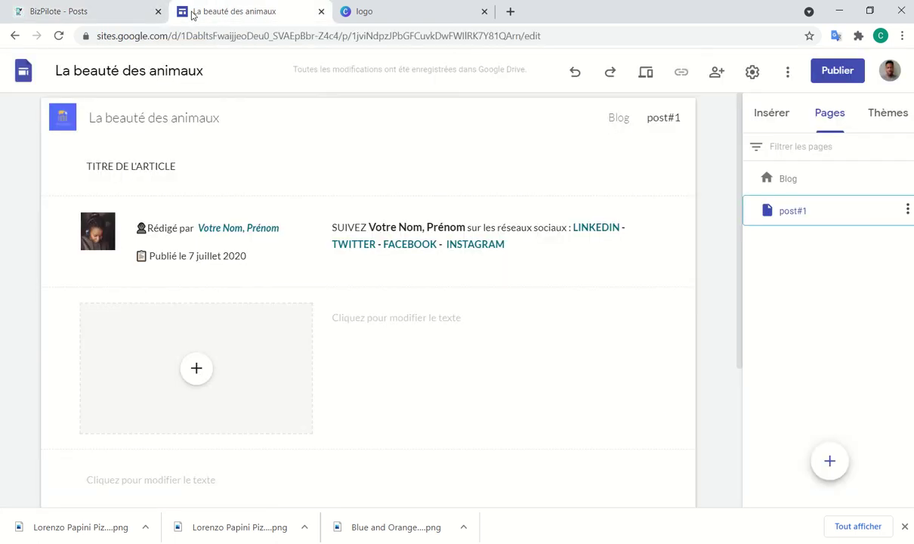
{"action": "left_click", "coordinate": [907, 212]}
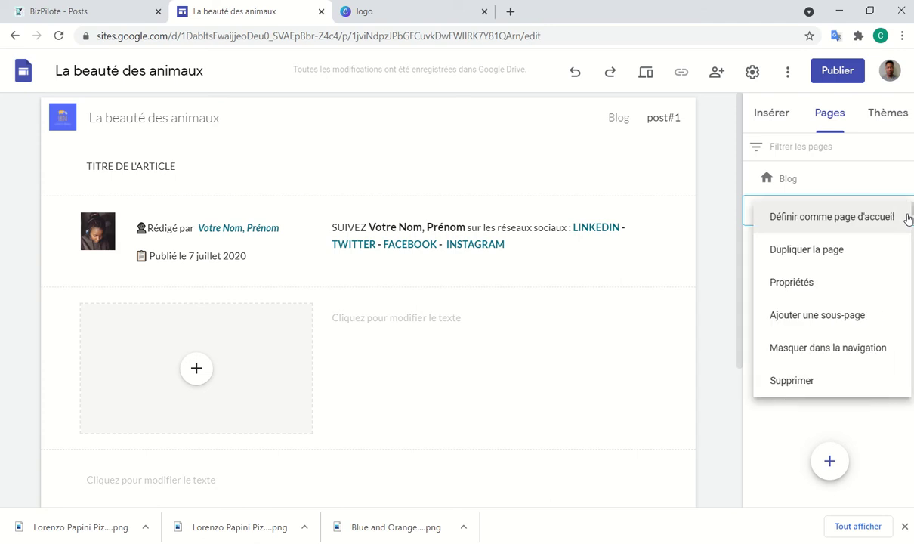
{"action": "left_click", "coordinate": [850, 351]}
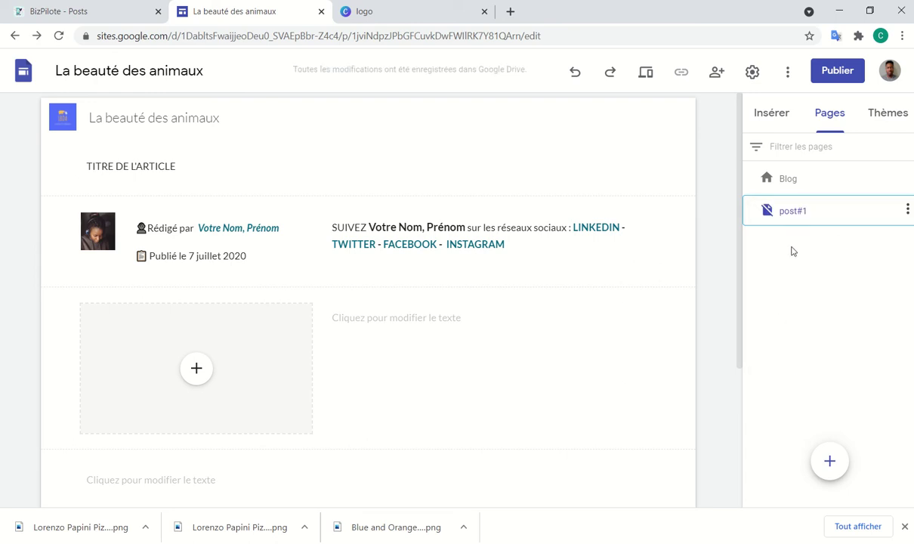
- Duplicate the post#1 page, keeping the suggested name Copie de post#1
{"action": "left_click", "coordinate": [907, 210]}
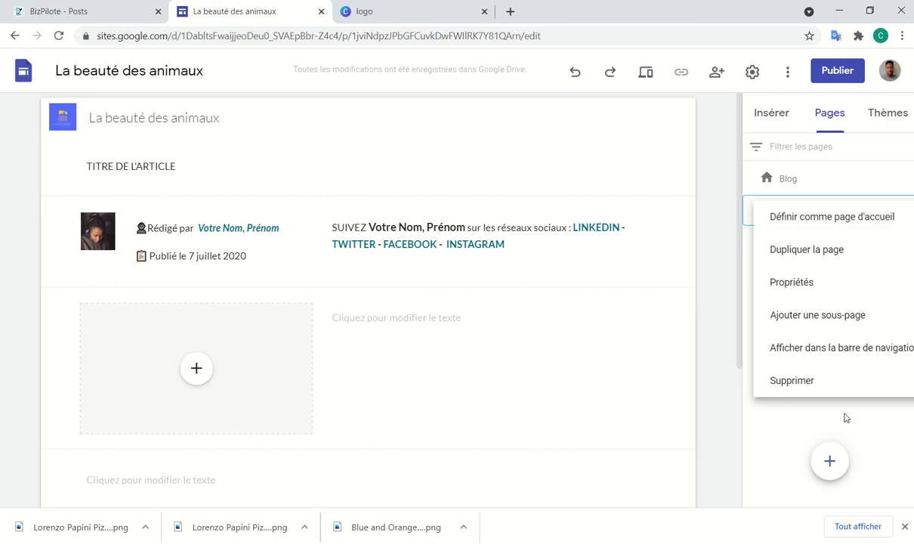
{"action": "mouse_move", "coordinate": [829, 463]}
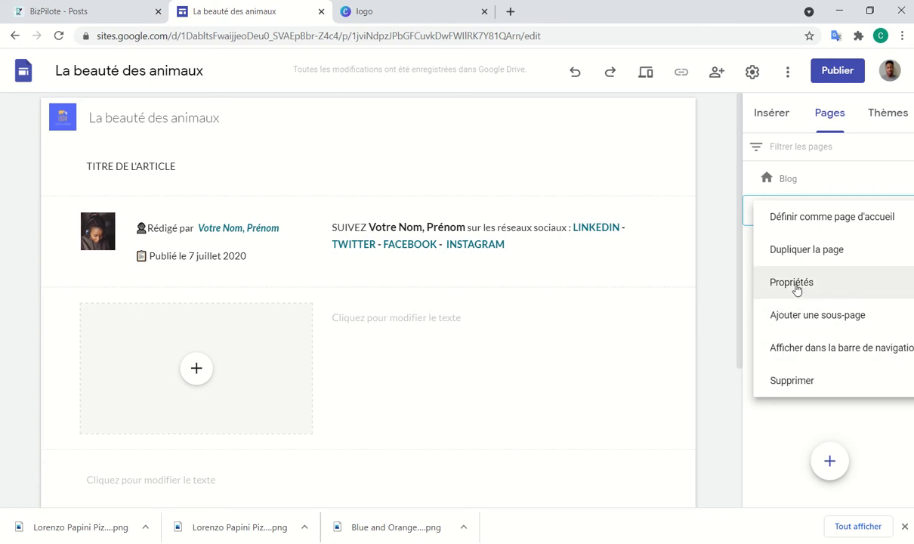
{"action": "left_click", "coordinate": [827, 256]}
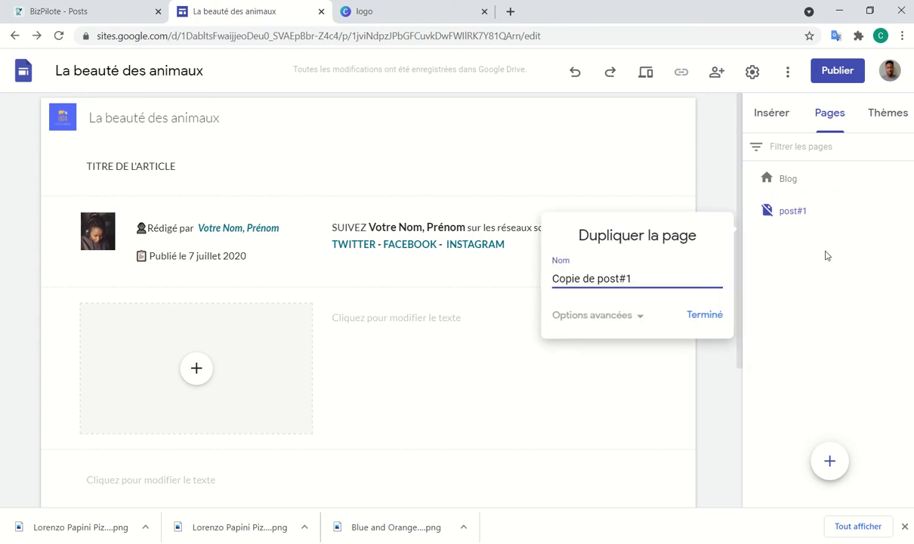
{"action": "left_click", "coordinate": [711, 317]}
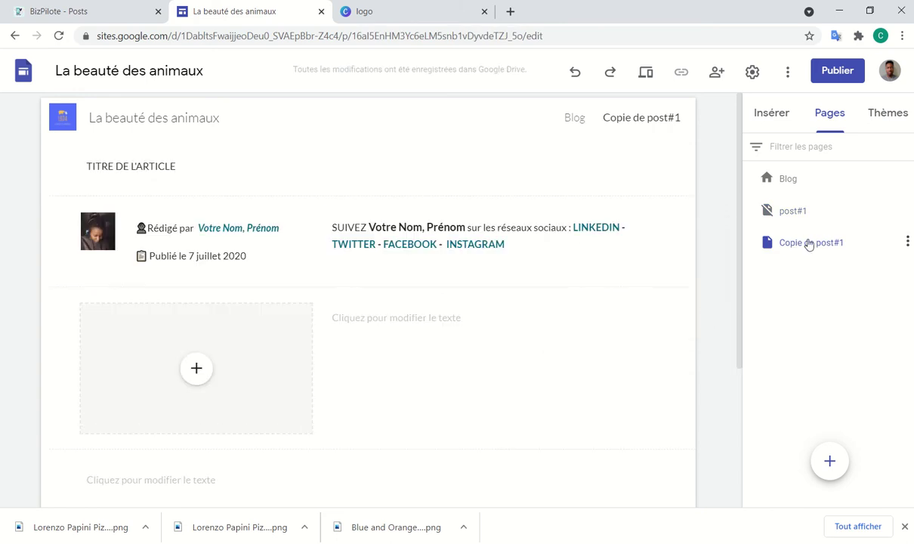
- Rename the duplicated page as post#2 and hide it from the navigation
{"action": "left_click", "coordinate": [908, 243]}
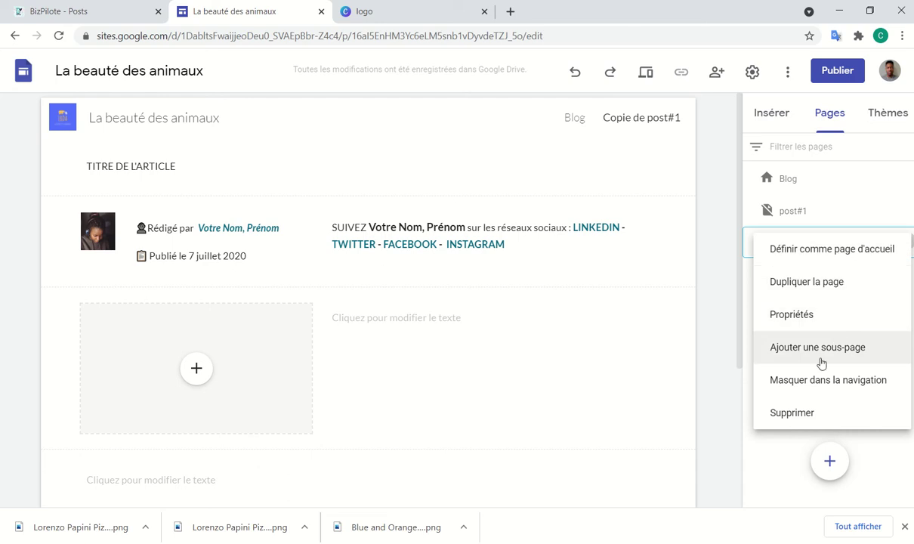
{"action": "left_click", "coordinate": [799, 323]}
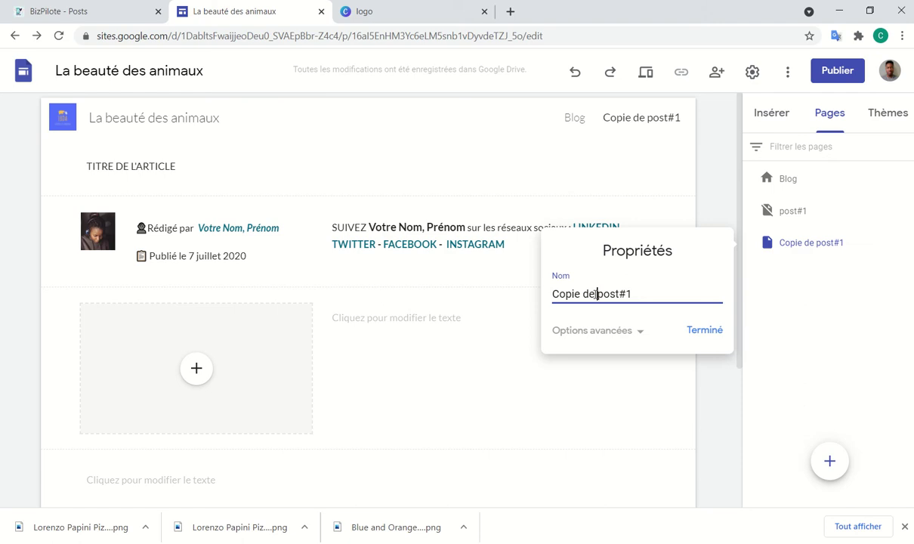
{"action": "left_click_drag", "start_coordinate": [597, 294], "coordinate": [534, 318]}
{"action": "key", "text": "BackSpace"}
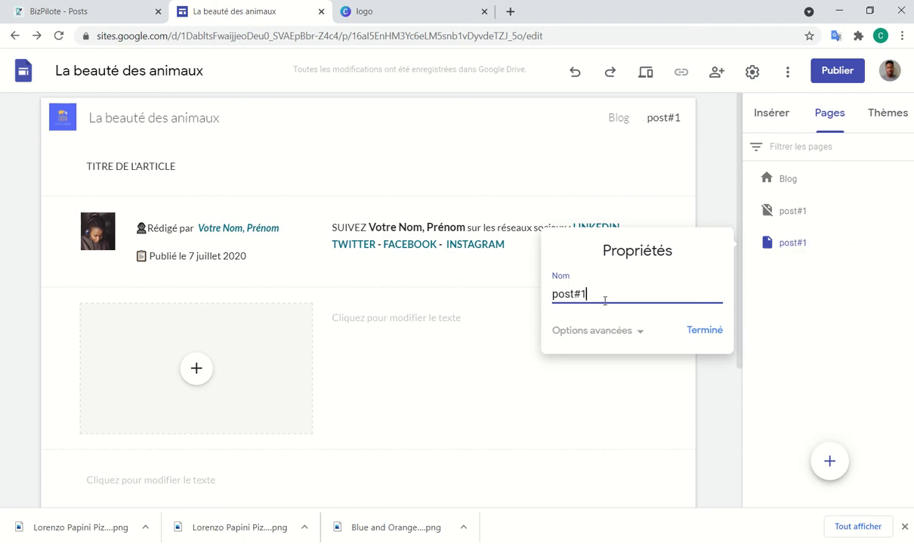
{"action": "key", "text": "BackSpace"}
{"action": "type", "text": "2"}
{"action": "left_click", "coordinate": [702, 334]}
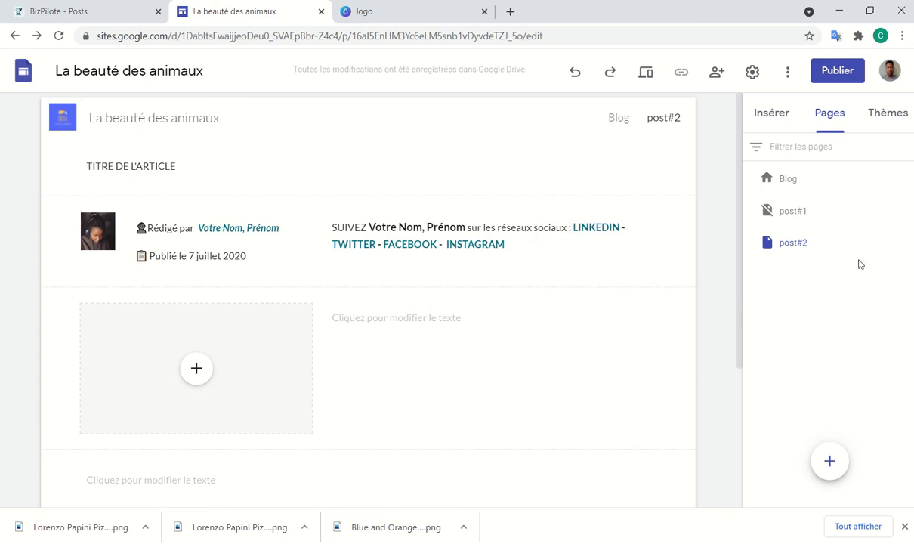
{"action": "left_click", "coordinate": [906, 244]}
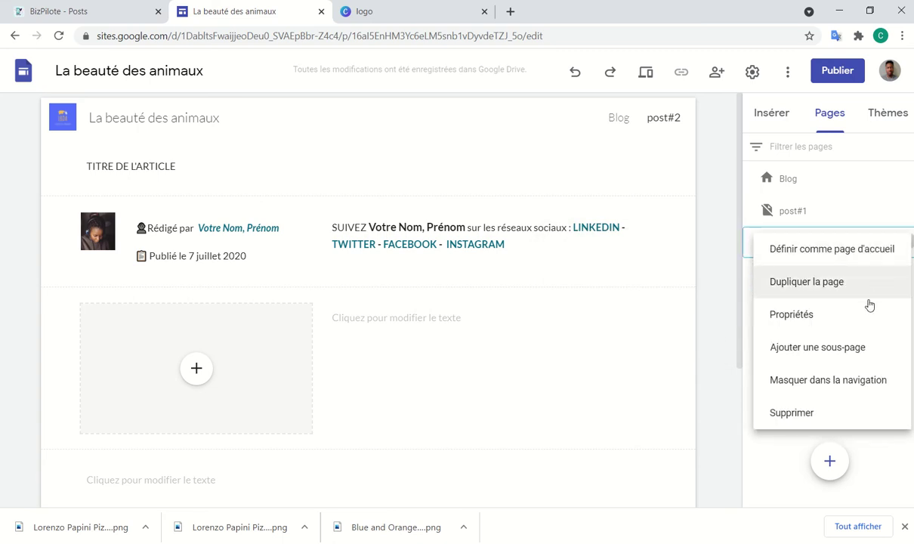
{"action": "left_click", "coordinate": [844, 387]}
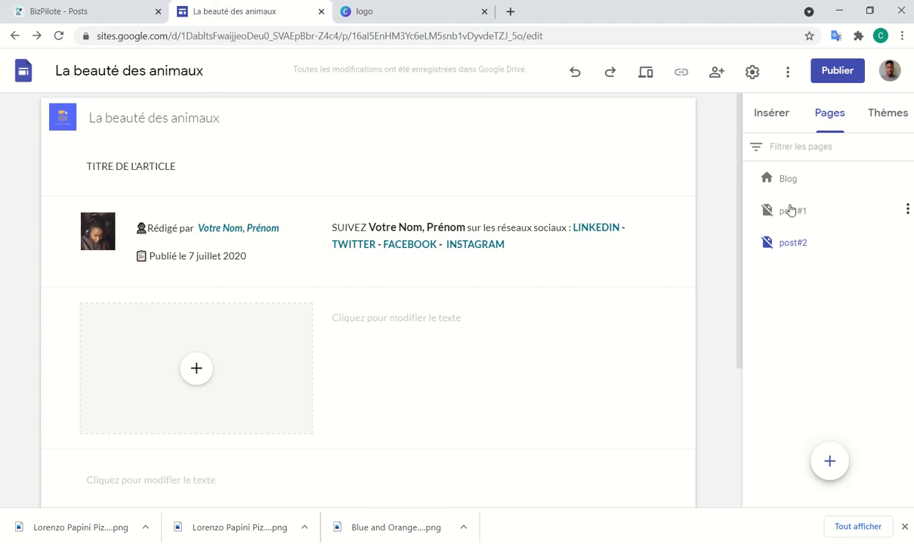
- Nest the post#1 and post#2 pages under Blog as its subpages
{"action": "left_click", "coordinate": [823, 217]}
{"action": "left_click_drag", "start_coordinate": [863, 215], "coordinate": [801, 189]}
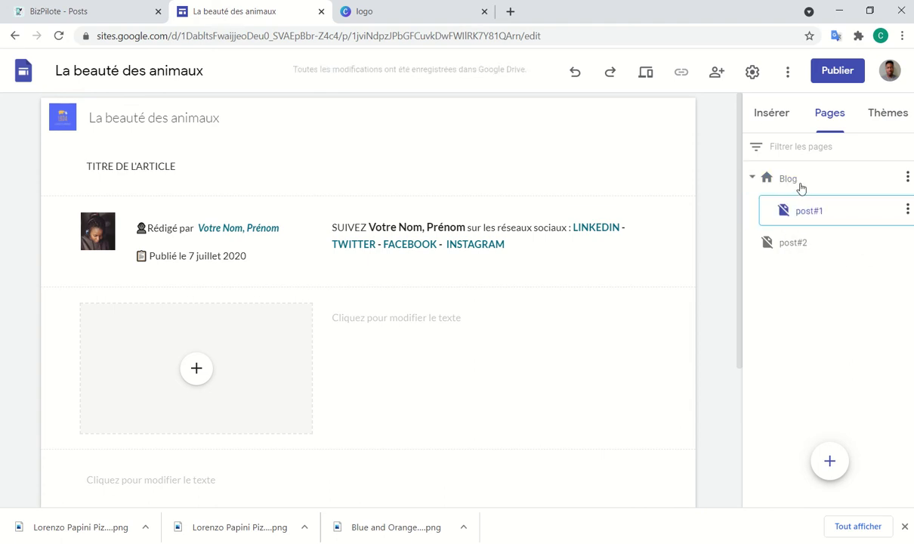
{"action": "left_click", "coordinate": [752, 179]}
{"action": "left_click", "coordinate": [752, 180]}
{"action": "left_click", "coordinate": [753, 180]}
{"action": "left_click", "coordinate": [752, 179]}
{"action": "left_click_drag", "start_coordinate": [826, 247], "coordinate": [800, 206]}
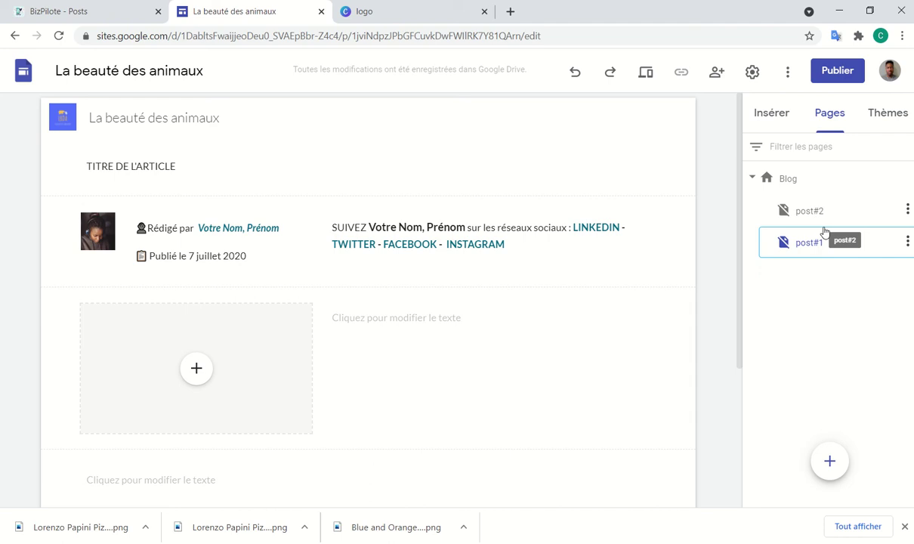
- Try to move the post#1 subpage above post#2 under Blog, and undo that move
{"action": "left_click_drag", "start_coordinate": [830, 247], "coordinate": [830, 211]}
{"action": "left_click", "coordinate": [575, 73]}
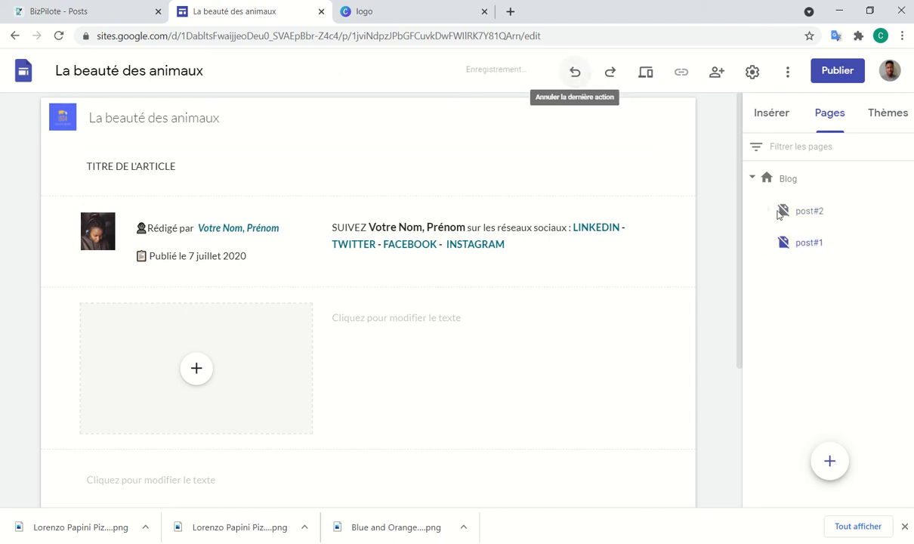
- Move the post#1 subpage above post#2 under Blog
{"action": "left_click_drag", "start_coordinate": [826, 245], "coordinate": [793, 194]}
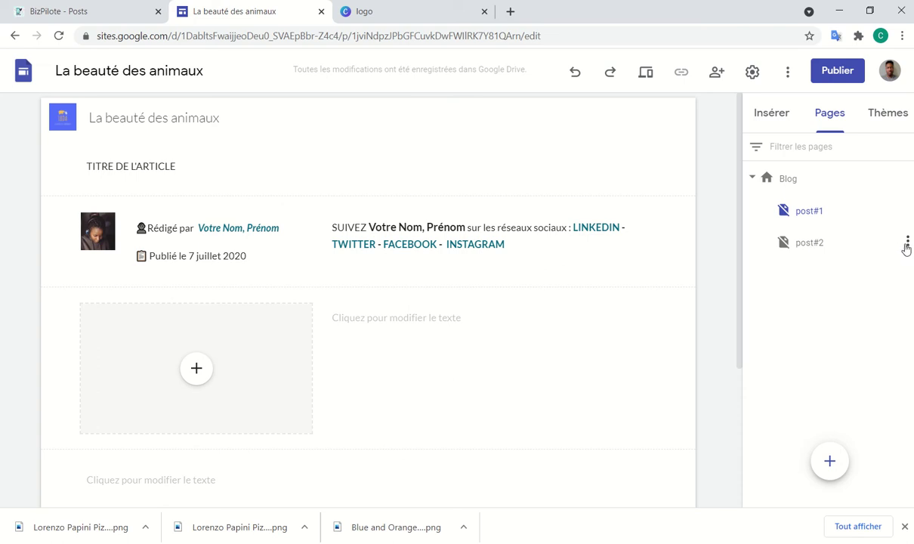
{"action": "left_click", "coordinate": [908, 243]}
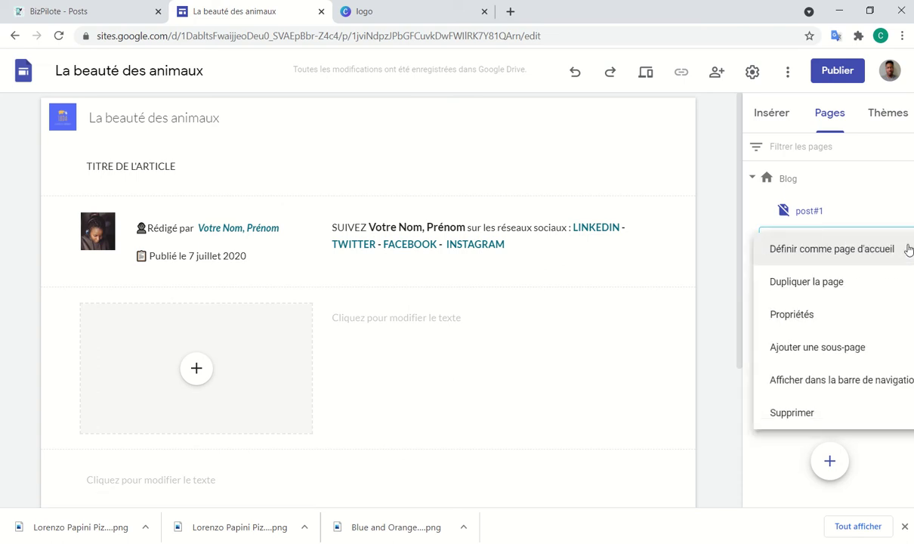
{"action": "left_click", "coordinate": [750, 338]}
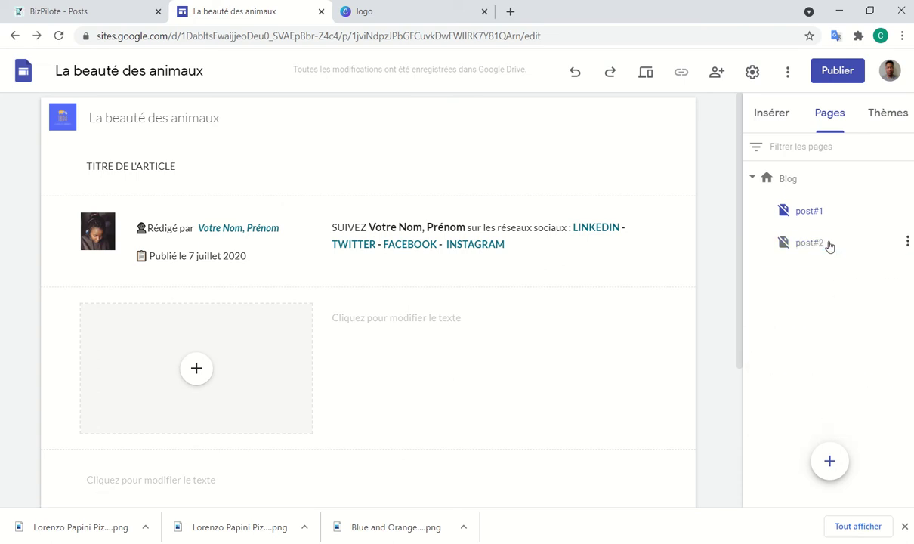
- Duplicate the post#2 page as post#3 and hide the new page from the navigation
{"action": "left_click", "coordinate": [905, 251]}
{"action": "left_click", "coordinate": [908, 243]}
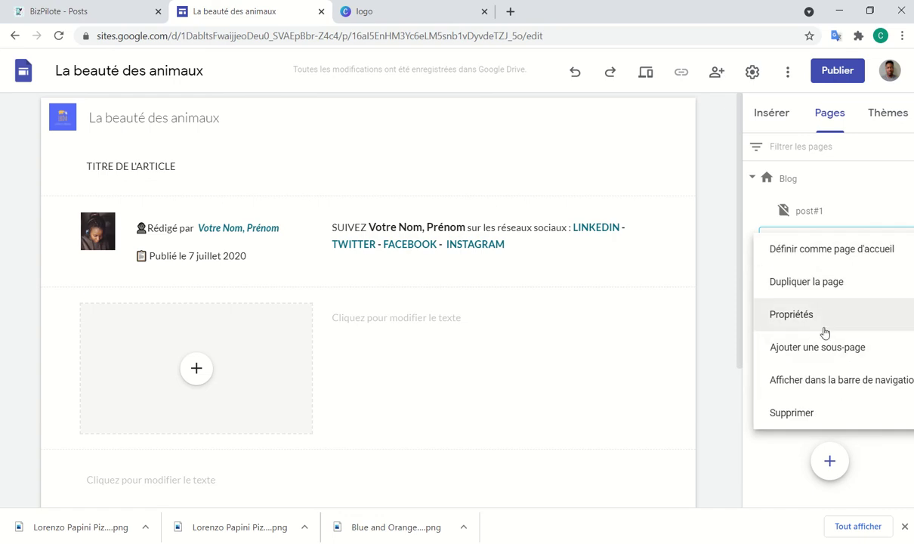
{"action": "left_click", "coordinate": [827, 283]}
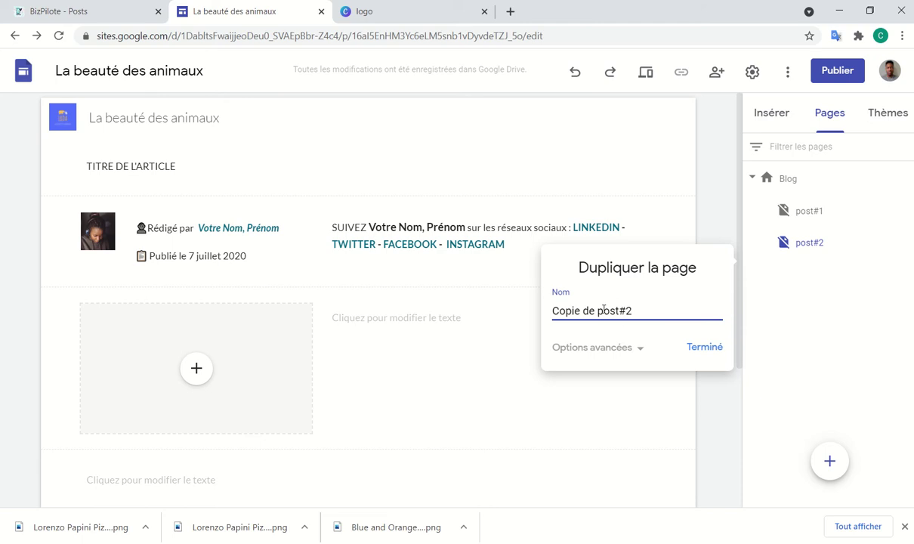
{"action": "left_click_drag", "start_coordinate": [599, 311], "coordinate": [534, 331]}
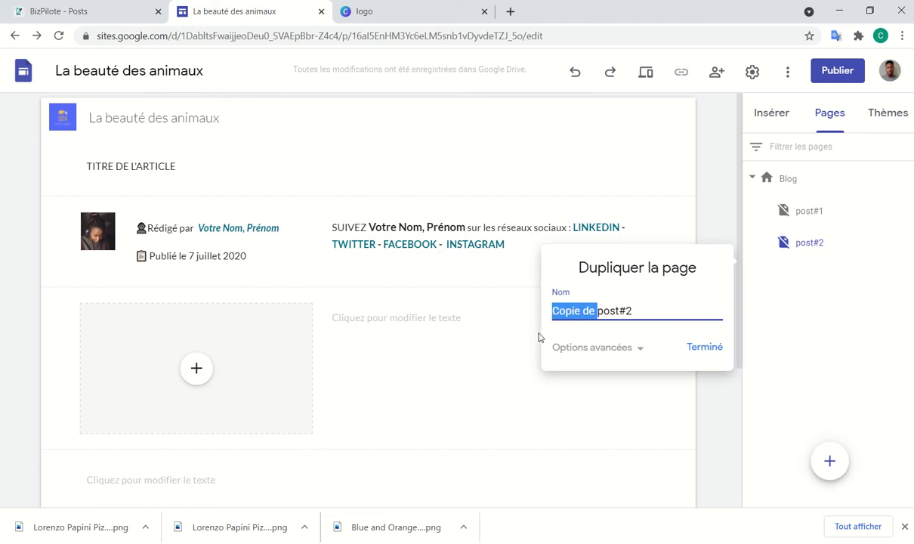
{"action": "key", "text": "BackSpace"}
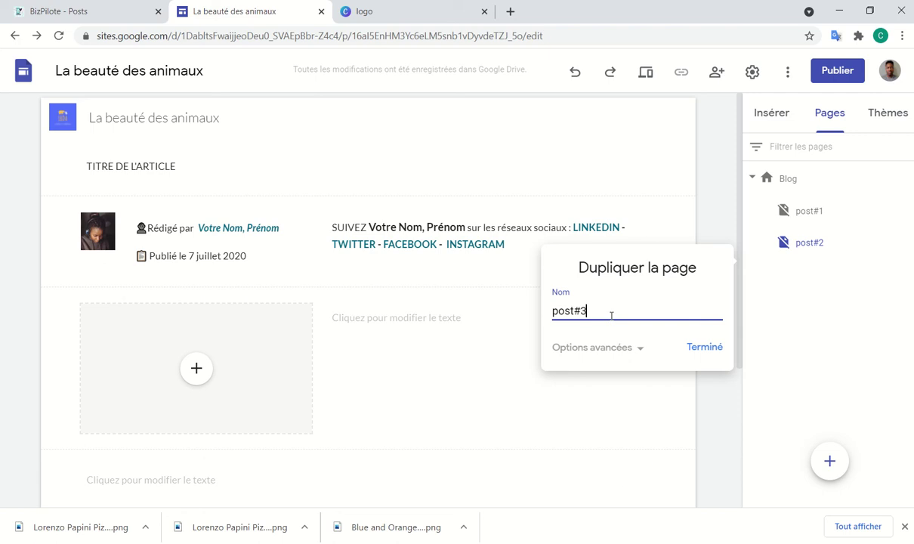
{"action": "left_click", "coordinate": [713, 348]}
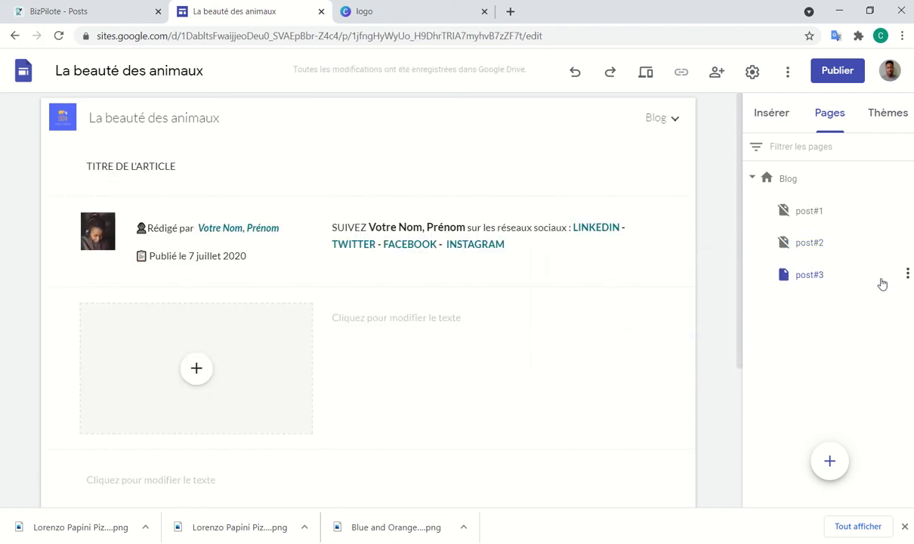
{"action": "left_click", "coordinate": [906, 275]}
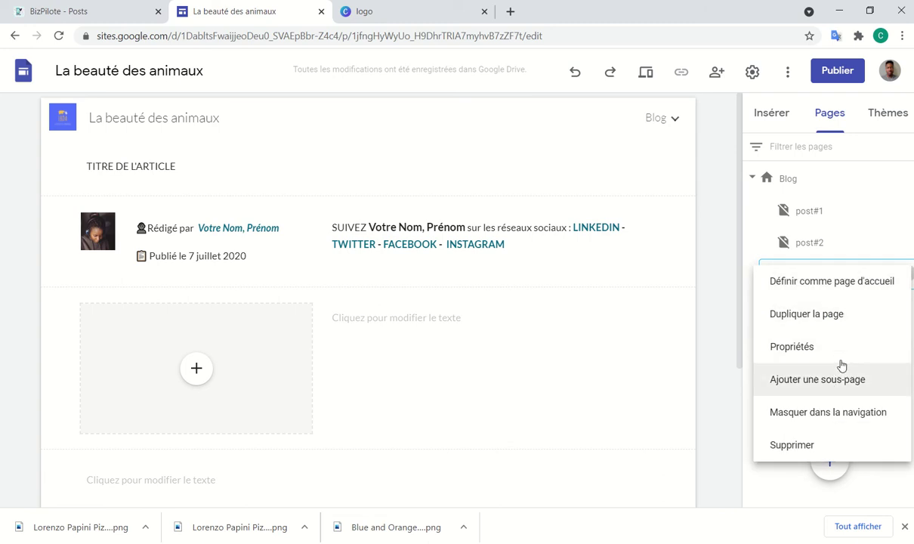
{"action": "left_click", "coordinate": [829, 415]}
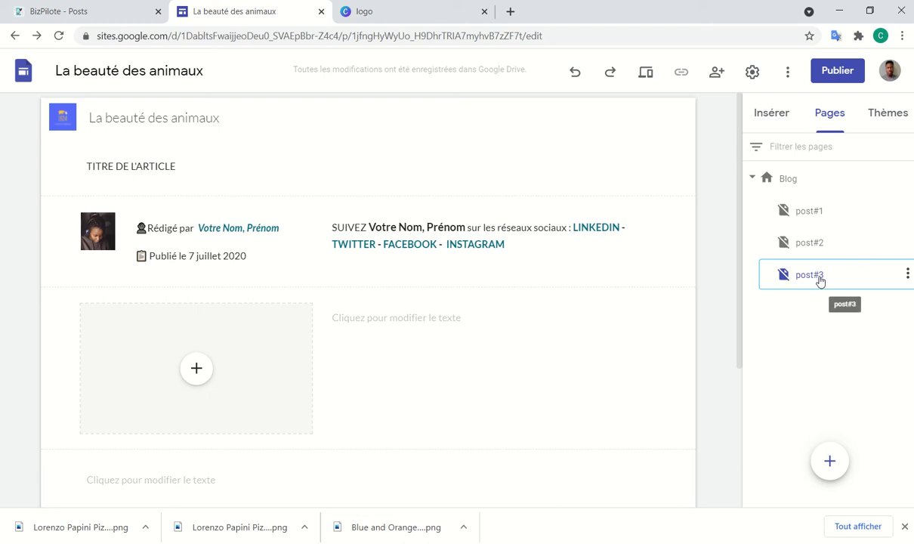
- Duplicate the post#3 page under the name post#4
{"action": "left_click", "coordinate": [907, 276]}
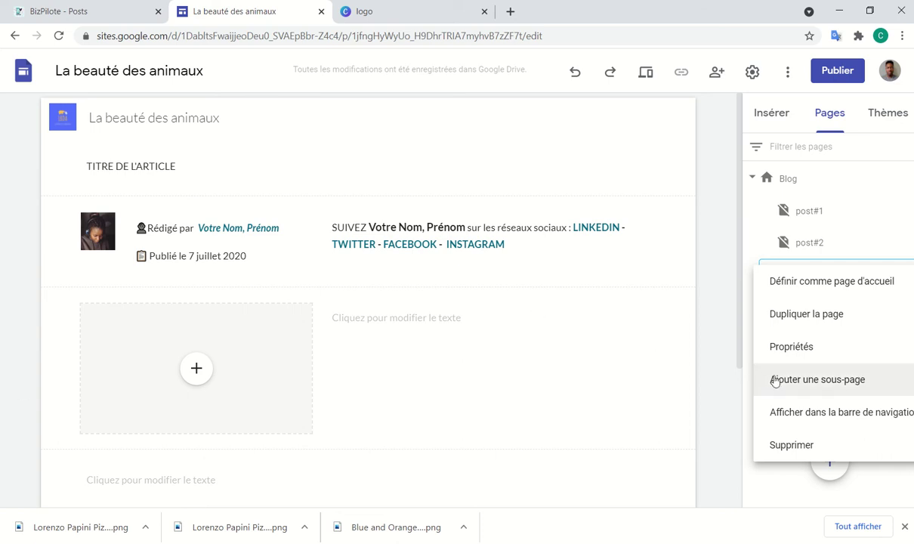
{"action": "left_click", "coordinate": [826, 323]}
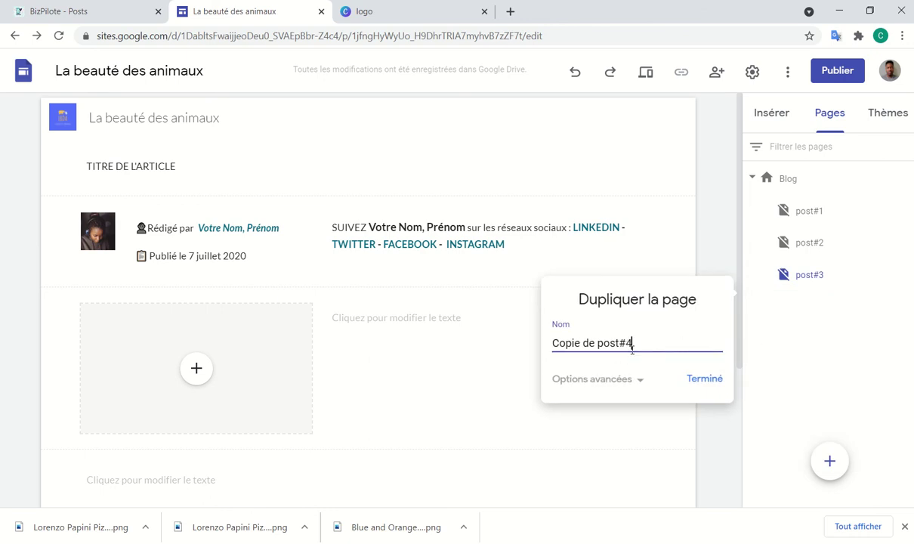
{"action": "left_click_drag", "start_coordinate": [598, 344], "coordinate": [497, 370]}
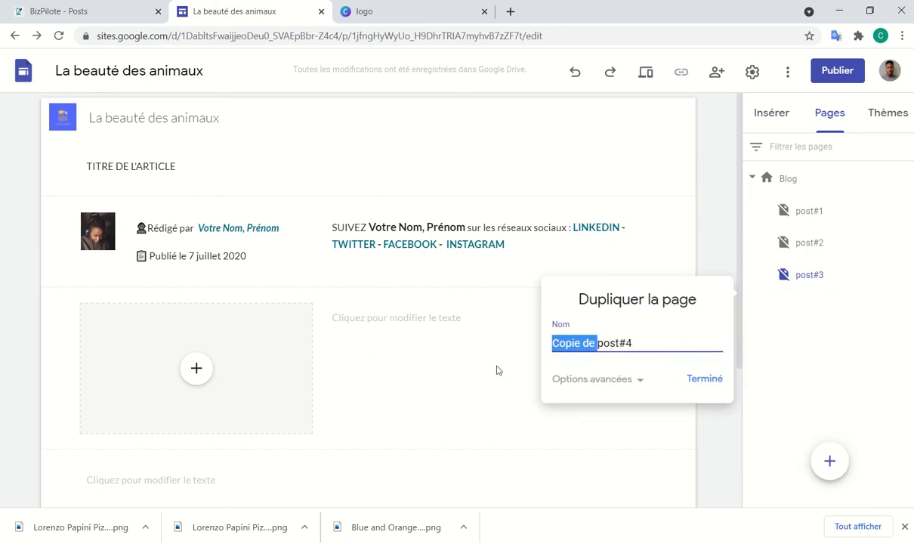
{"action": "key", "text": "BackSpace"}
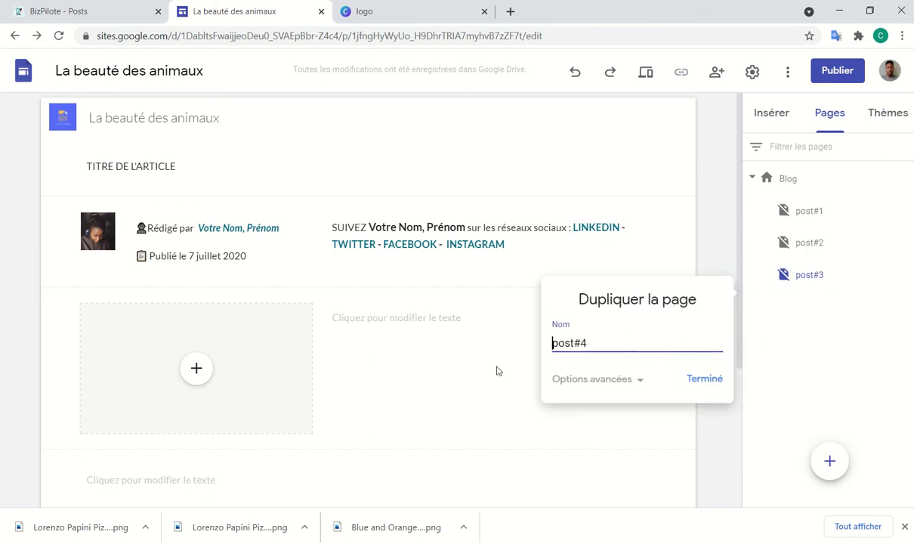
{"action": "left_click", "coordinate": [707, 384]}
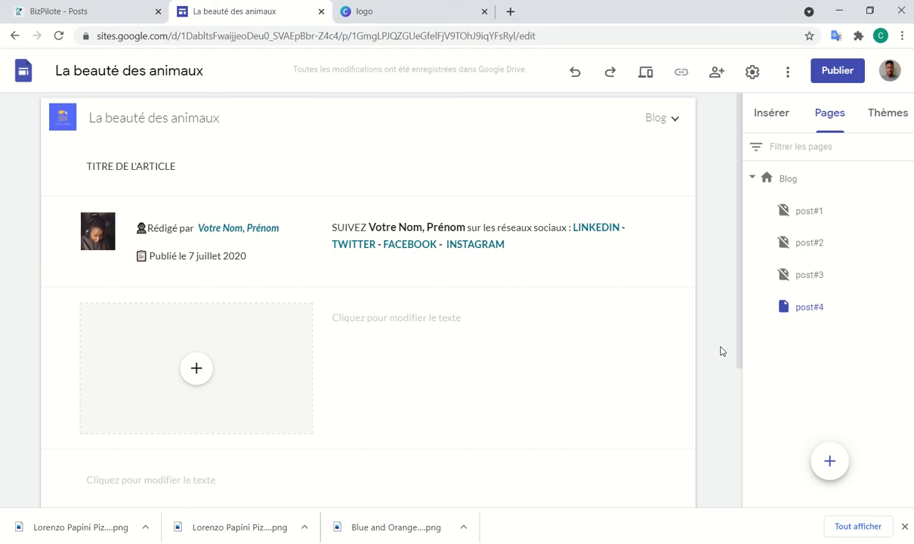
- Open the Blog home page and duplicate its article preview section with the image placeholder, text fields and En savoir plus button
{"action": "left_click", "coordinate": [820, 219]}
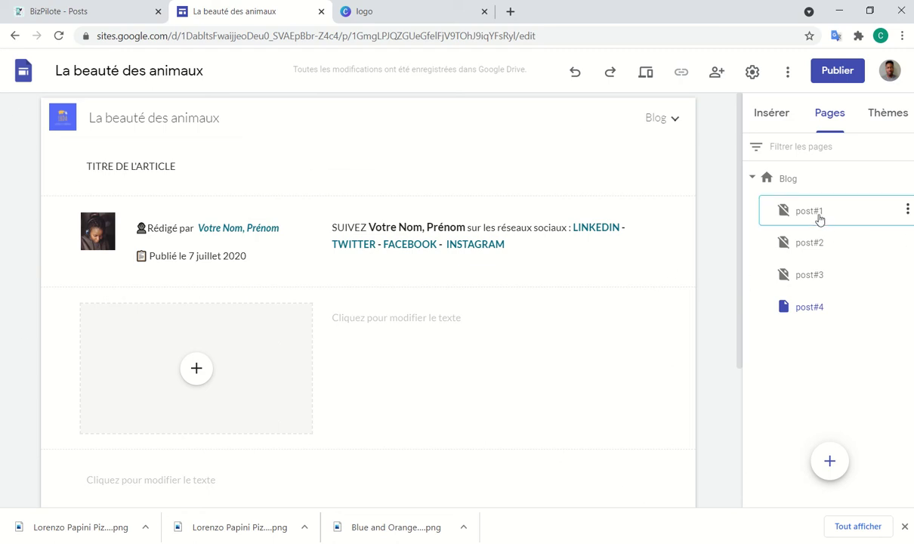
{"action": "left_click", "coordinate": [789, 179]}
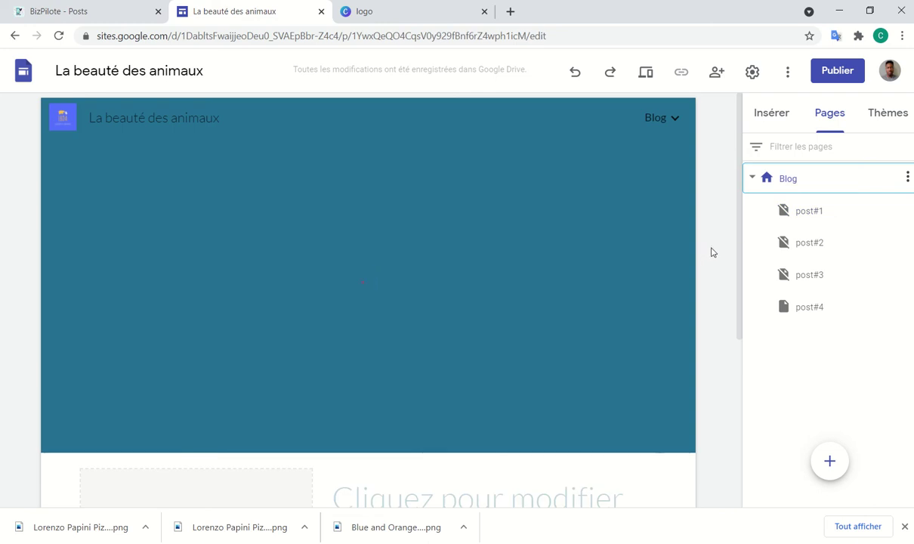
{"action": "scroll", "coordinate": [711, 251], "scroll_direction": "down", "scroll_amount": 3}
{"action": "scroll", "coordinate": [713, 246], "scroll_direction": "up", "scroll_amount": 3}
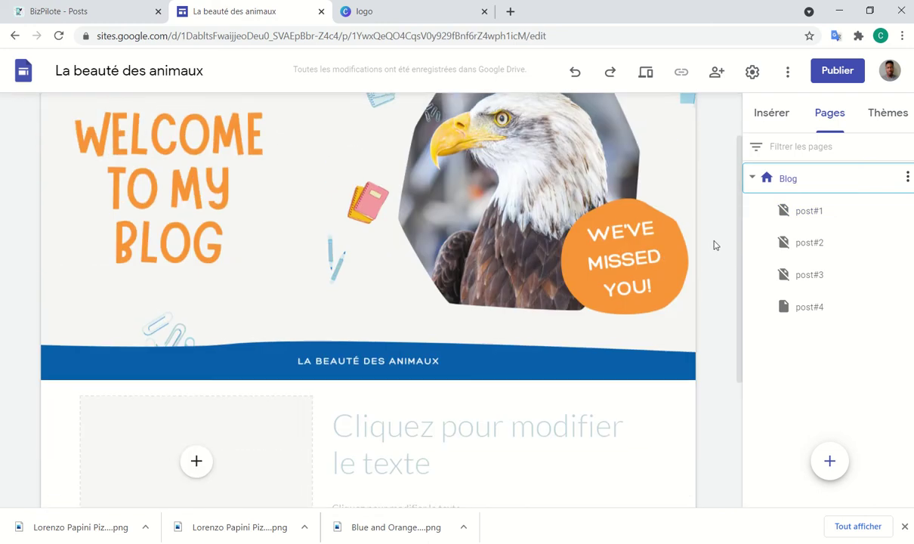
{"action": "scroll", "coordinate": [714, 247], "scroll_direction": "down", "scroll_amount": 3}
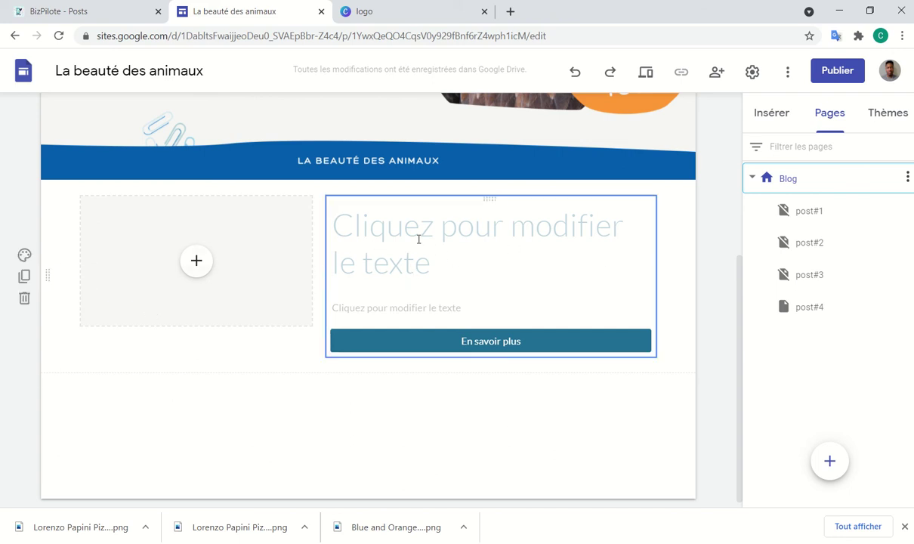
{"action": "left_click", "coordinate": [24, 277]}
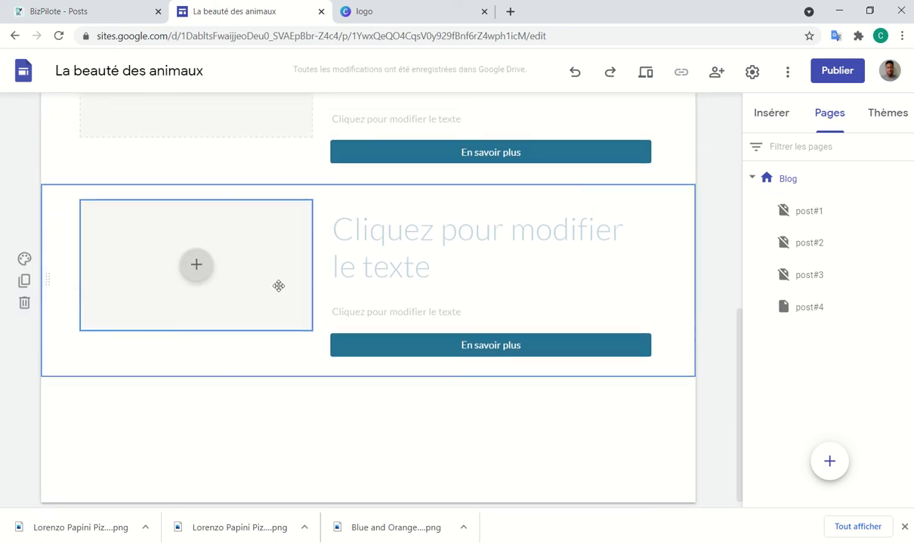
{"action": "scroll", "coordinate": [478, 210], "scroll_direction": "up", "scroll_amount": 2}
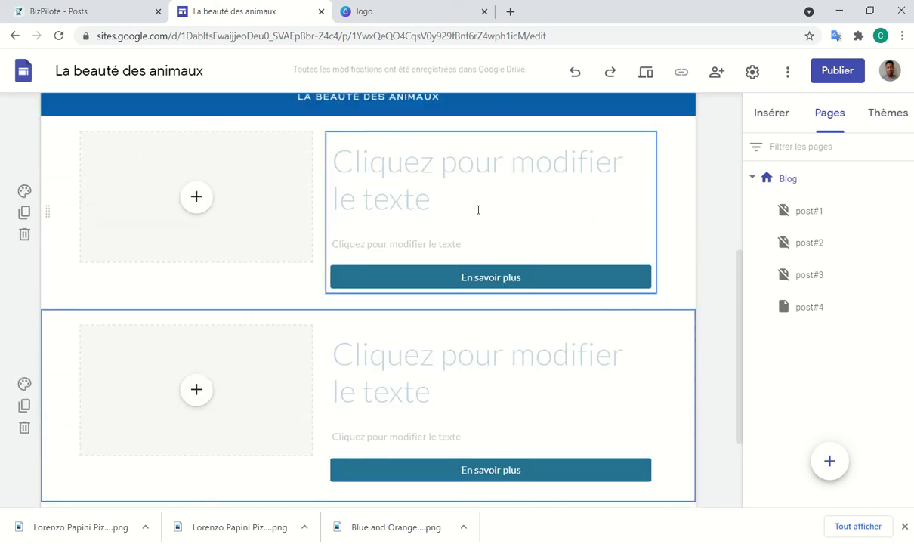
- Examine the title, description and button elements of the first article preview section on the Blog page
{"action": "left_click", "coordinate": [686, 255]}
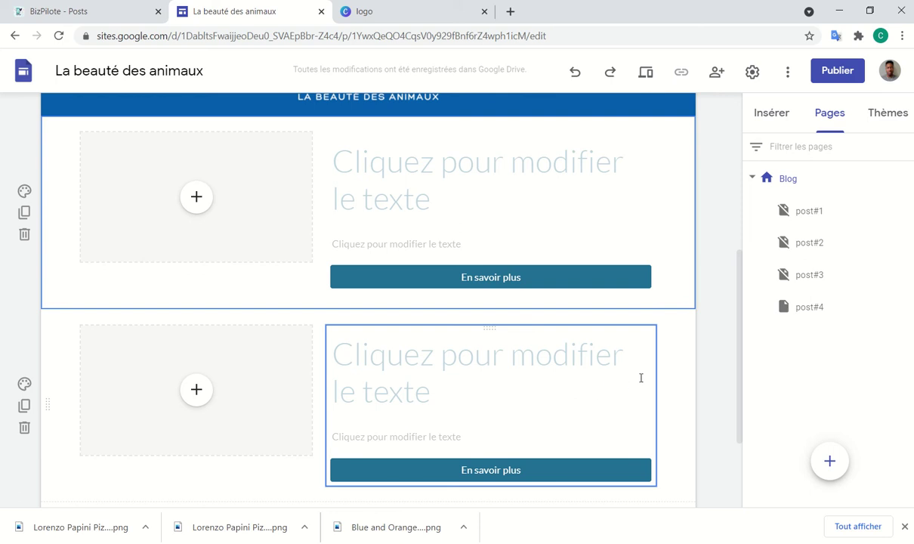
{"action": "left_click", "coordinate": [513, 280]}
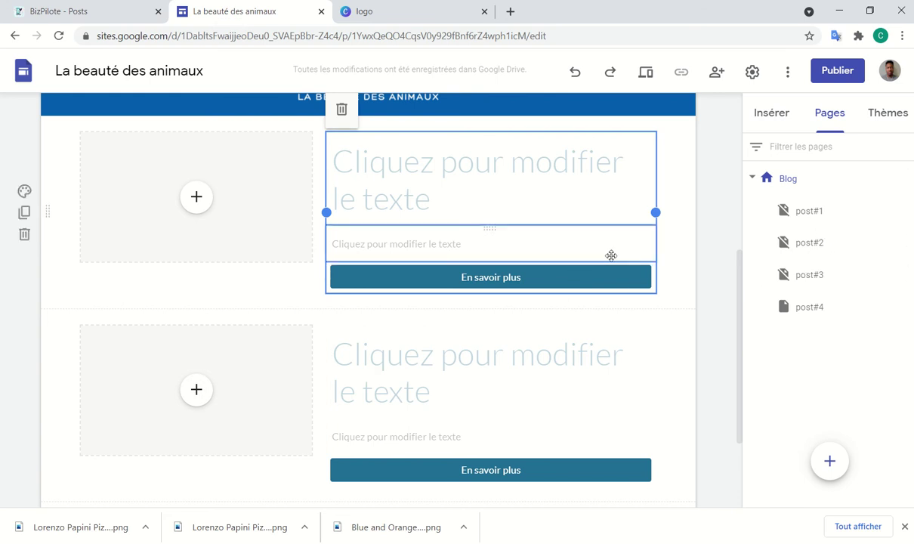
{"action": "left_click", "coordinate": [510, 280]}
{"action": "left_click", "coordinate": [710, 271]}
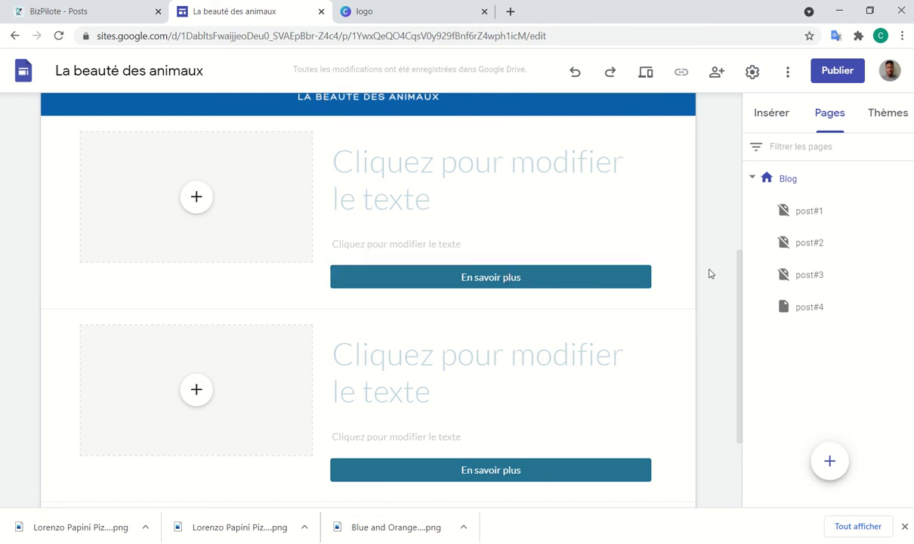
{"action": "left_click", "coordinate": [519, 183]}
{"action": "left_click", "coordinate": [519, 181]}
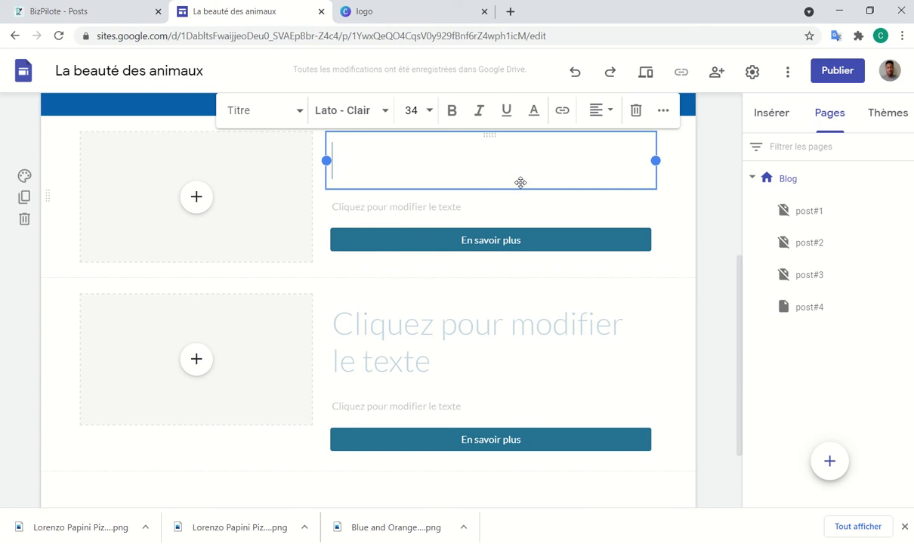
{"action": "left_click", "coordinate": [526, 236]}
{"action": "left_click_drag", "start_coordinate": [533, 283], "coordinate": [527, 279]}
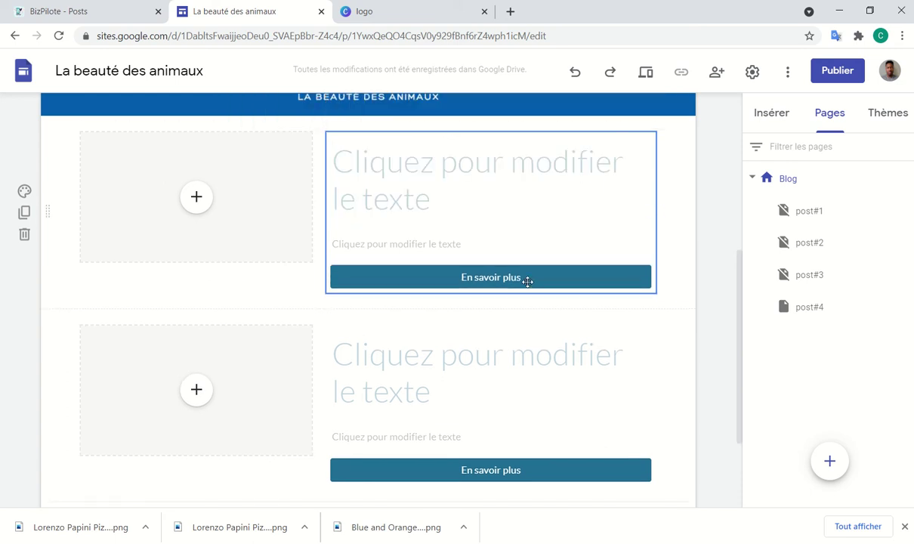
- Replace the link of the first section's En savoir plus button with the site page post#1
{"action": "left_click", "coordinate": [527, 278]}
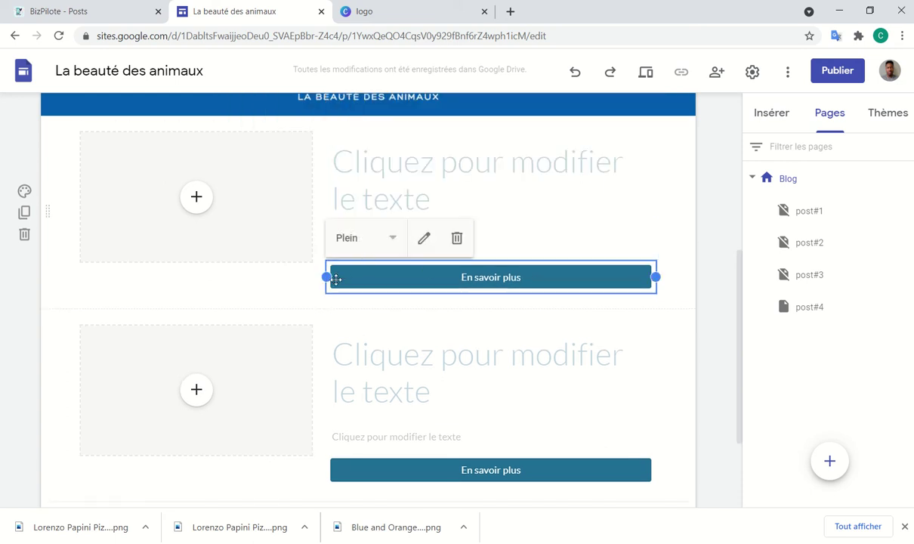
{"action": "left_click", "coordinate": [424, 239]}
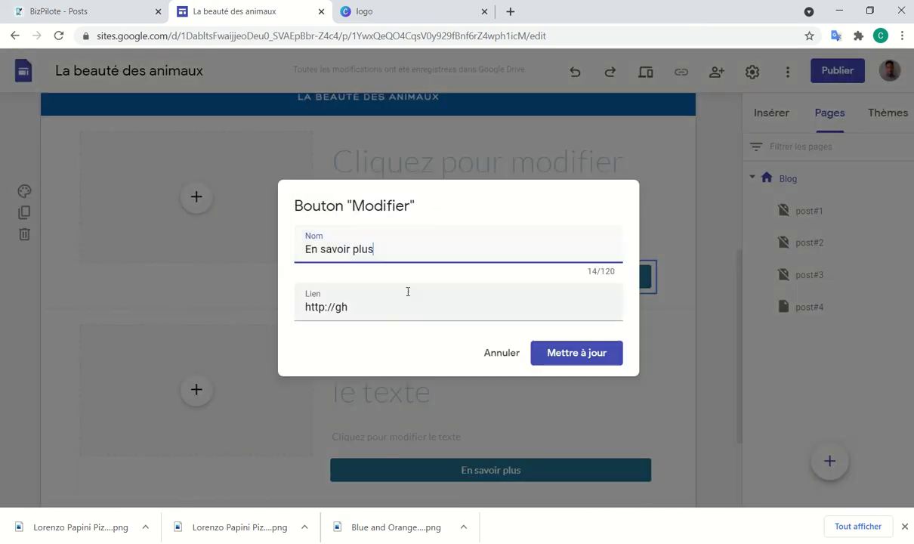
{"action": "left_click", "coordinate": [392, 314]}
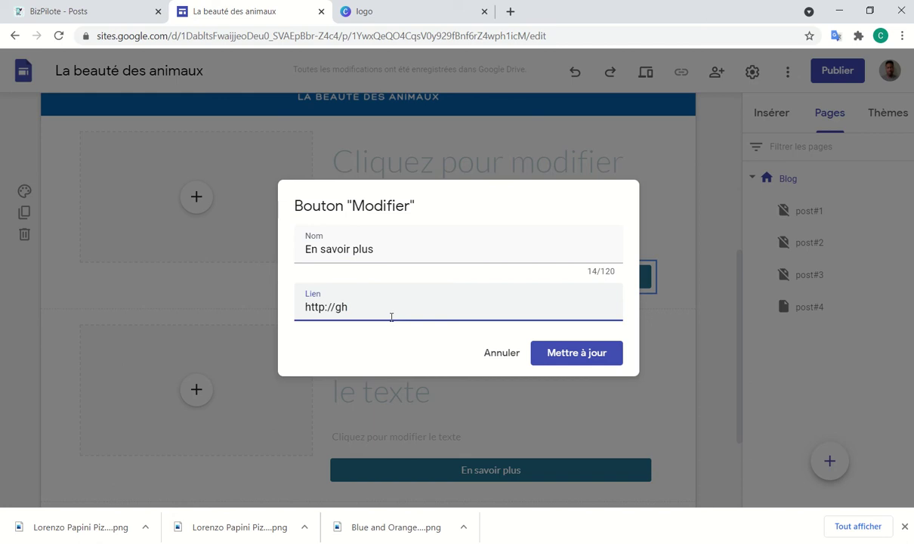
{"action": "key", "text": "BackSpace"}
{"action": "key", "text": "BackSpace"}
{"action": "key", "text": "BackSpace"}
{"action": "key", "text": "BackSpace"}
{"action": "key", "text": "BackSpace"}
{"action": "key", "text": "BackSpace"}
{"action": "key", "text": "BackSpace"}
{"action": "key", "text": "BackSpace"}
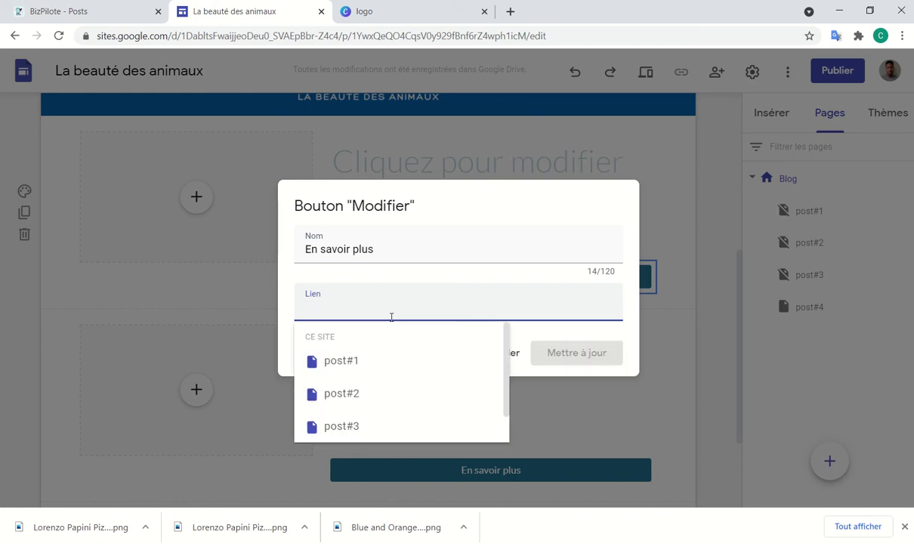
{"action": "left_click", "coordinate": [355, 371]}
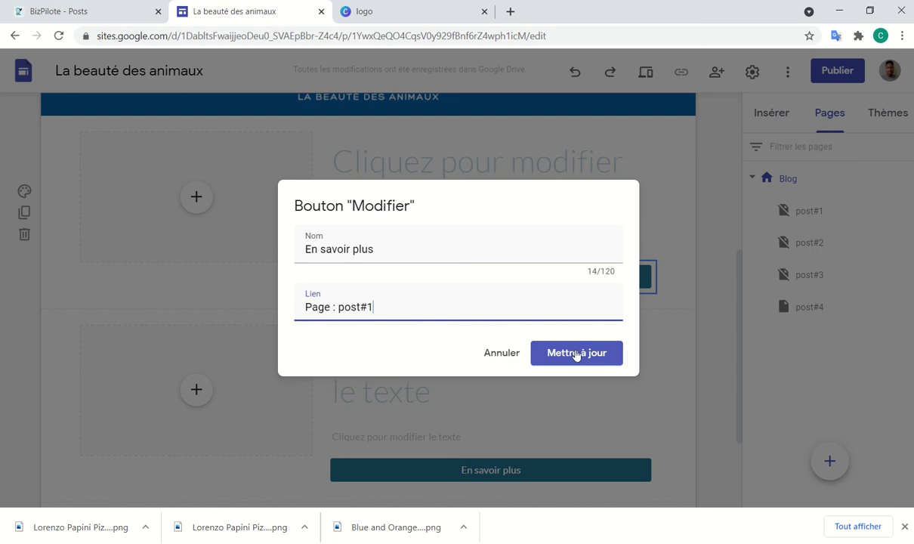
{"action": "left_click", "coordinate": [576, 354]}
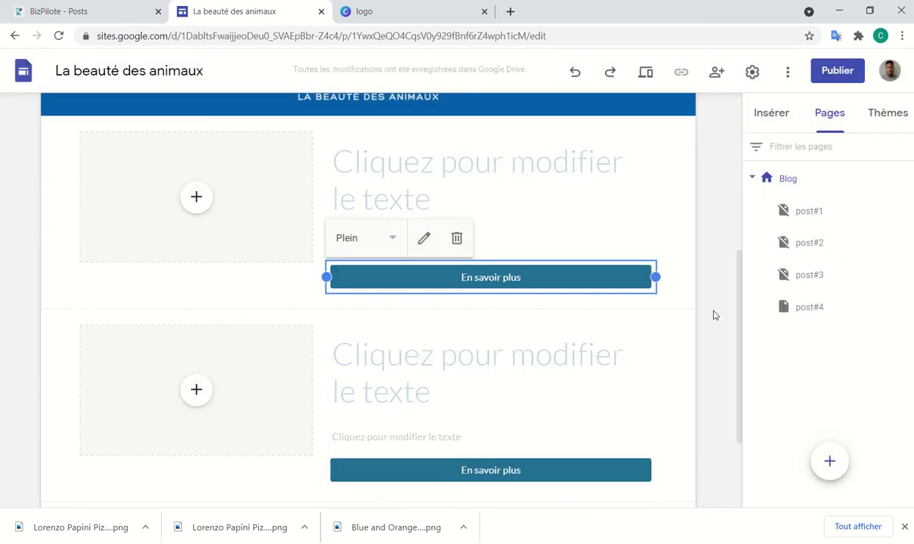
{"action": "left_click", "coordinate": [665, 315]}
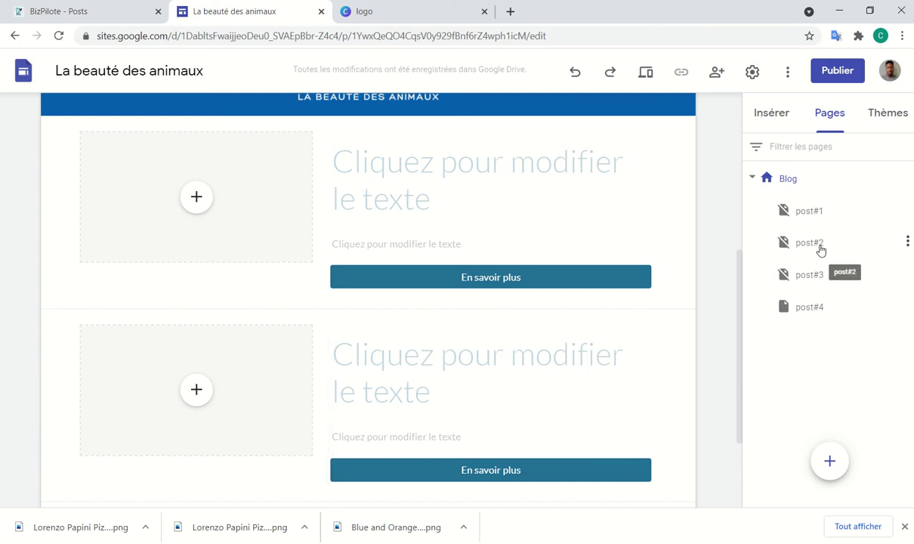
- Duplicate the last article preview section on the Blog page to add another one below
{"action": "scroll", "coordinate": [497, 373], "scroll_direction": "down", "scroll_amount": 3}
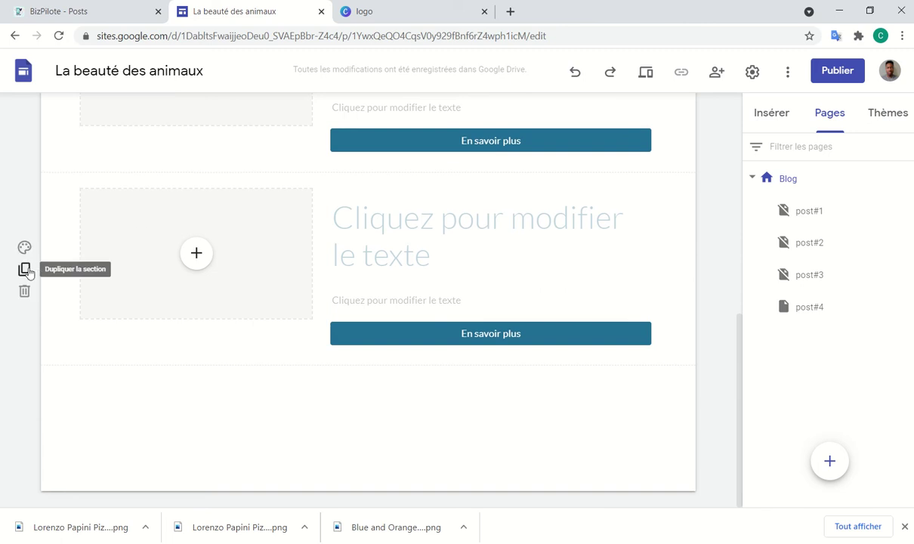
{"action": "left_click", "coordinate": [24, 268]}
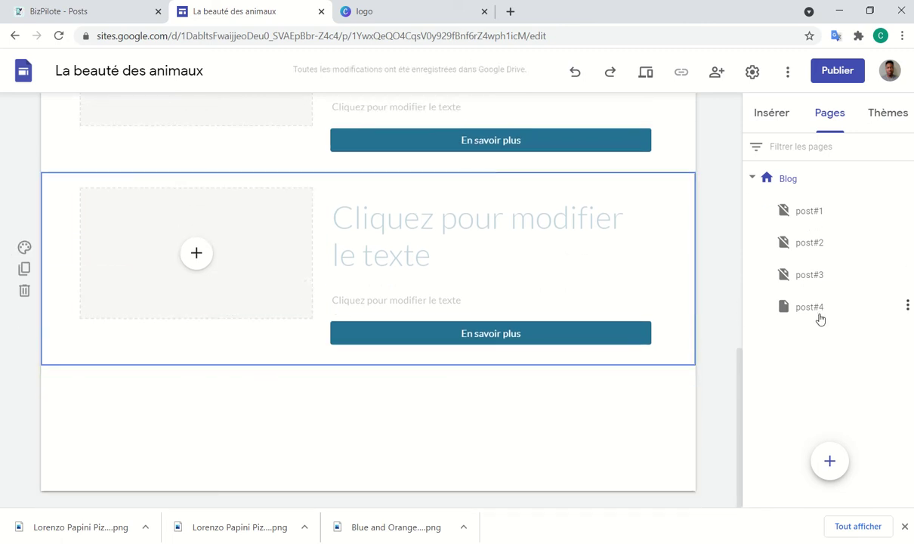
- Duplicate the second article preview section on the Blog page and select its En savoir plus button
{"action": "scroll", "coordinate": [385, 239], "scroll_direction": "up", "scroll_amount": 3}
{"action": "scroll", "coordinate": [376, 206], "scroll_direction": "up", "scroll_amount": 2}
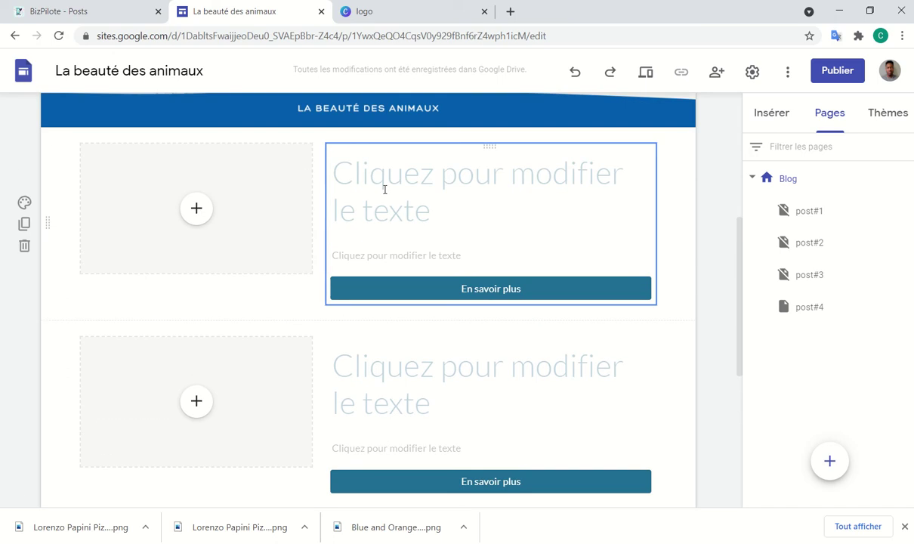
{"action": "scroll", "coordinate": [367, 387], "scroll_direction": "down", "scroll_amount": 5}
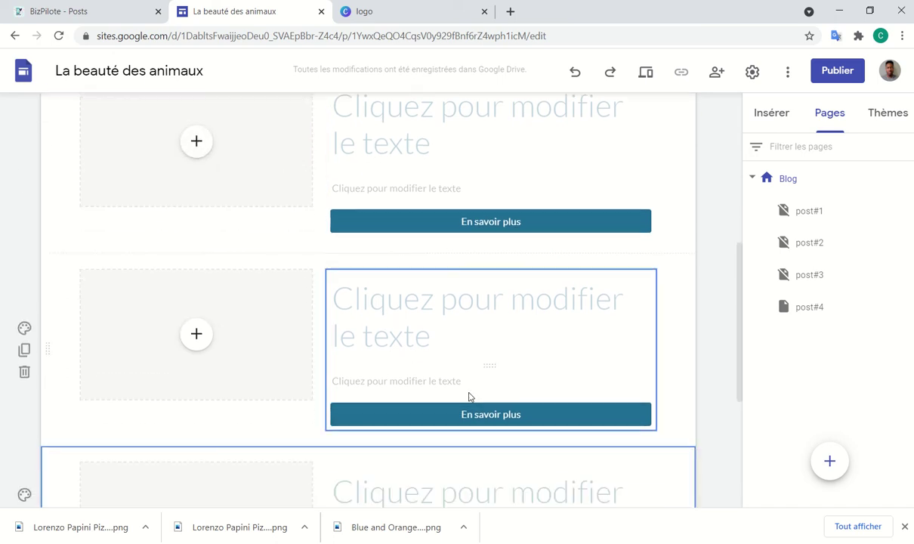
{"action": "left_click", "coordinate": [24, 337]}
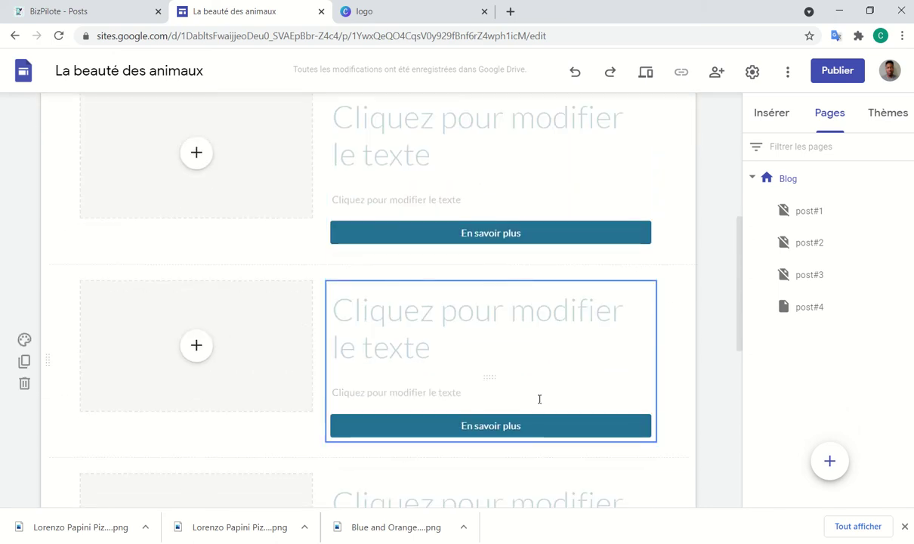
{"action": "left_click", "coordinate": [513, 427]}
{"action": "left_click", "coordinate": [513, 428]}
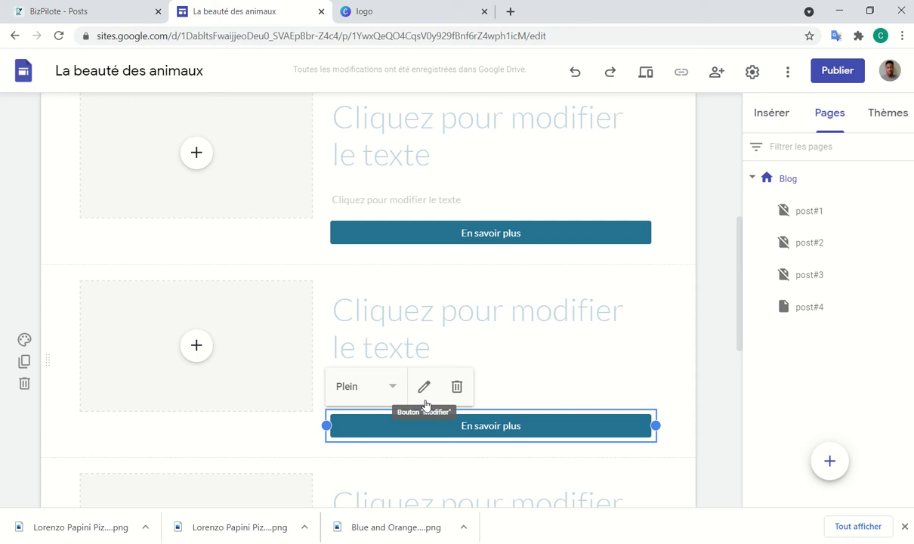
- Delete the surplus article preview sections below the second one on the Blog page
{"action": "scroll", "coordinate": [476, 446], "scroll_direction": "down", "scroll_amount": 3}
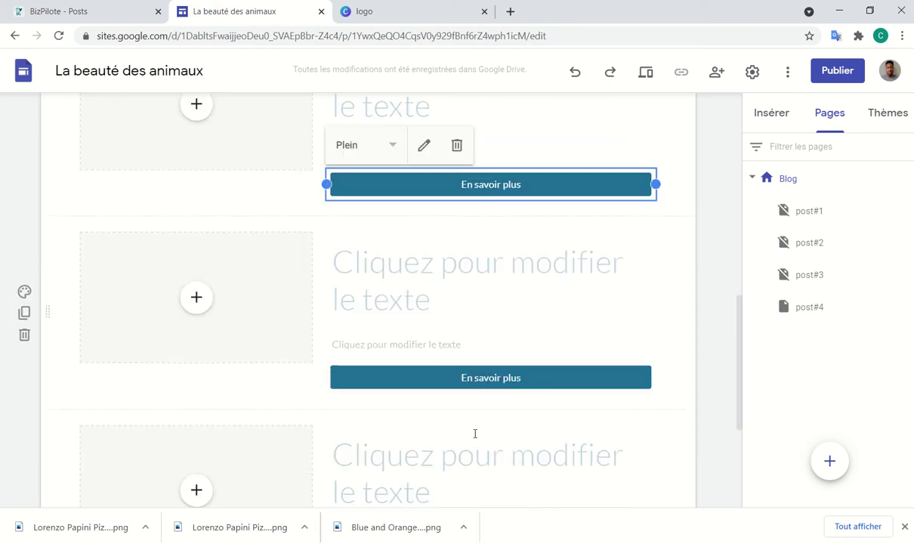
{"action": "scroll", "coordinate": [477, 426], "scroll_direction": "down", "scroll_amount": 2}
{"action": "left_click", "coordinate": [24, 356]}
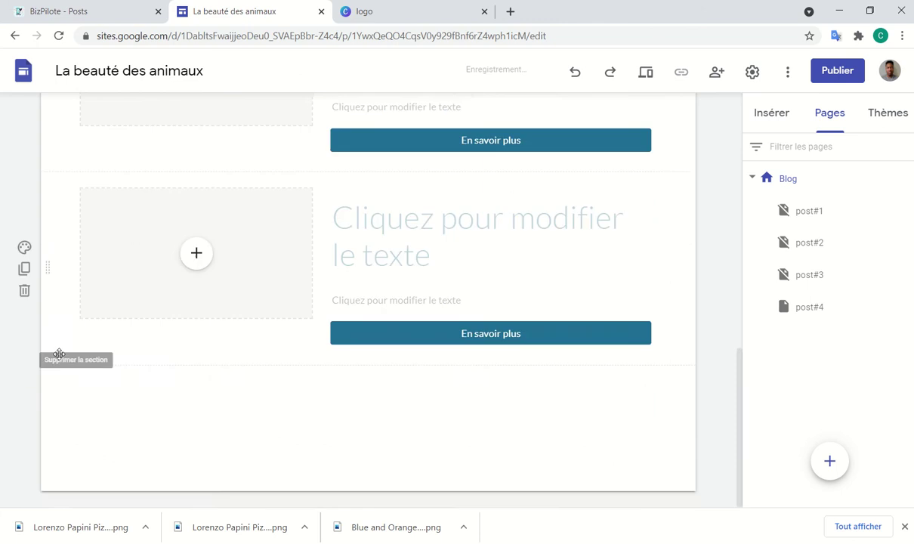
{"action": "key", "text": "ctrl+z"}
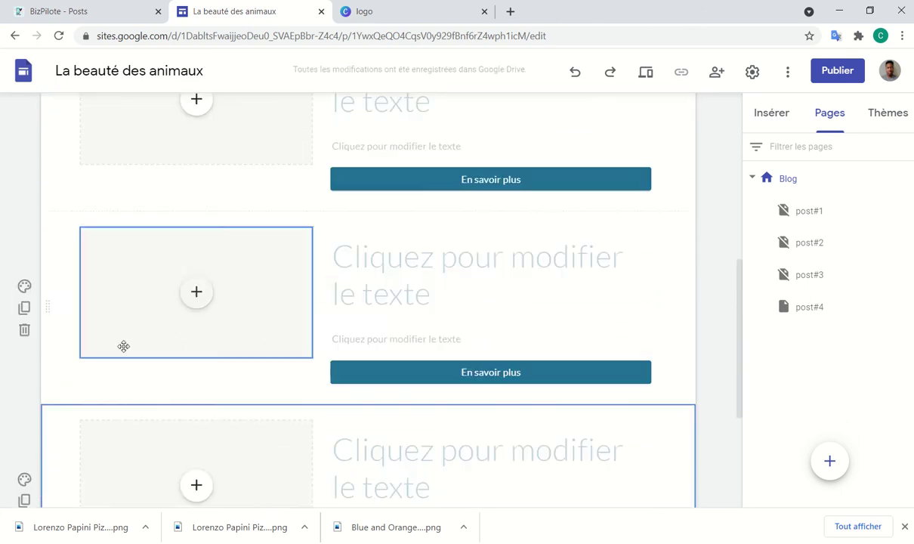
{"action": "scroll", "coordinate": [124, 346], "scroll_direction": "down", "scroll_amount": 1}
{"action": "left_click", "coordinate": [24, 426]}
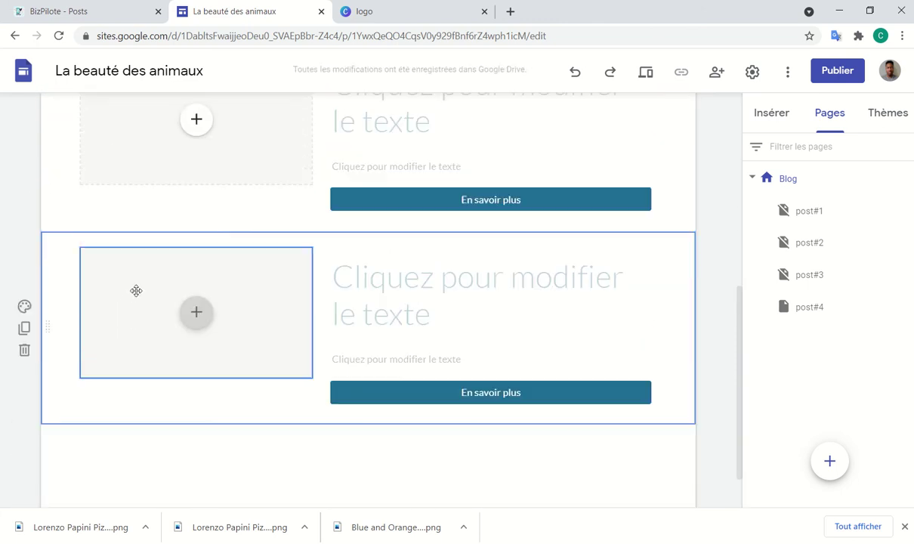
{"action": "scroll", "coordinate": [299, 325], "scroll_direction": "down", "scroll_amount": 1}
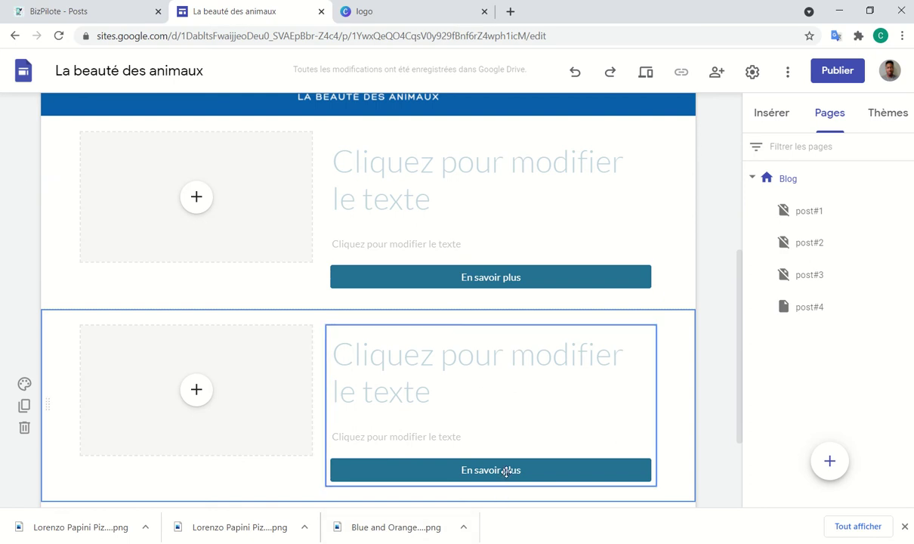
- Link the second preview section's En savoir plus button to the site page post#2
{"action": "left_click_drag", "start_coordinate": [506, 472], "coordinate": [518, 381]}
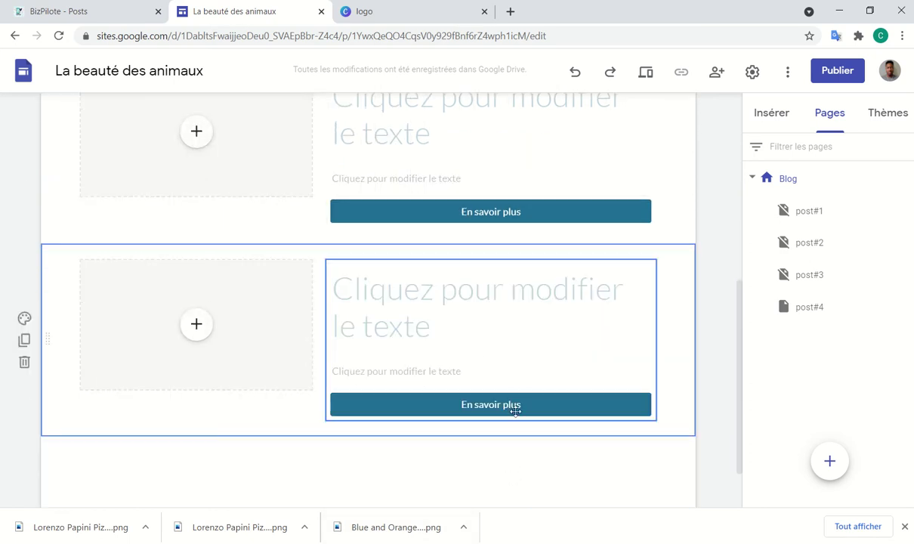
{"action": "left_click", "coordinate": [513, 406]}
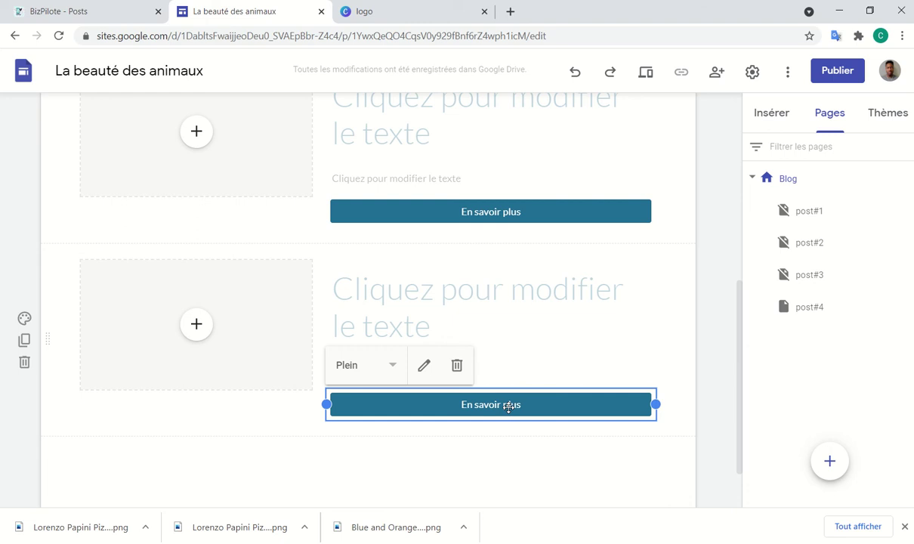
{"action": "left_click", "coordinate": [424, 367]}
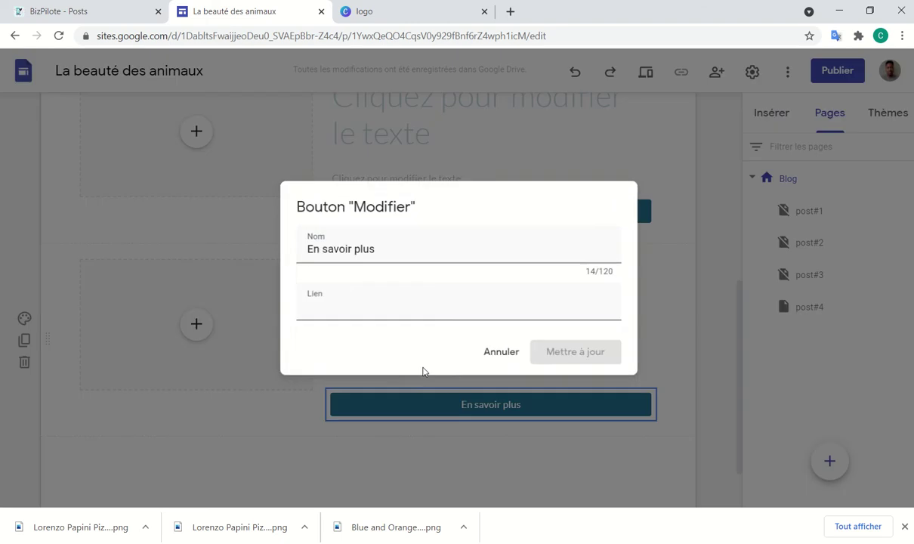
{"action": "left_click", "coordinate": [395, 310]}
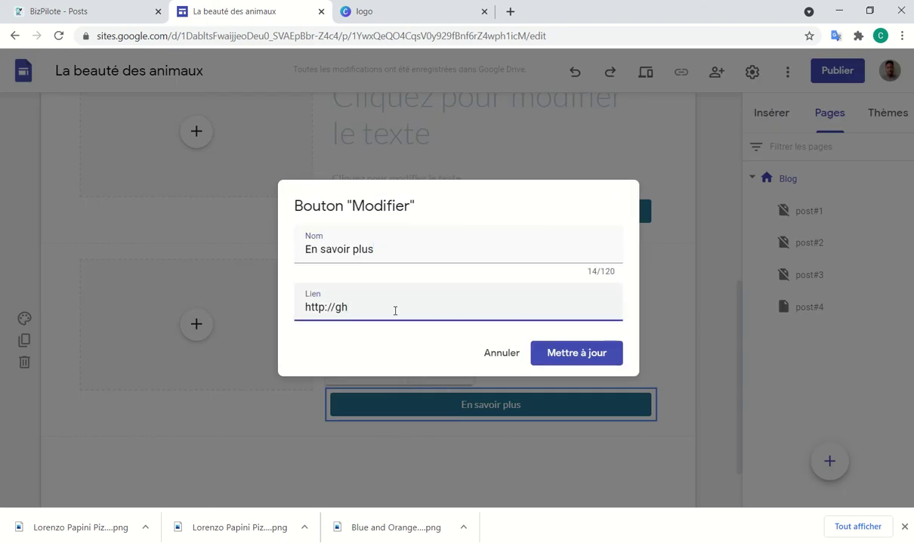
{"action": "key", "text": "BackSpace"}
{"action": "key", "text": "BackSpace"}
{"action": "key", "text": "BackSpace"}
{"action": "key", "text": "BackSpace"}
{"action": "key", "text": "BackSpace"}
{"action": "key", "text": "BackSpace"}
{"action": "key", "text": "BackSpace"}
{"action": "key", "text": "BackSpace"}
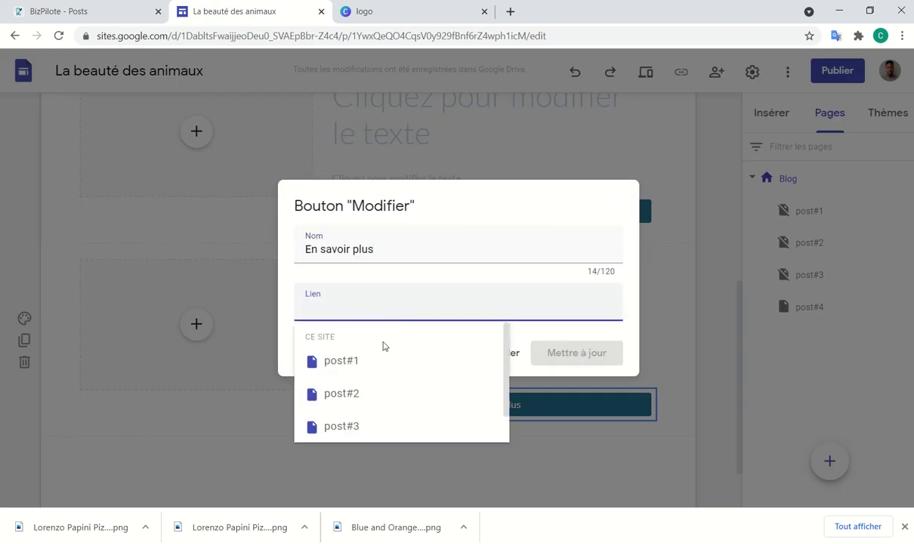
{"action": "left_click", "coordinate": [359, 394]}
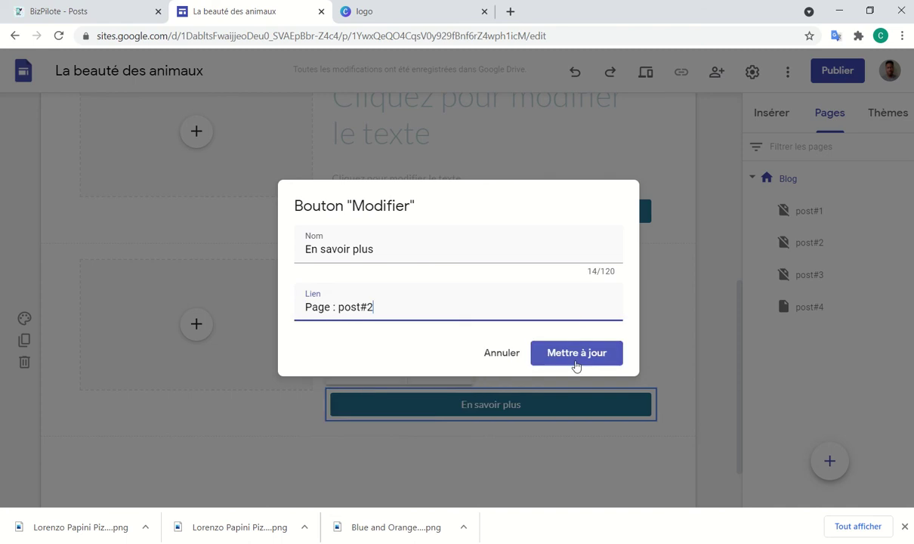
{"action": "left_click", "coordinate": [574, 366]}
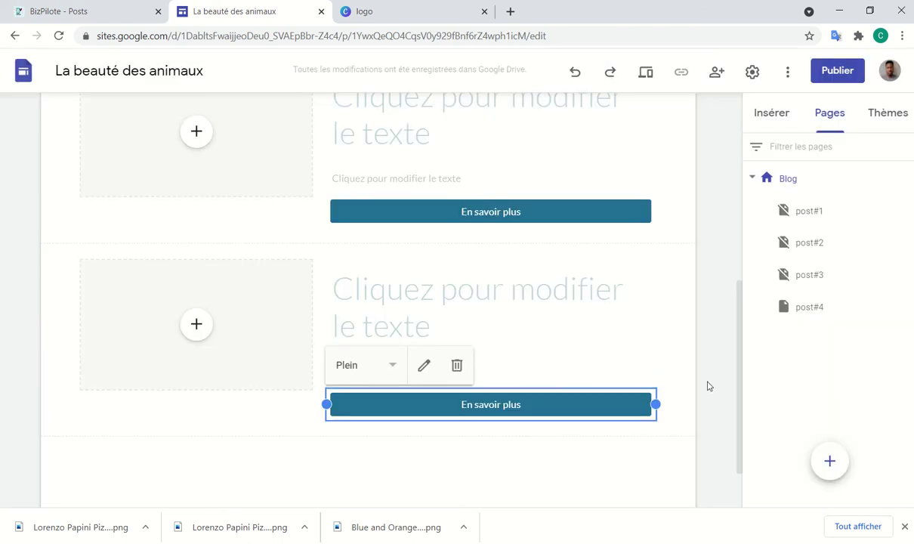
{"action": "left_click", "coordinate": [710, 389]}
- Open the post#1 page to look through its article layout and dismiss the browser's downloads bar
{"action": "scroll", "coordinate": [710, 389], "scroll_direction": "up", "scroll_amount": 3}
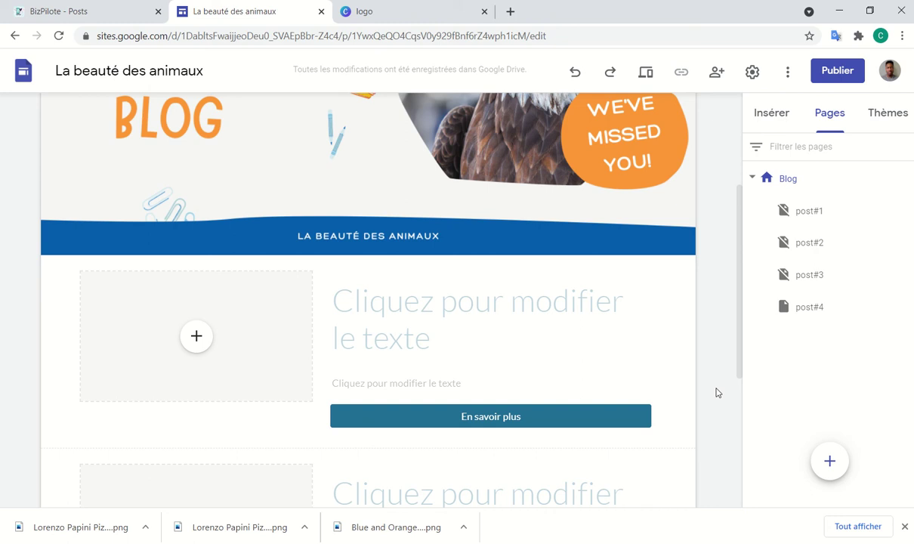
{"action": "scroll", "coordinate": [717, 392], "scroll_direction": "up", "scroll_amount": 3}
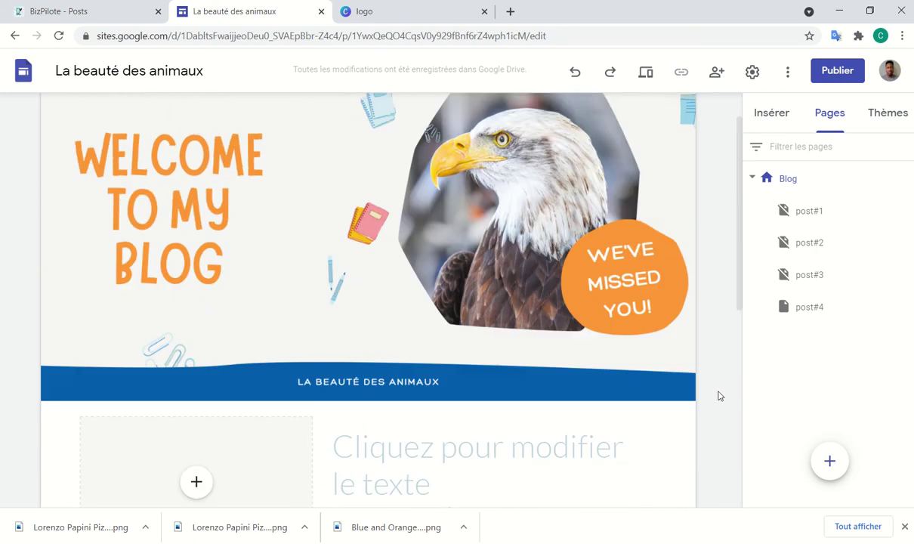
{"action": "scroll", "coordinate": [716, 396], "scroll_direction": "down", "scroll_amount": 4}
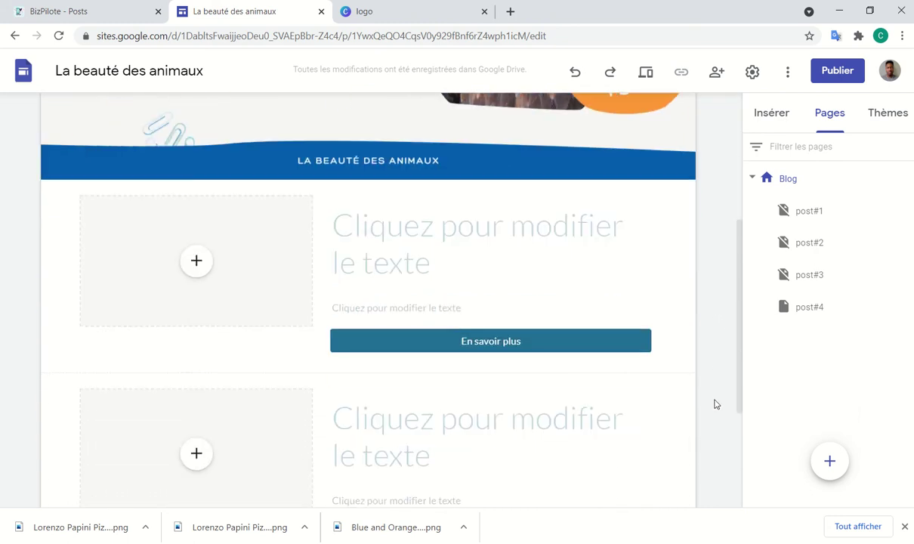
{"action": "left_click", "coordinate": [802, 213]}
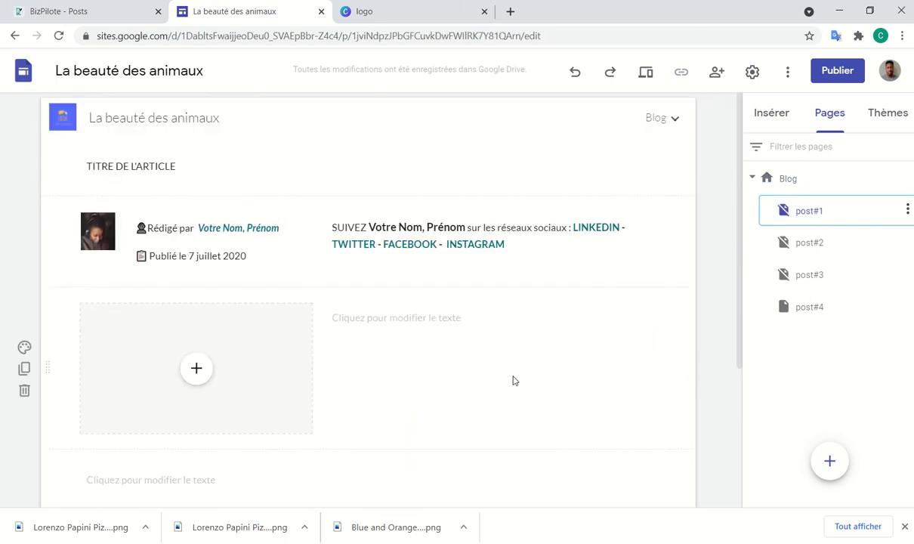
{"action": "scroll", "coordinate": [499, 408], "scroll_direction": "down", "scroll_amount": 2}
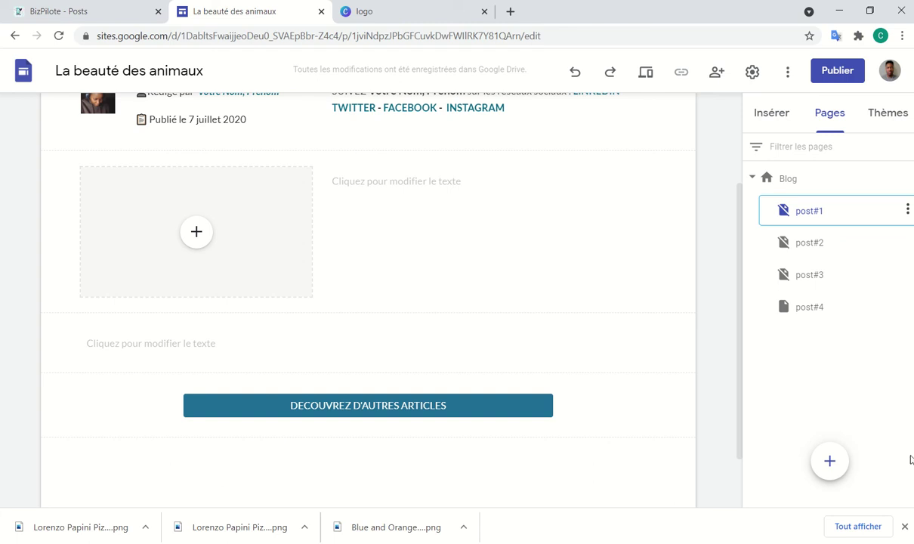
{"action": "left_click", "coordinate": [904, 525]}
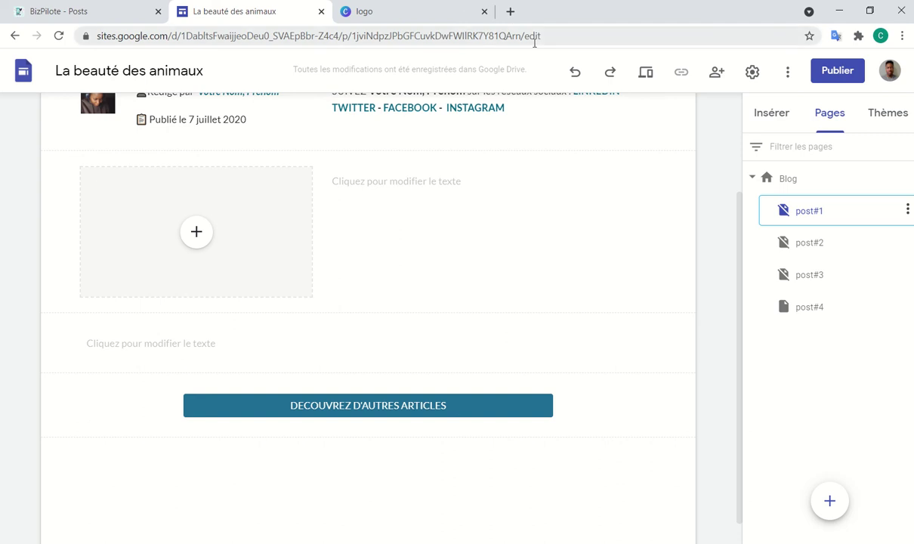
- Search the web for "facebook developer" in a new browser tab and open the Facebook for Developers site
{"action": "left_click", "coordinate": [511, 12]}
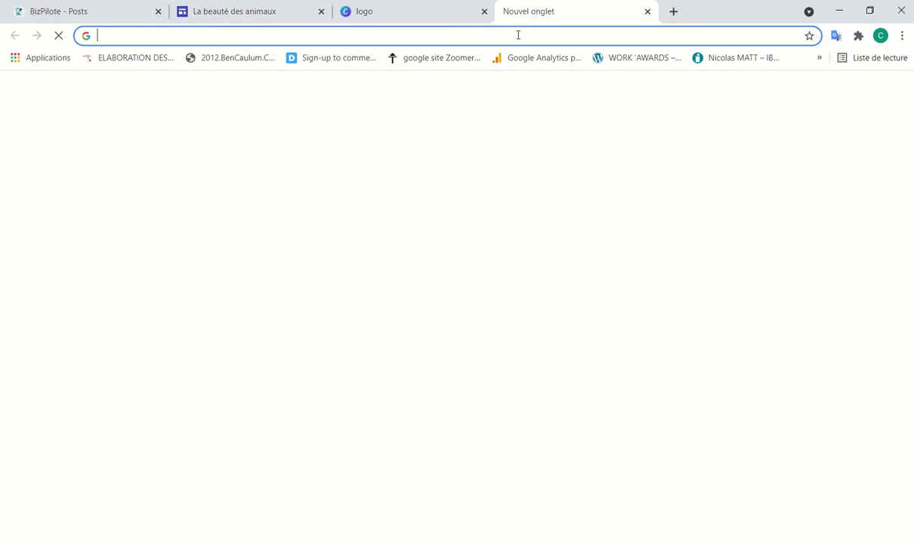
{"action": "left_click", "coordinate": [524, 35]}
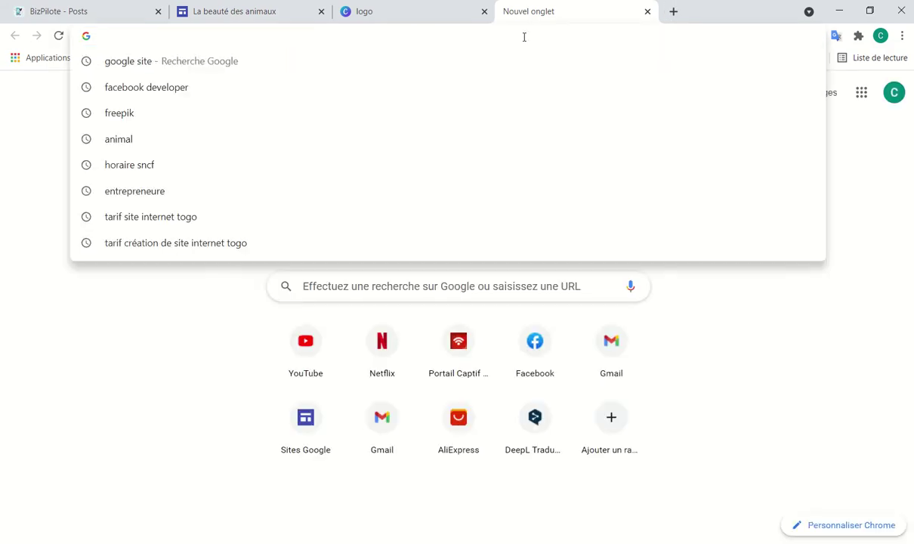
{"action": "type", "text": "FAC"}
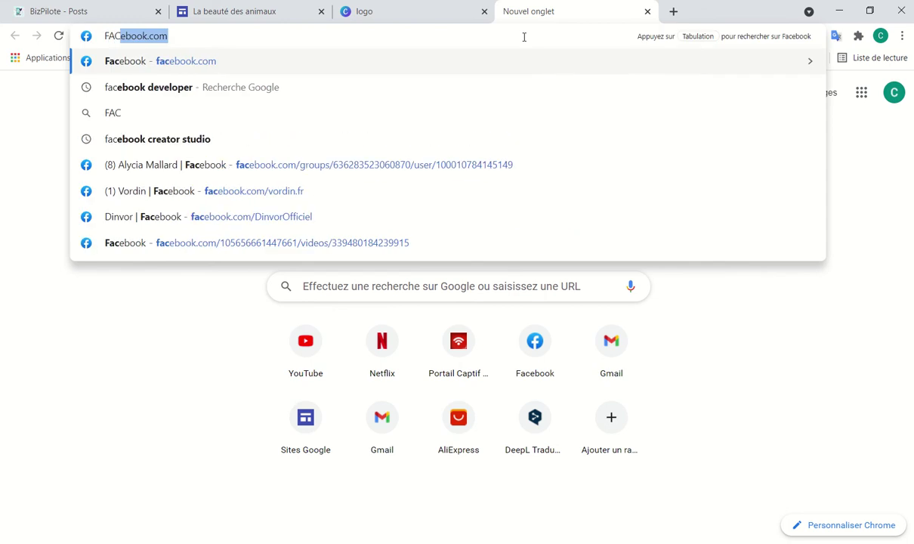
{"action": "key", "text": "BackSpace"}
{"action": "key", "text": "BackSpace"}
{"action": "key", "text": "BackSpace"}
{"action": "key", "text": "BackSpace"}
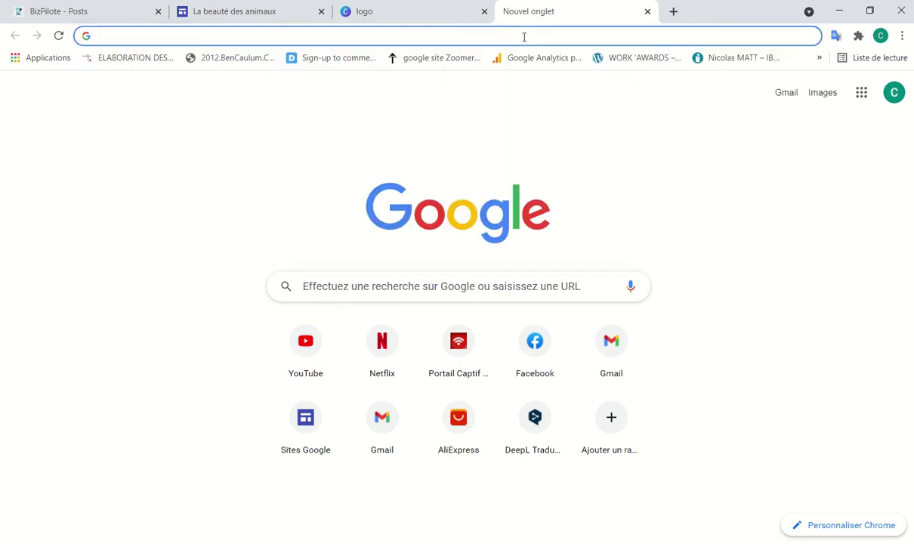
{"action": "type", "text": "facebo"}
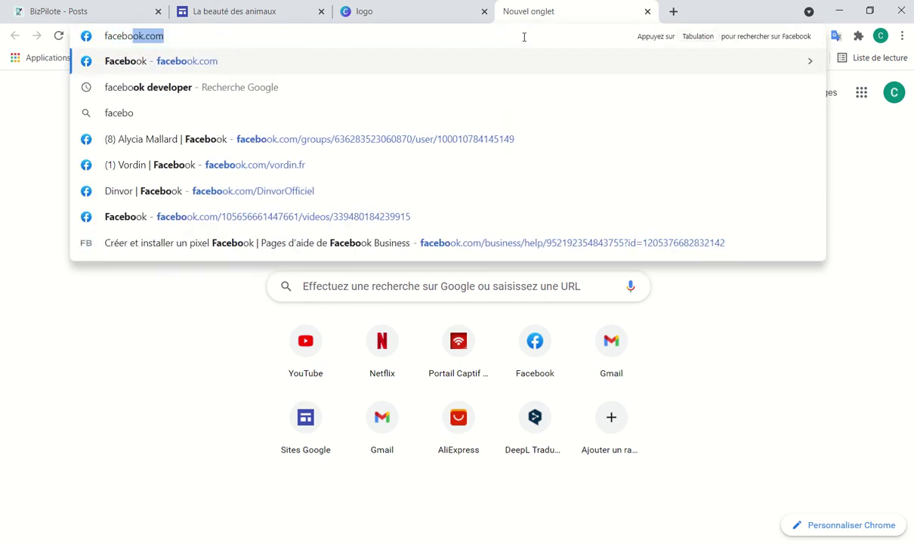
{"action": "type", "text": "ok "}
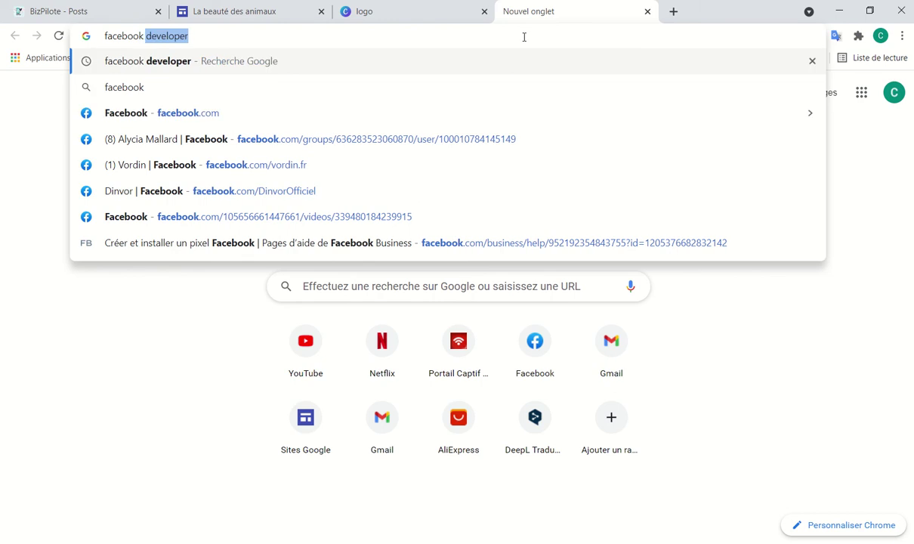
{"action": "type", "text": "deve"}
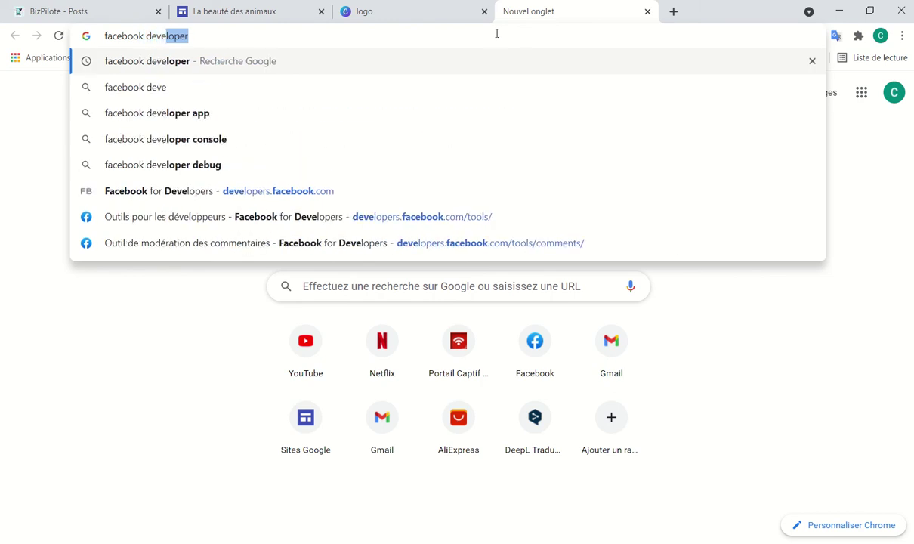
{"action": "type", "text": "loper"}
{"action": "key", "text": "Return"}
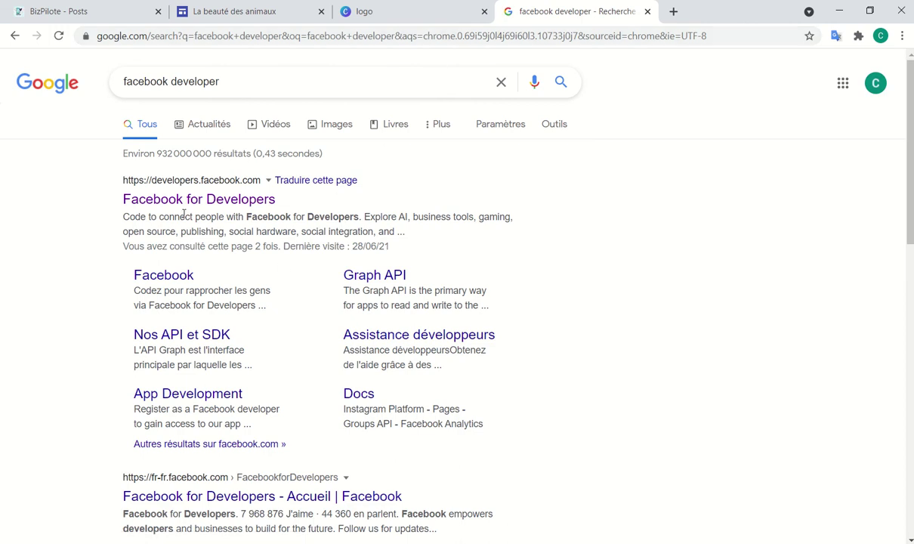
{"action": "left_click", "coordinate": [232, 200]}
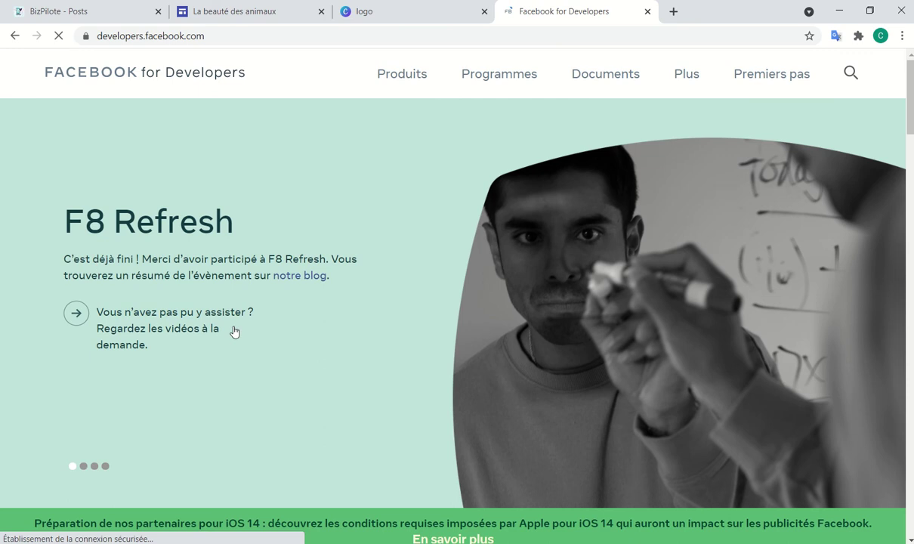
- Look over the Facebook for Developers home page and open the Outils page from its additional resources
{"action": "scroll", "coordinate": [341, 298], "scroll_direction": "down", "scroll_amount": 7}
{"action": "scroll", "coordinate": [337, 352], "scroll_direction": "up", "scroll_amount": 5}
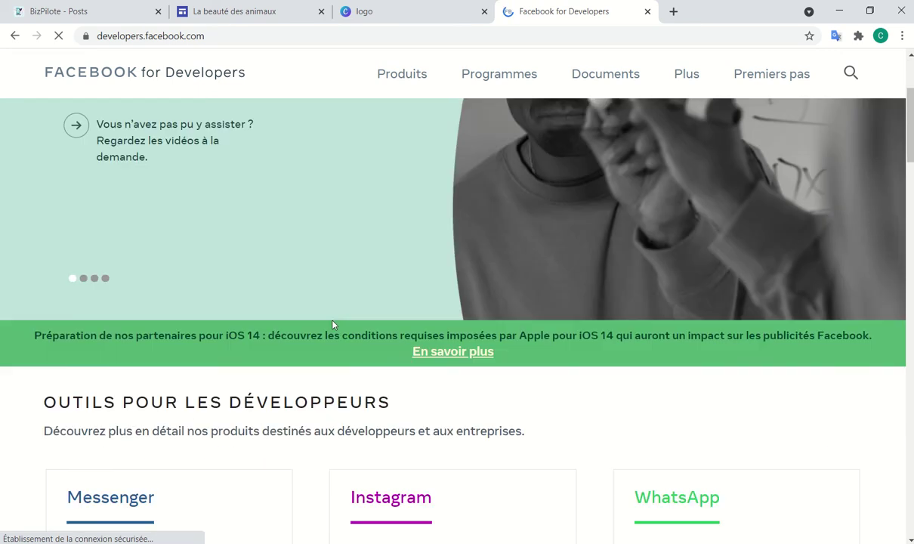
{"action": "scroll", "coordinate": [332, 324], "scroll_direction": "up", "scroll_amount": 3}
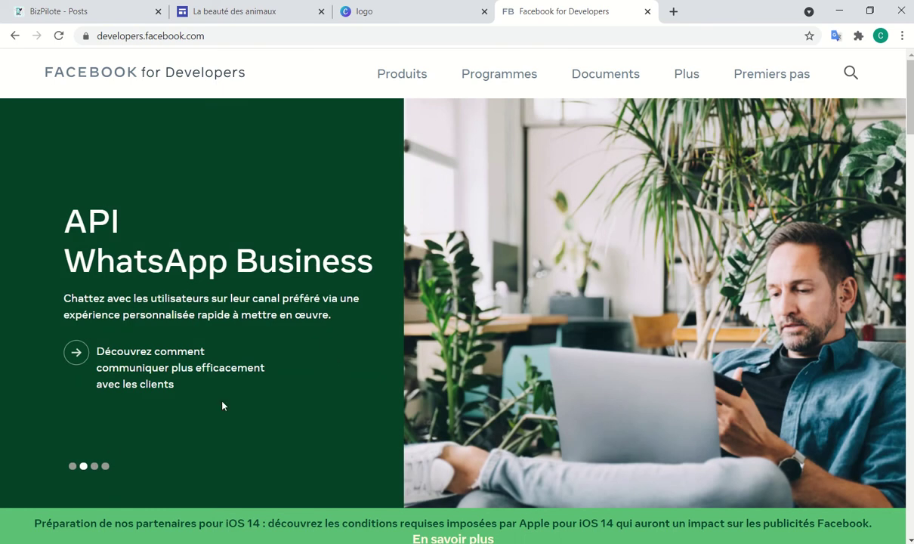
{"action": "scroll", "coordinate": [490, 335], "scroll_direction": "down", "scroll_amount": 3}
{"action": "scroll", "coordinate": [475, 345], "scroll_direction": "up", "scroll_amount": 3}
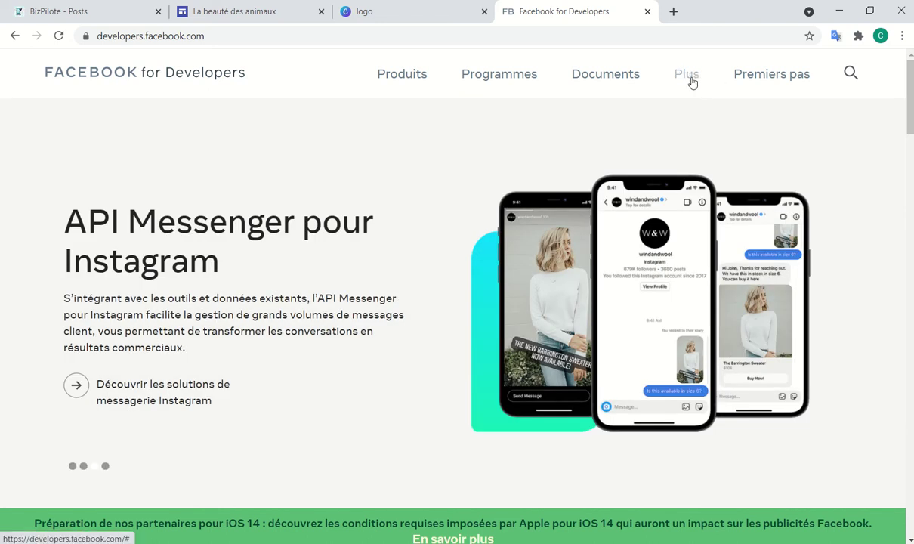
{"action": "left_click", "coordinate": [689, 76]}
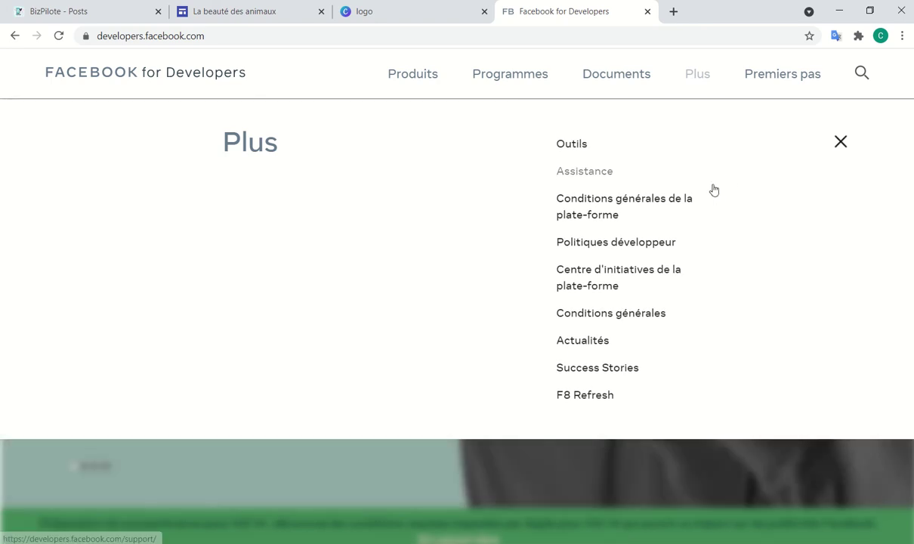
{"action": "left_click", "coordinate": [571, 147]}
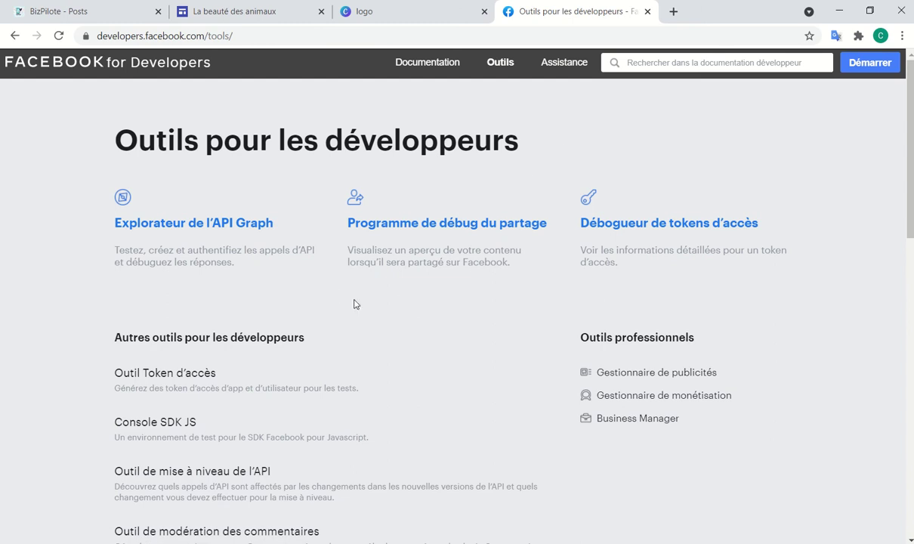
- Open the Outil de modération des commentaires and follow its link to the comments documentation
{"action": "scroll", "coordinate": [341, 286], "scroll_direction": "down", "scroll_amount": 1}
{"action": "scroll", "coordinate": [339, 290], "scroll_direction": "down", "scroll_amount": 1}
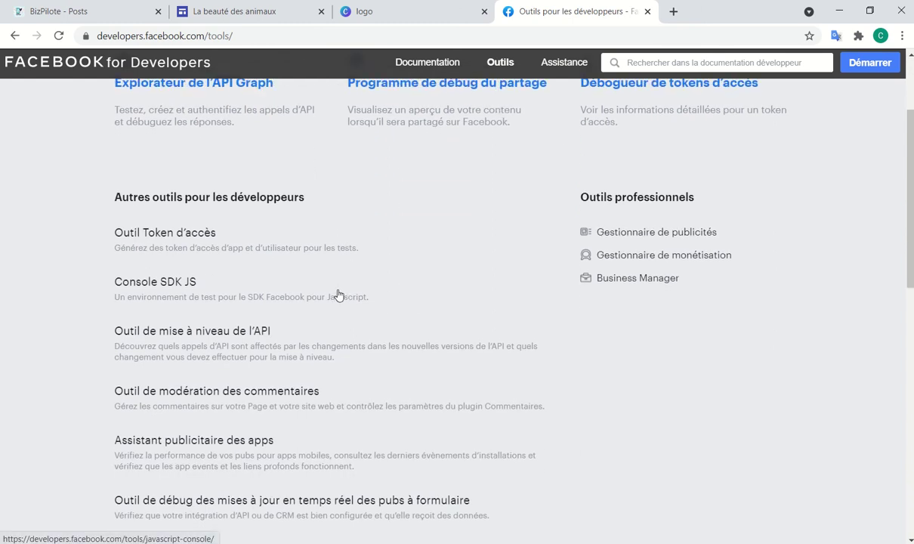
{"action": "scroll", "coordinate": [233, 330], "scroll_direction": "down", "scroll_amount": 1}
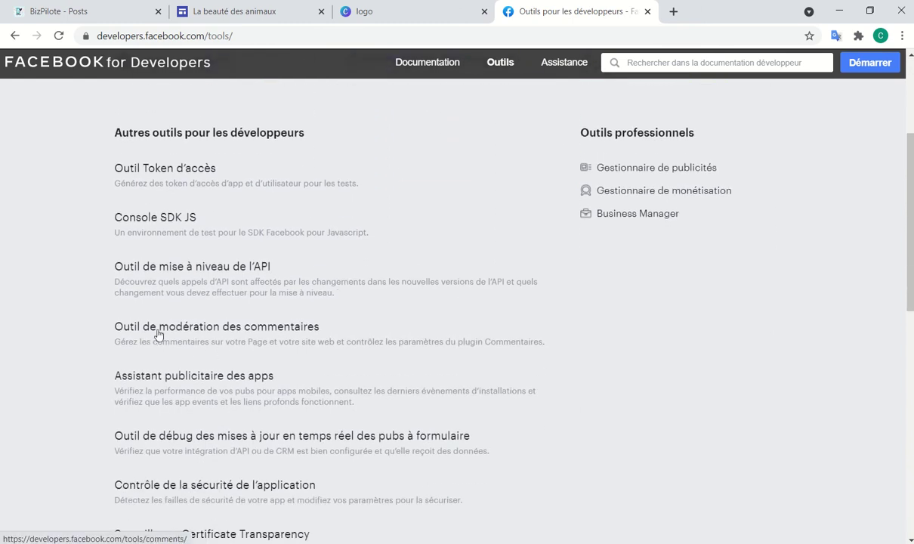
{"action": "left_click", "coordinate": [231, 337]}
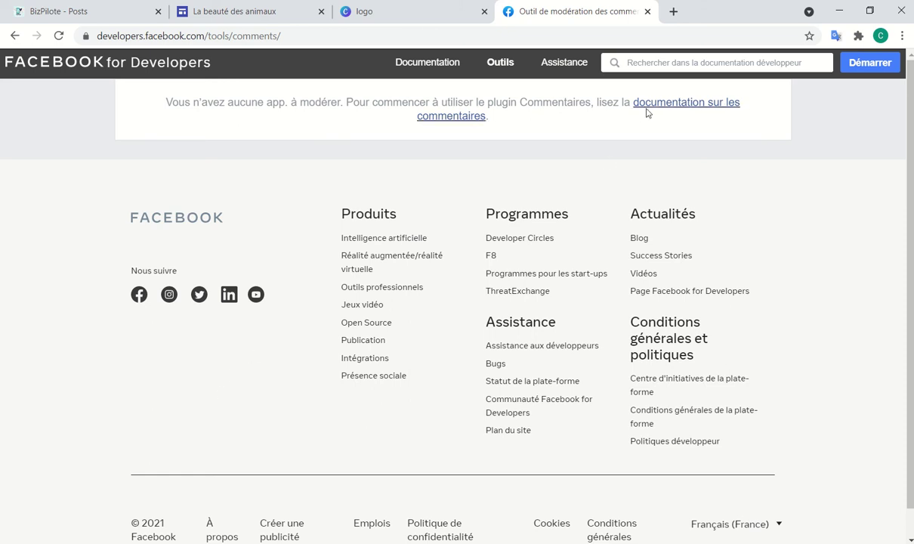
{"action": "left_click", "coordinate": [694, 111]}
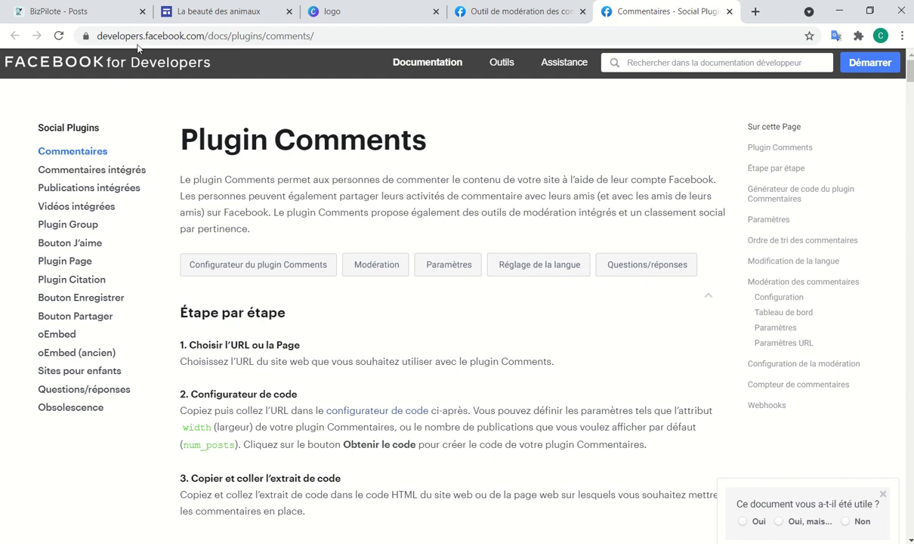
- Open the Social Plugins overview and look through the group, save, like, share and send plugins
{"action": "left_click", "coordinate": [89, 136]}
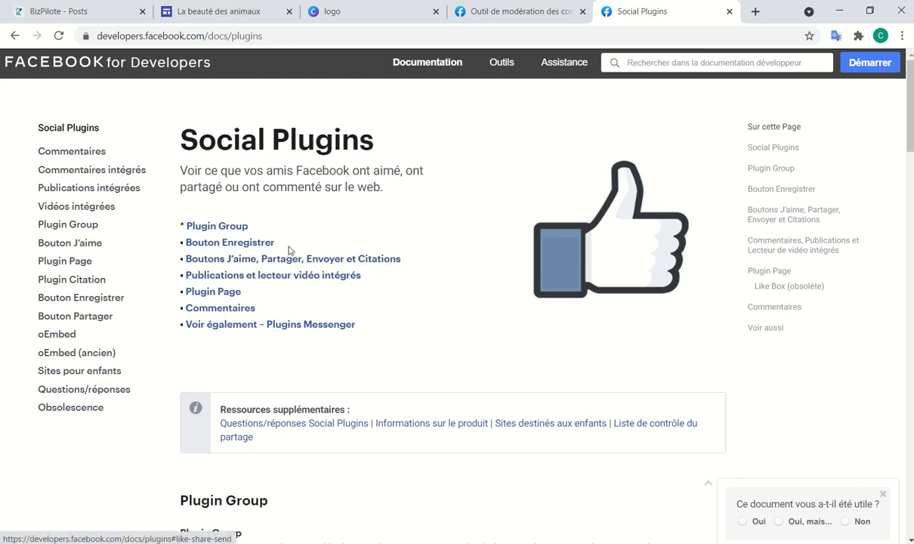
{"action": "scroll", "coordinate": [260, 310], "scroll_direction": "down", "scroll_amount": 3}
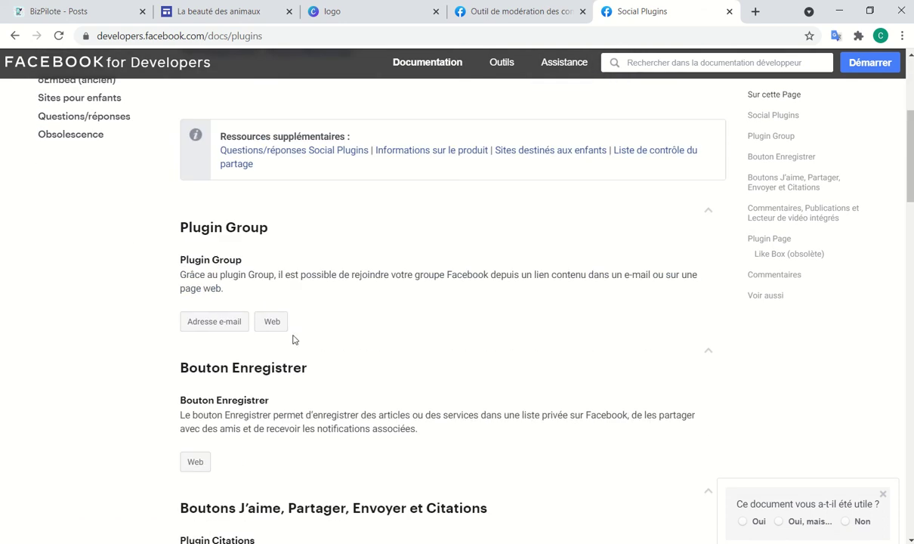
{"action": "scroll", "coordinate": [294, 340], "scroll_direction": "down", "scroll_amount": 1}
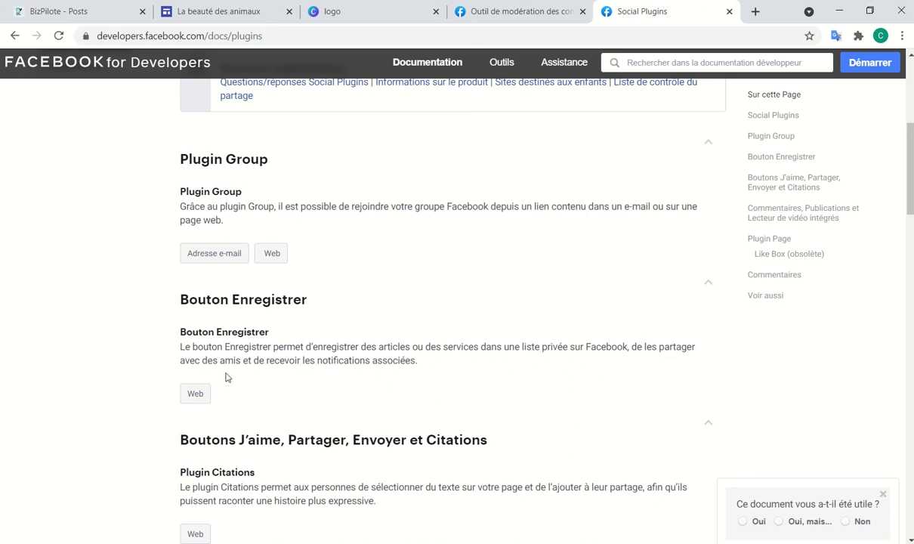
{"action": "scroll", "coordinate": [438, 336], "scroll_direction": "down", "scroll_amount": 1}
{"action": "scroll", "coordinate": [438, 336], "scroll_direction": "down", "scroll_amount": 4}
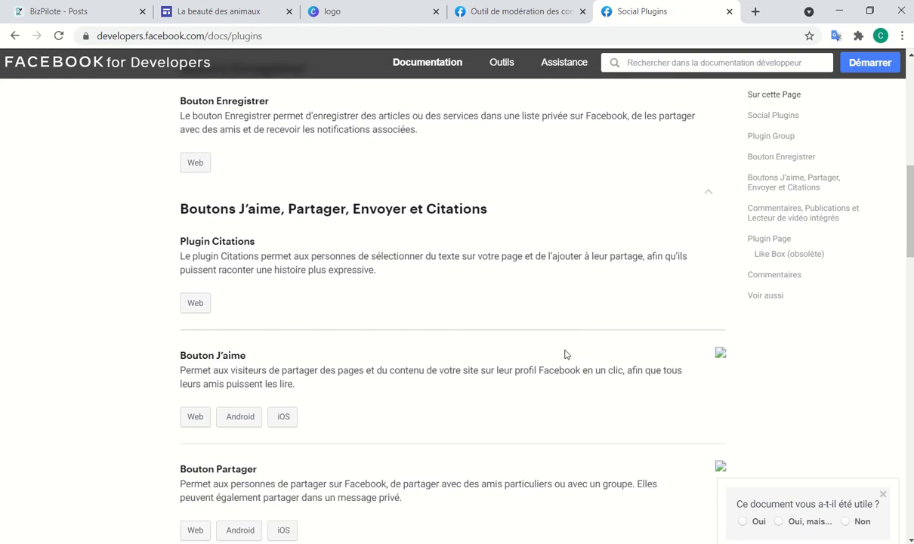
{"action": "scroll", "coordinate": [302, 437], "scroll_direction": "down", "scroll_amount": 1}
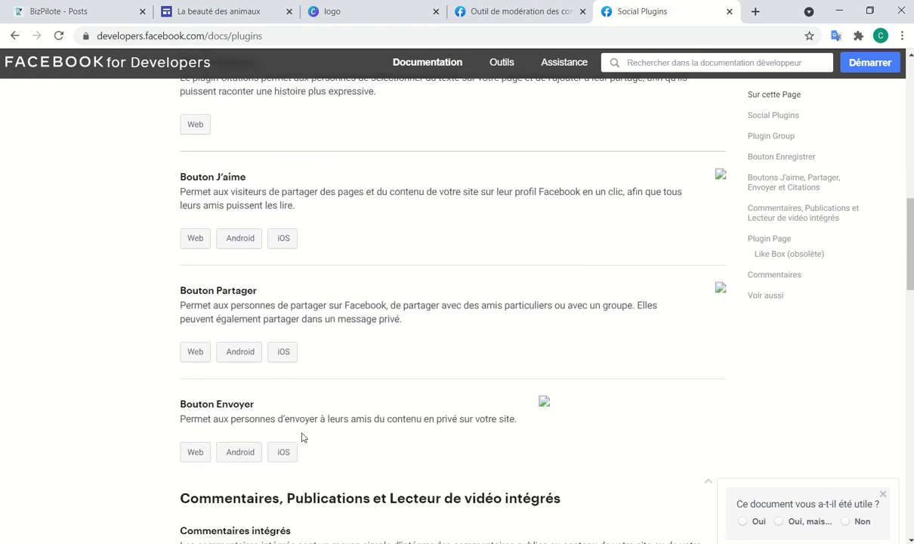
{"action": "scroll", "coordinate": [256, 321], "scroll_direction": "up", "scroll_amount": 2}
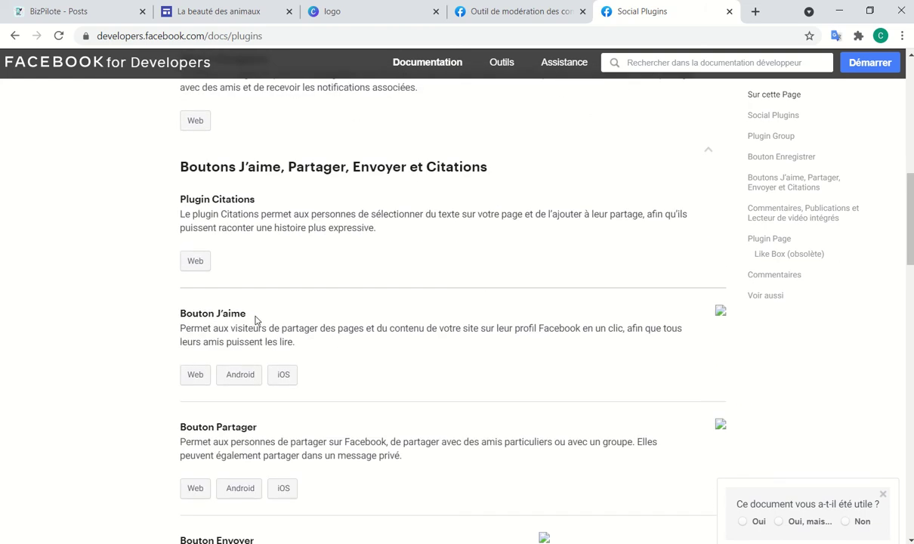
- Open the web documentation of the Plugin Citations and look through its code example and comments
{"action": "left_click", "coordinate": [193, 264]}
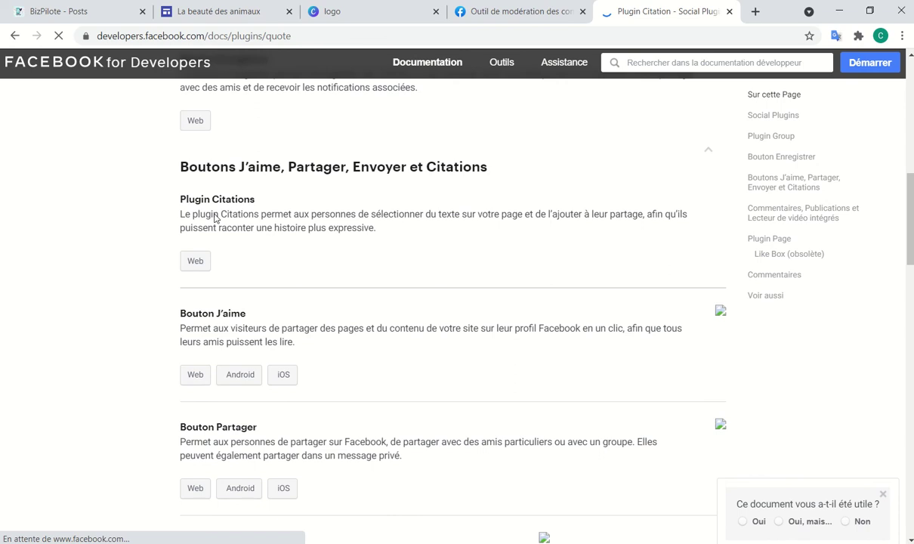
{"action": "scroll", "coordinate": [328, 316], "scroll_direction": "down", "scroll_amount": 7}
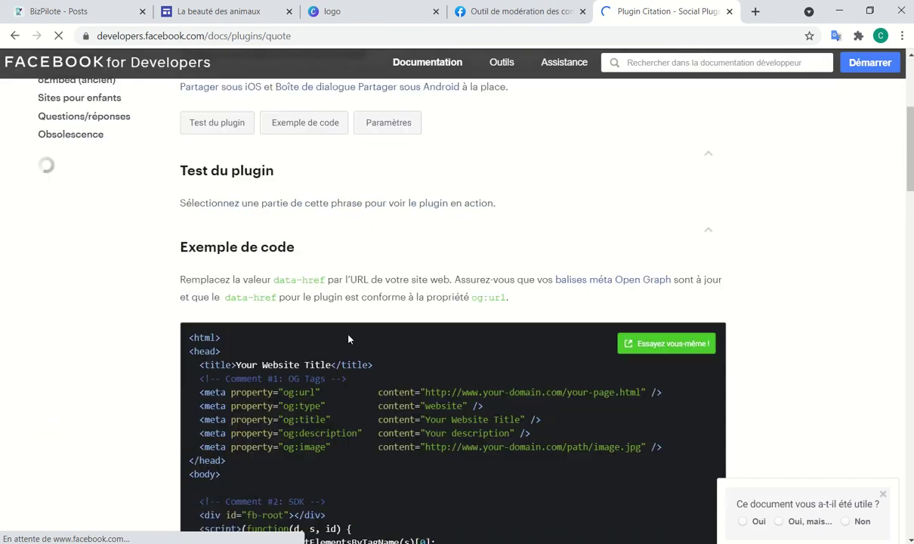
{"action": "scroll", "coordinate": [369, 373], "scroll_direction": "down", "scroll_amount": 5}
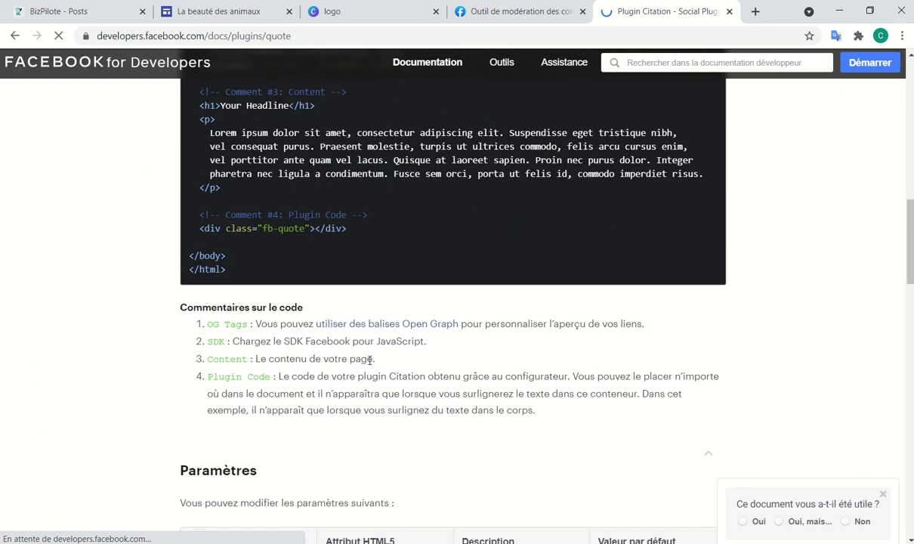
{"action": "scroll", "coordinate": [369, 374], "scroll_direction": "up", "scroll_amount": 15}
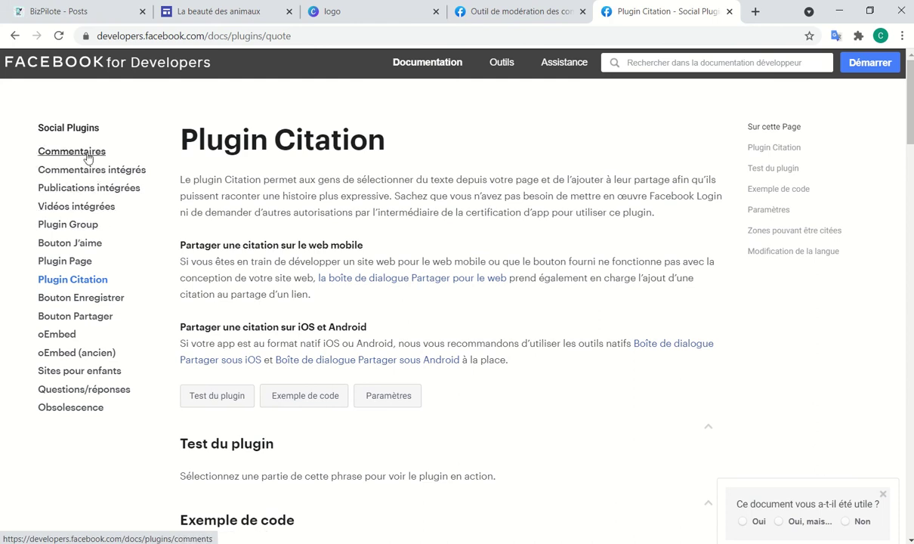
- Open the Commentaires intégrés documentation and examine its steps, code generator, parameters and desktop layout sections
{"action": "left_click", "coordinate": [100, 173]}
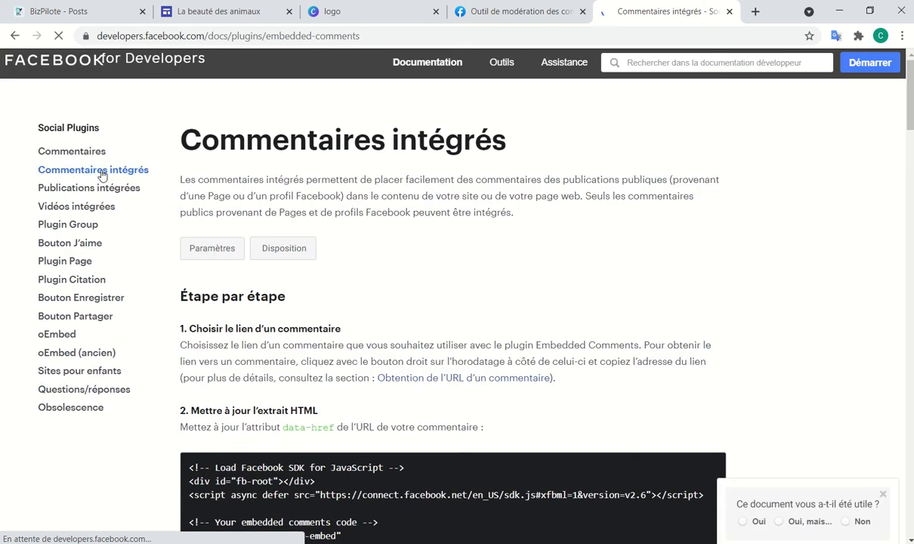
{"action": "scroll", "coordinate": [325, 250], "scroll_direction": "down", "scroll_amount": 5}
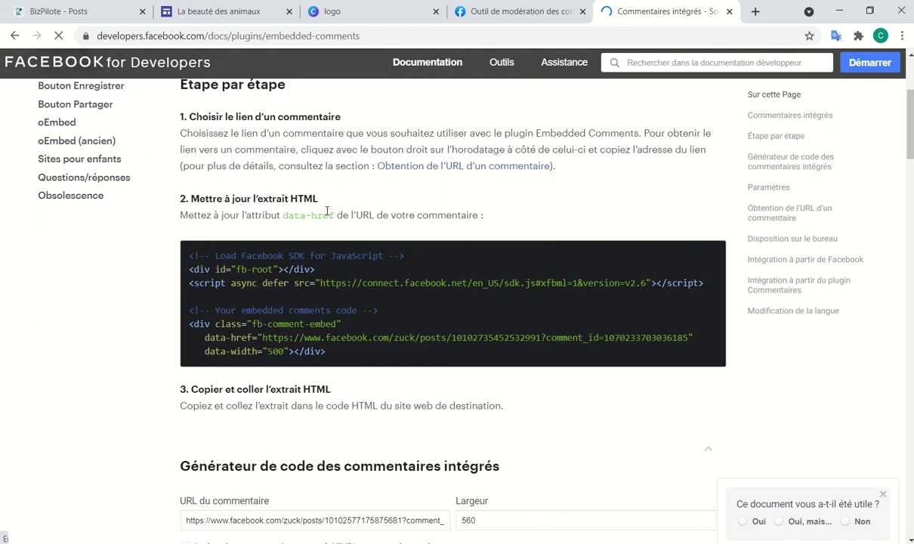
{"action": "scroll", "coordinate": [328, 218], "scroll_direction": "down", "scroll_amount": 3}
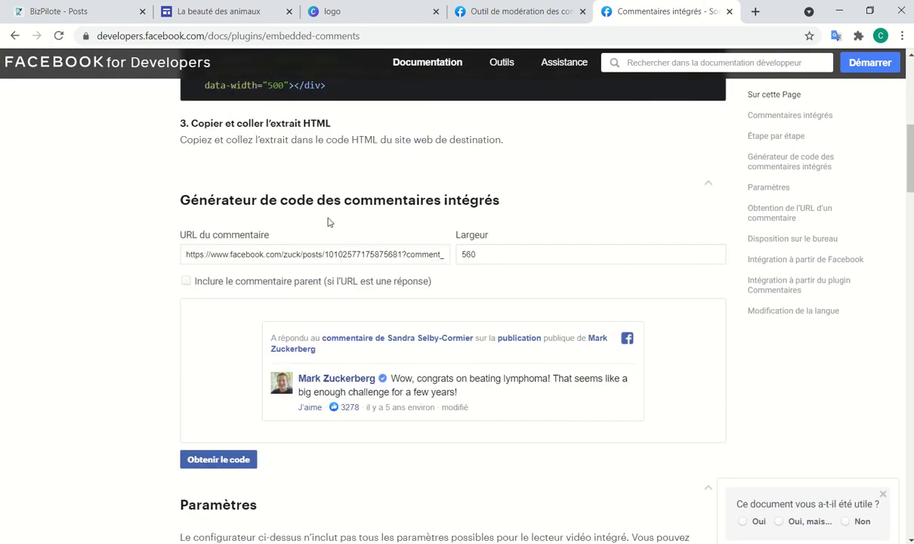
{"action": "scroll", "coordinate": [328, 221], "scroll_direction": "down", "scroll_amount": 8}
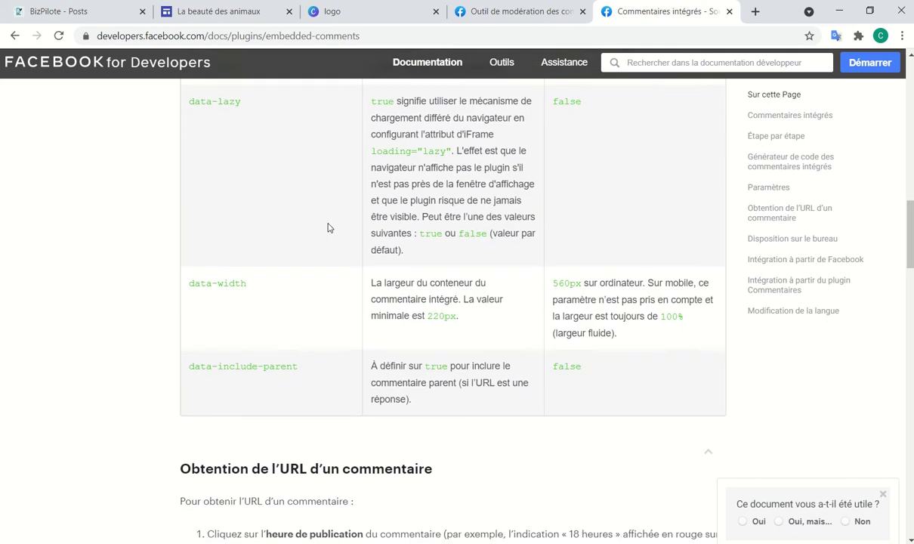
{"action": "scroll", "coordinate": [328, 226], "scroll_direction": "down", "scroll_amount": 10}
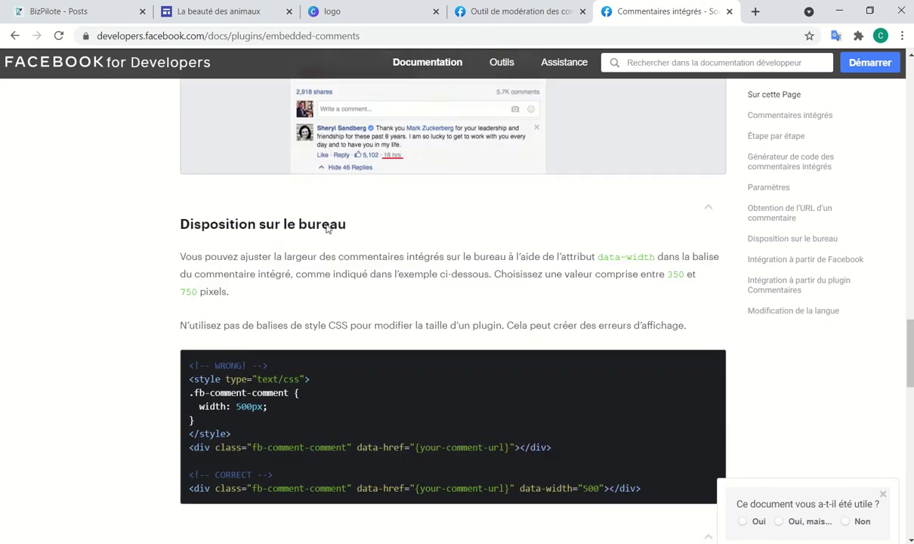
{"action": "scroll", "coordinate": [326, 234], "scroll_direction": "down", "scroll_amount": 10}
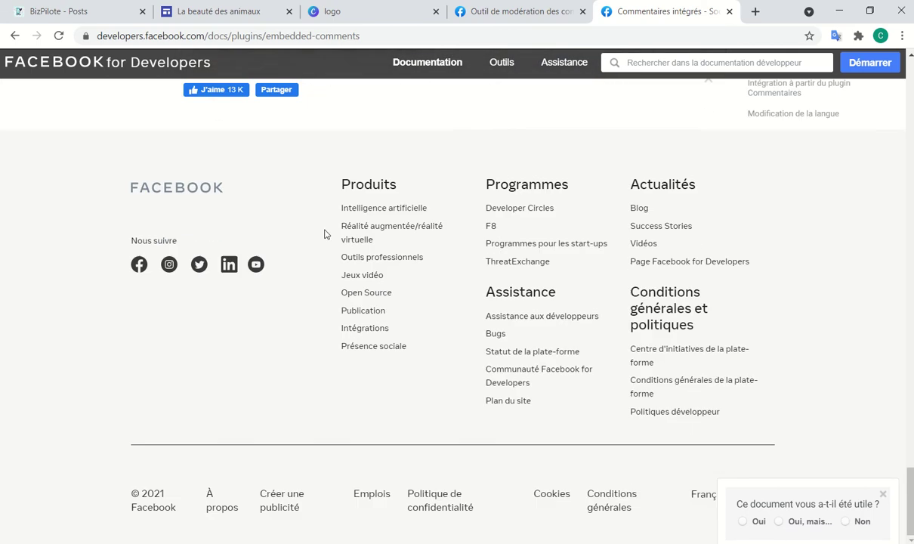
{"action": "scroll", "coordinate": [328, 241], "scroll_direction": "up", "scroll_amount": 4}
{"action": "scroll", "coordinate": [327, 240], "scroll_direction": "up", "scroll_amount": 10}
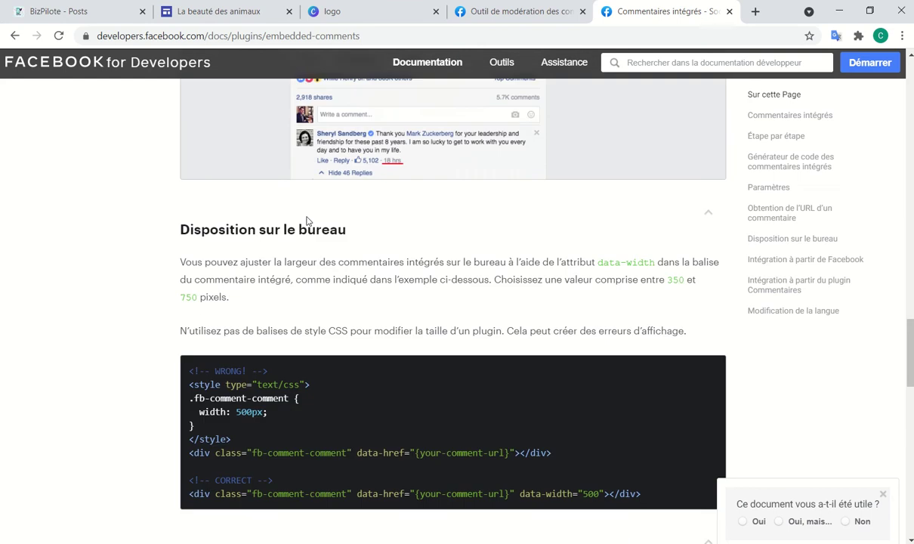
{"action": "scroll", "coordinate": [306, 221], "scroll_direction": "up", "scroll_amount": 10}
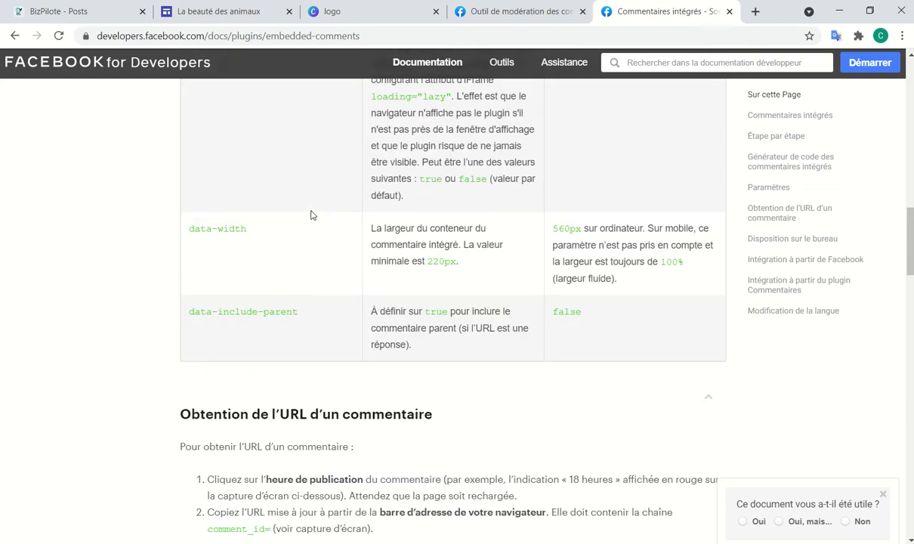
{"action": "scroll", "coordinate": [310, 216], "scroll_direction": "up", "scroll_amount": 6}
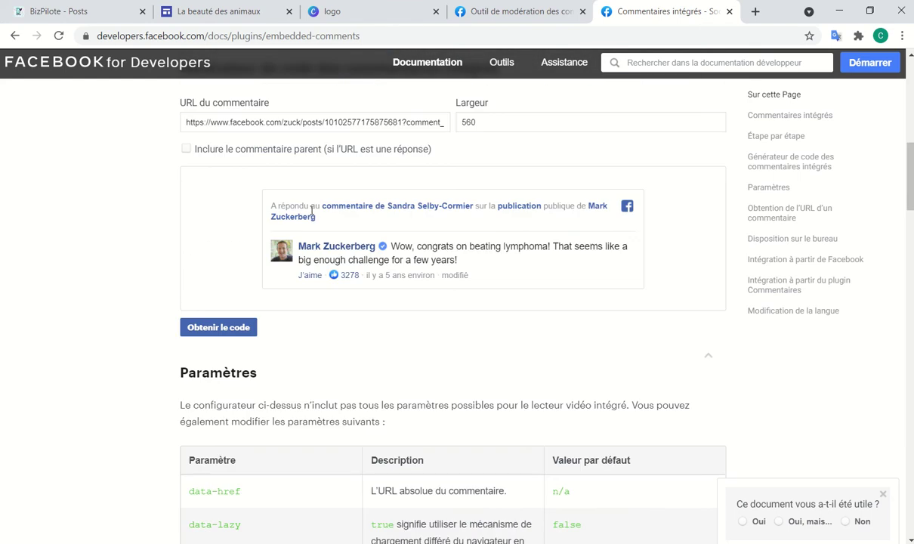
{"action": "scroll", "coordinate": [311, 212], "scroll_direction": "up", "scroll_amount": 10}
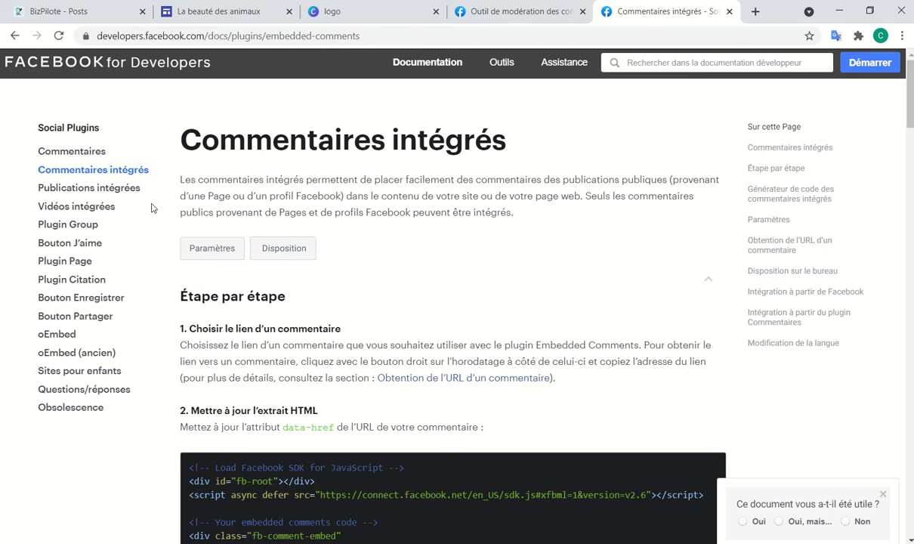
- Return to the Commentaires plugin documentation and review its setup steps and code generator
{"action": "left_click", "coordinate": [99, 154]}
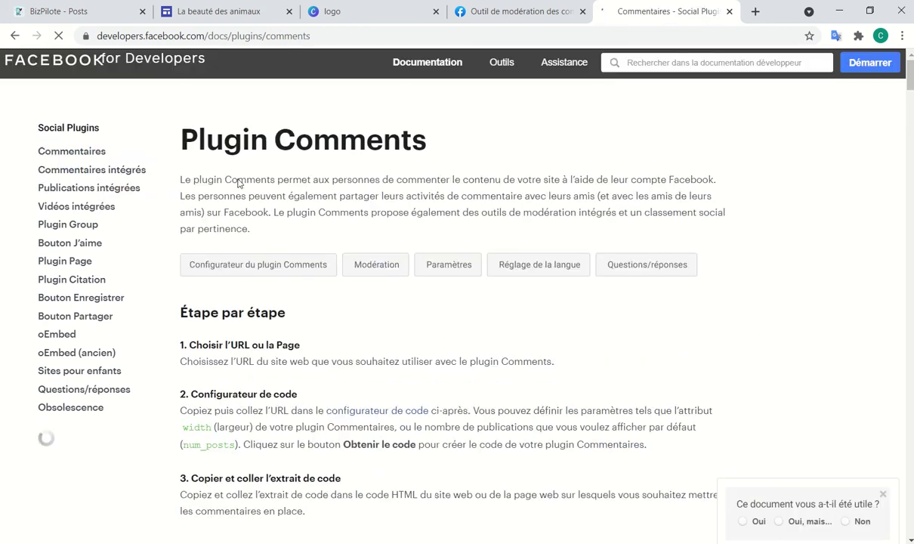
{"action": "scroll", "coordinate": [300, 291], "scroll_direction": "down", "scroll_amount": 2}
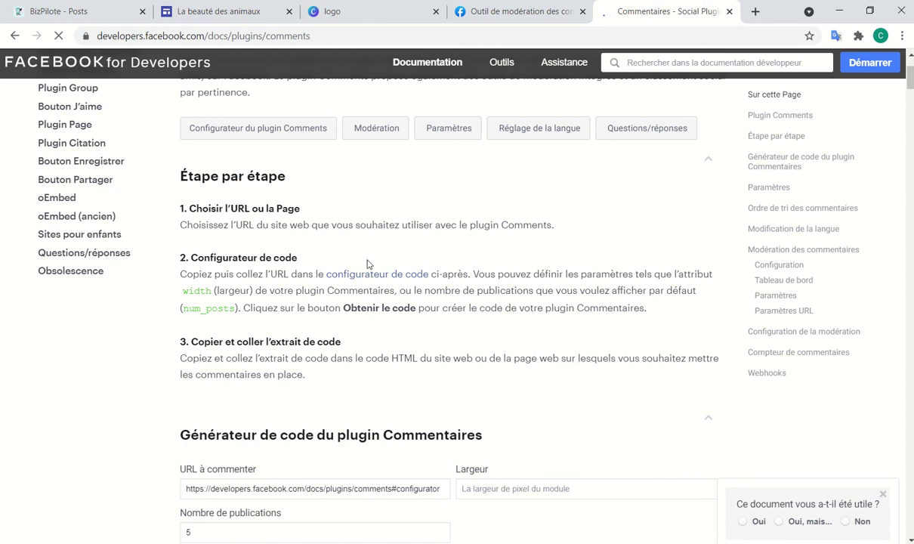
{"action": "scroll", "coordinate": [368, 263], "scroll_direction": "down", "scroll_amount": 2}
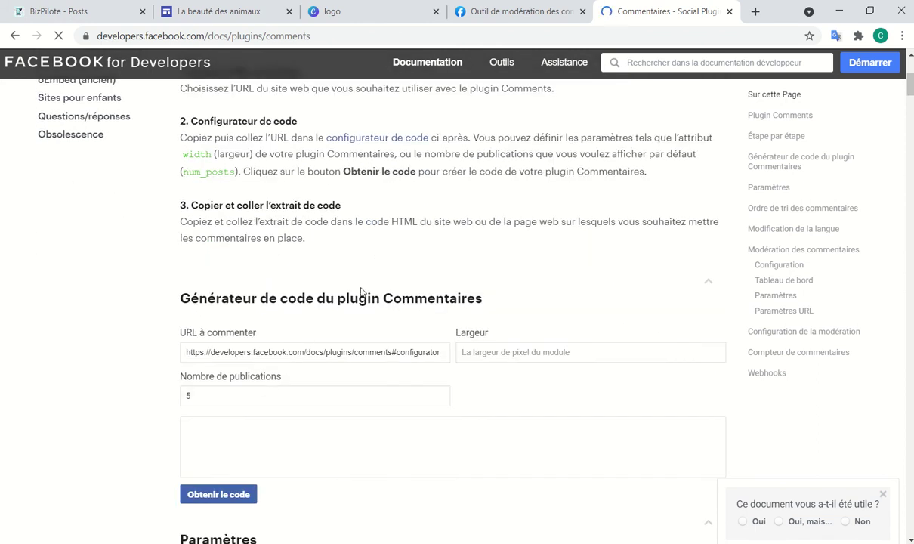
{"action": "scroll", "coordinate": [296, 317], "scroll_direction": "down", "scroll_amount": 1}
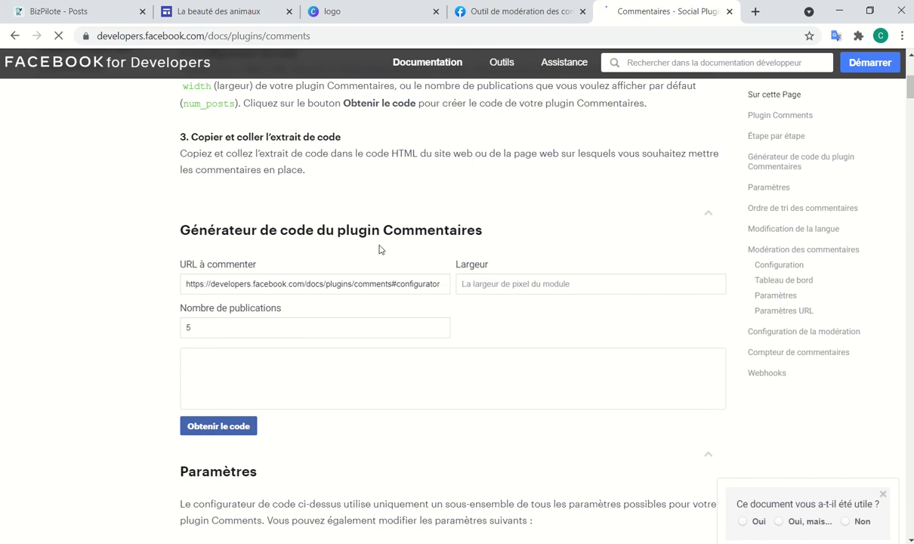
{"action": "scroll", "coordinate": [423, 216], "scroll_direction": "up", "scroll_amount": 5}
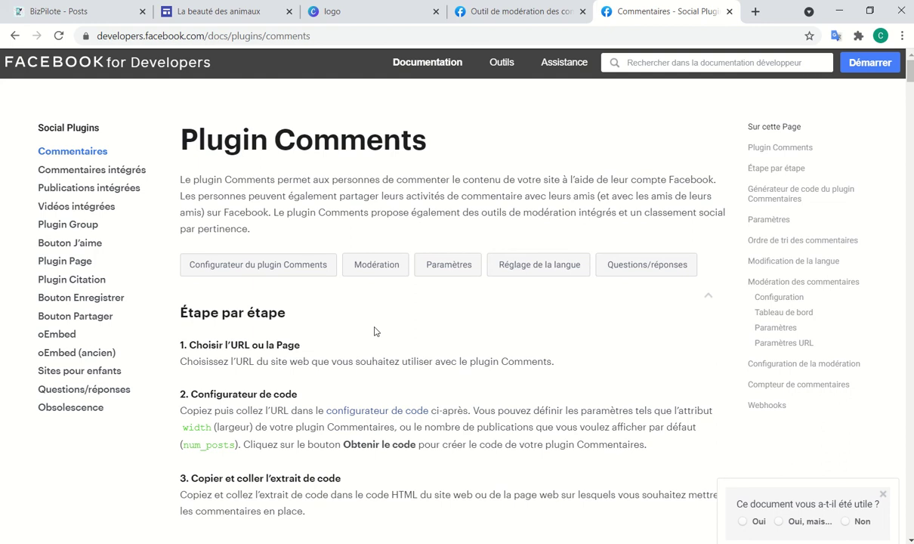
{"action": "scroll", "coordinate": [370, 331], "scroll_direction": "down", "scroll_amount": 2}
{"action": "scroll", "coordinate": [369, 303], "scroll_direction": "down", "scroll_amount": 2}
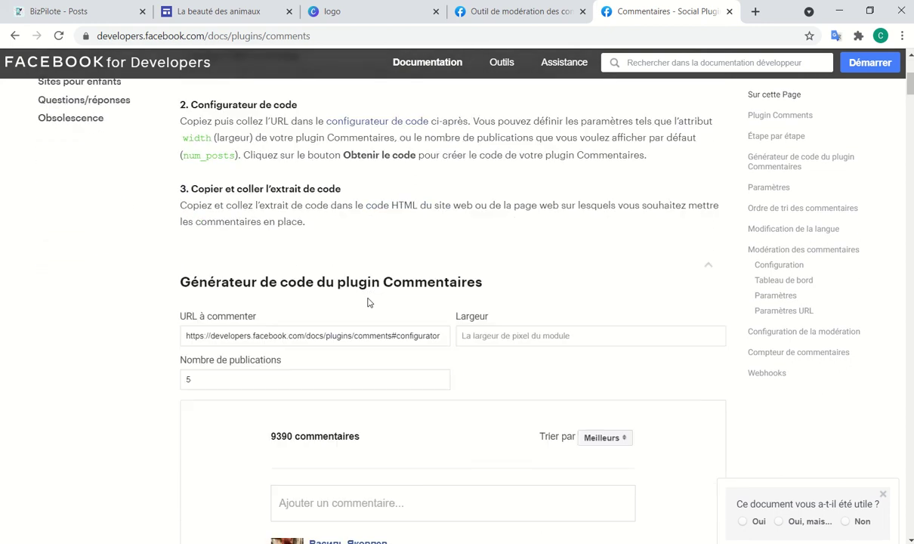
- Examine the Commentaires plugin code generator, its URL à commenter field and the sample comments preview
{"action": "scroll", "coordinate": [369, 302], "scroll_direction": "down", "scroll_amount": 1}
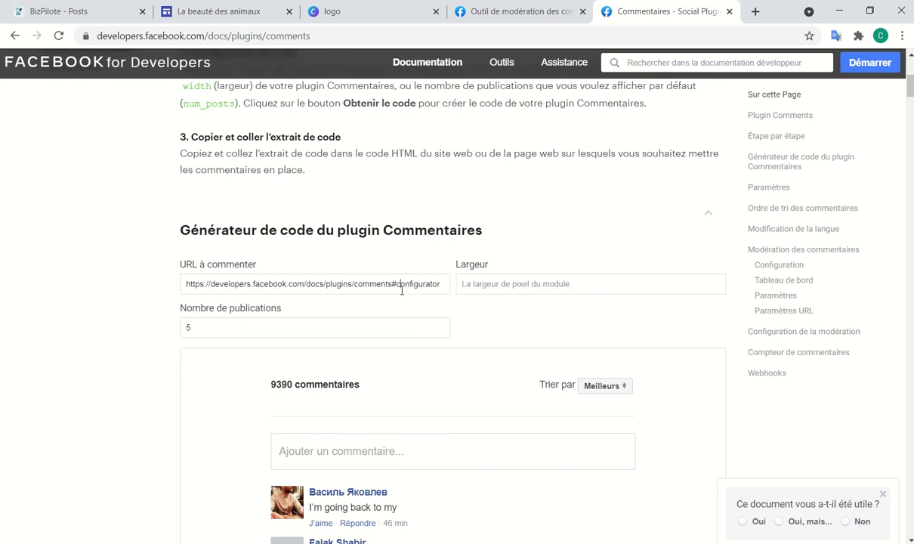
{"action": "left_click_drag", "start_coordinate": [446, 285], "coordinate": [158, 275]}
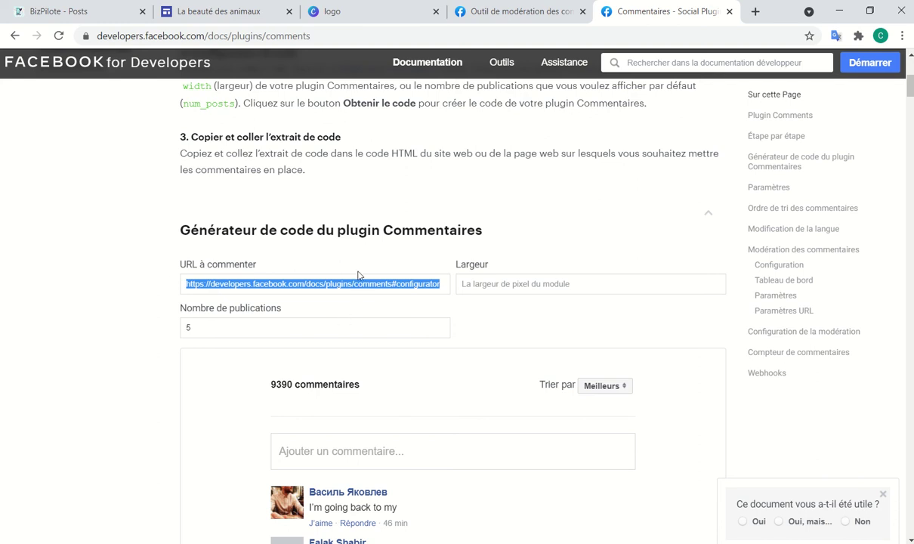
{"action": "scroll", "coordinate": [318, 306], "scroll_direction": "down", "scroll_amount": 2}
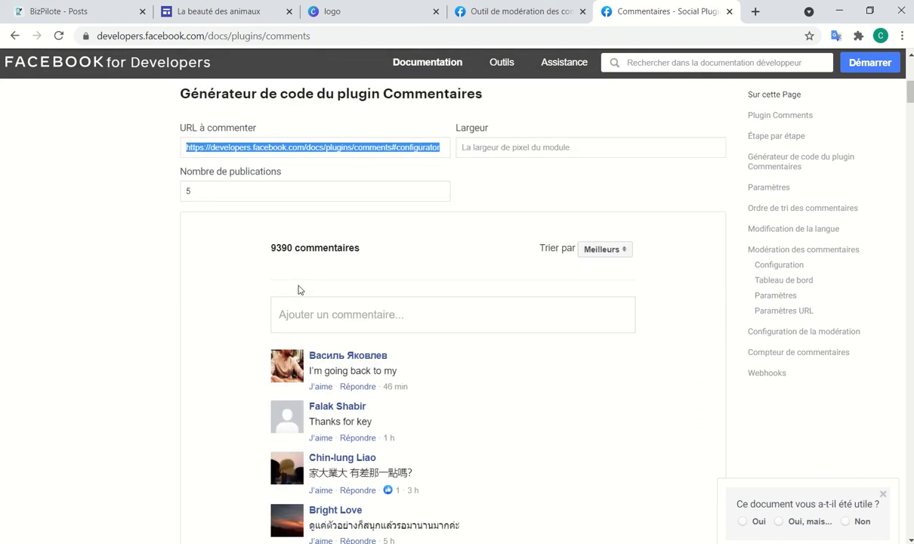
{"action": "scroll", "coordinate": [355, 287], "scroll_direction": "down", "scroll_amount": 1}
{"action": "scroll", "coordinate": [408, 314], "scroll_direction": "down", "scroll_amount": 2}
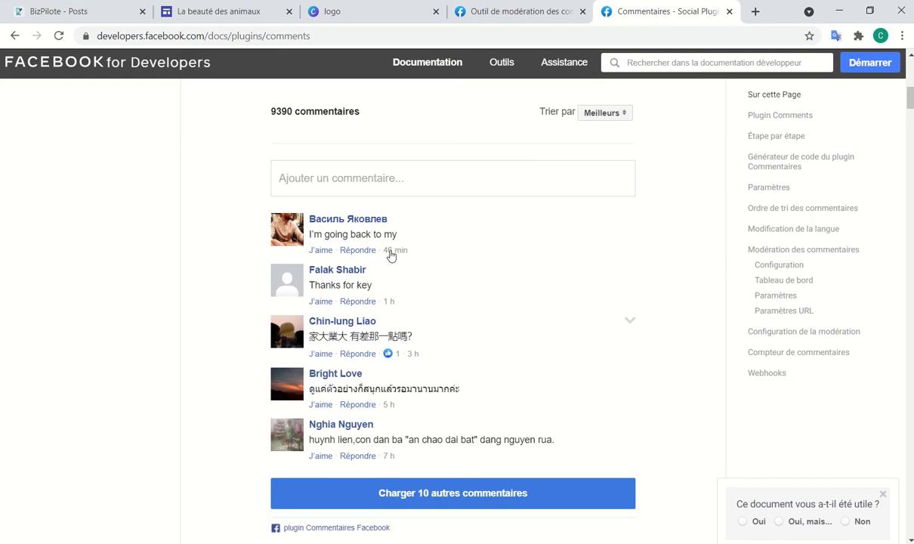
{"action": "scroll", "coordinate": [246, 250], "scroll_direction": "up", "scroll_amount": 4}
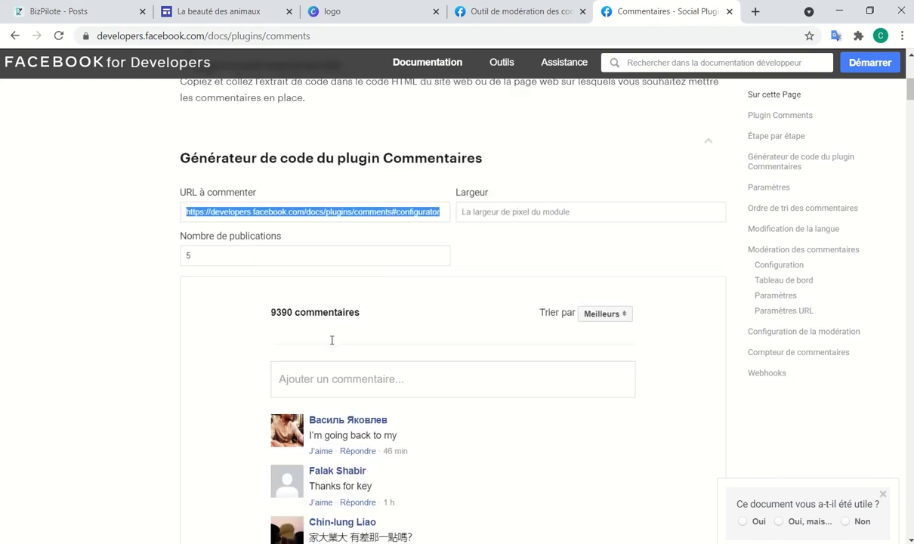
{"action": "scroll", "coordinate": [329, 336], "scroll_direction": "down", "scroll_amount": 1}
{"action": "scroll", "coordinate": [333, 342], "scroll_direction": "up", "scroll_amount": 1}
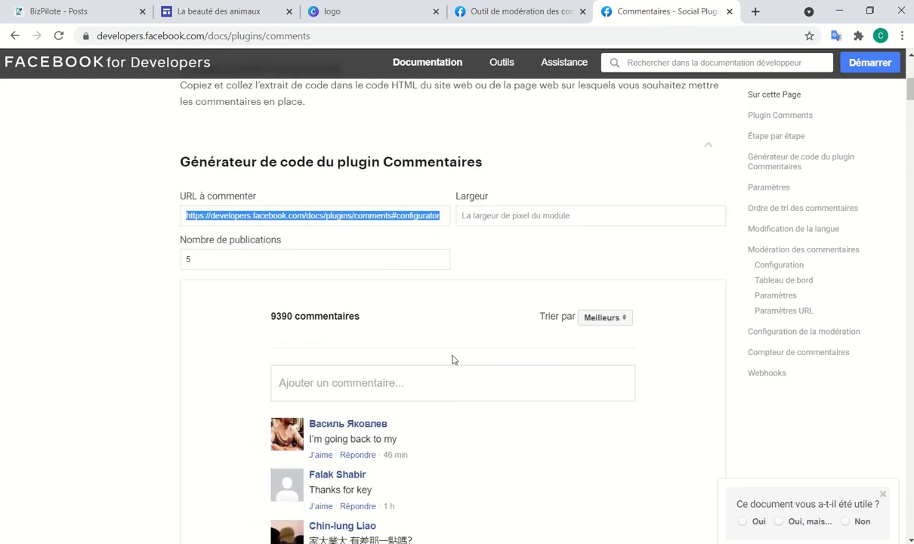
{"action": "scroll", "coordinate": [457, 359], "scroll_direction": "up", "scroll_amount": 2}
- Return to the Google Sites editor and publish the site at the web address labeautdesanimaux
{"action": "left_click", "coordinate": [198, 13]}
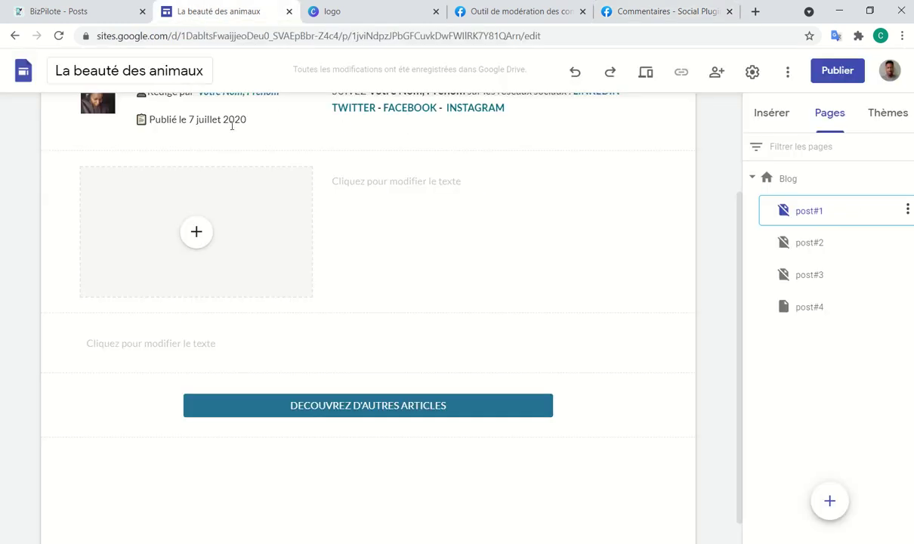
{"action": "scroll", "coordinate": [347, 258], "scroll_direction": "up", "scroll_amount": 2}
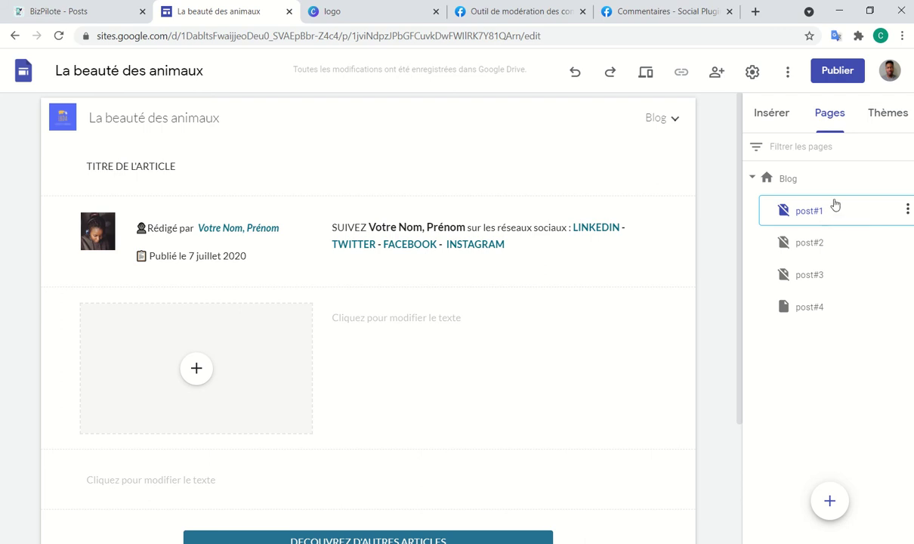
{"action": "left_click", "coordinate": [843, 76]}
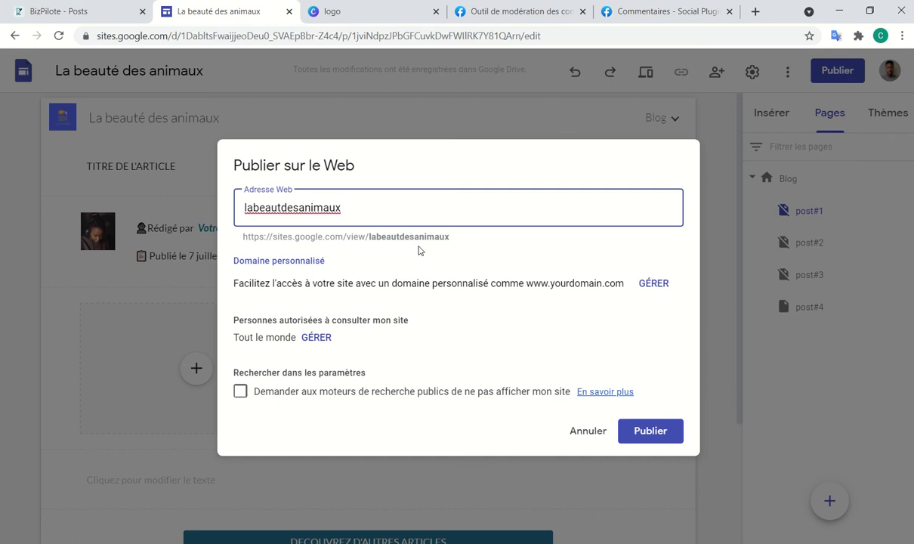
{"action": "double_click", "coordinate": [446, 236]}
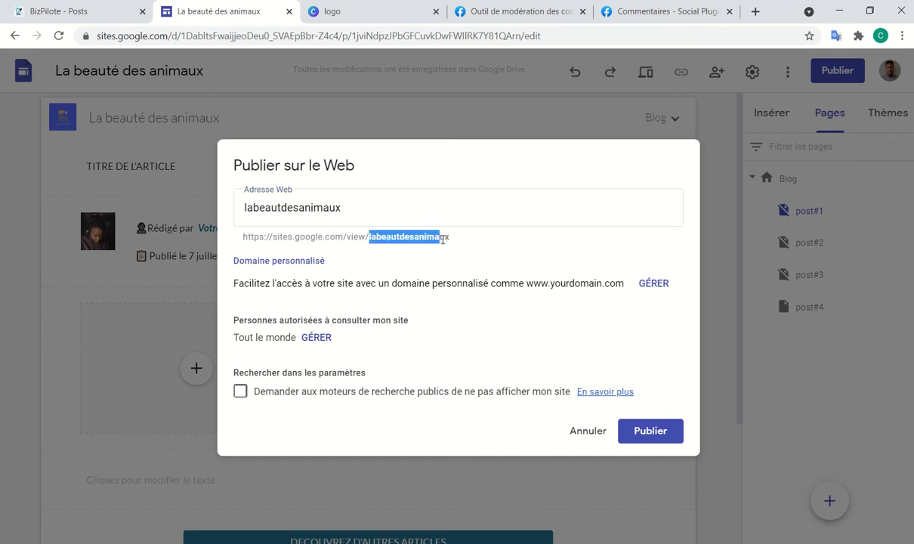
{"action": "left_click", "coordinate": [450, 242]}
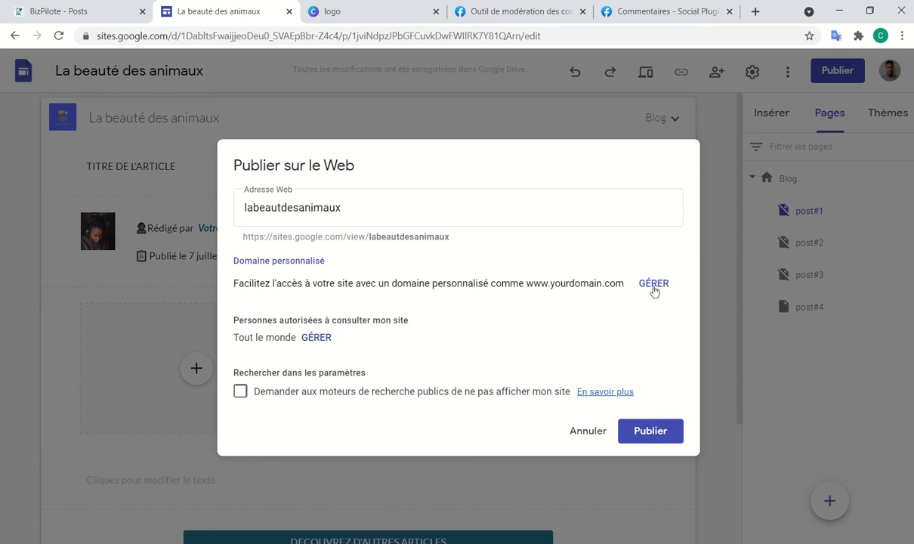
{"action": "left_click", "coordinate": [36, 12]}
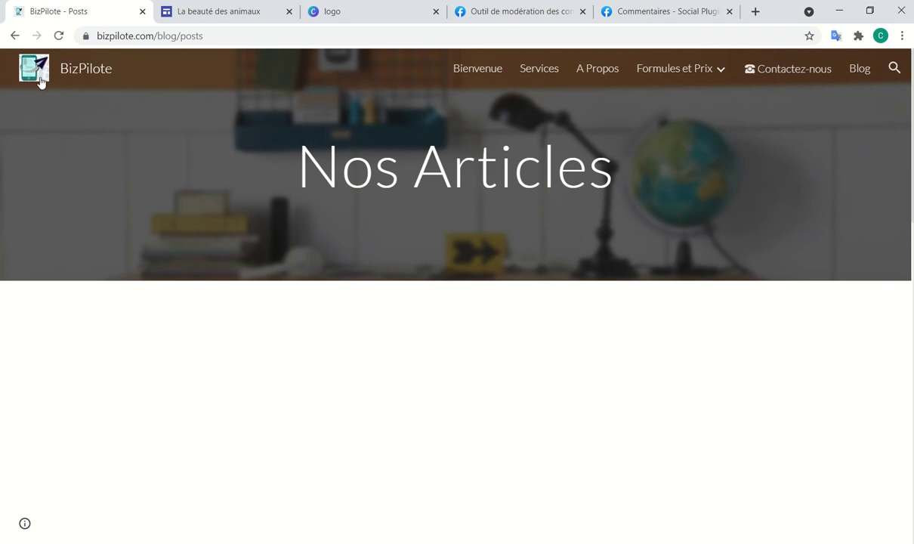
{"action": "left_click", "coordinate": [163, 13]}
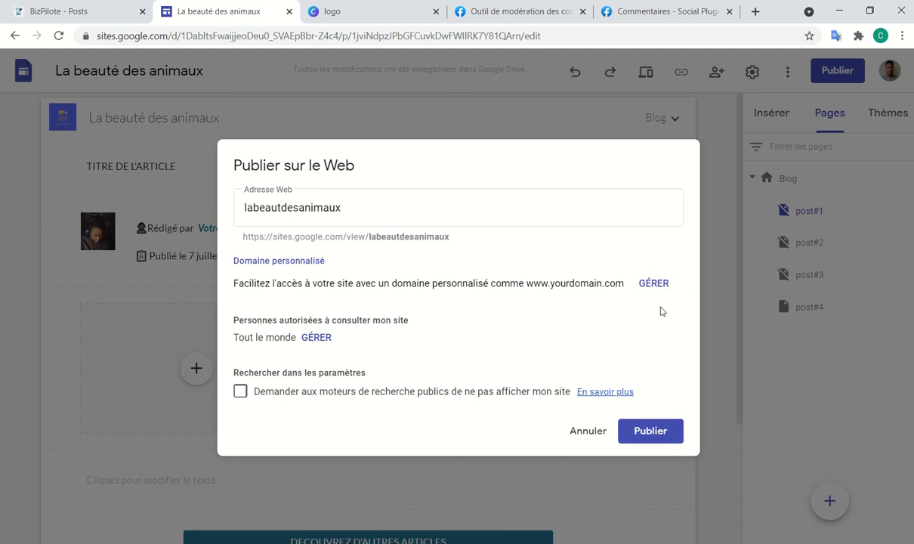
{"action": "left_click", "coordinate": [659, 429]}
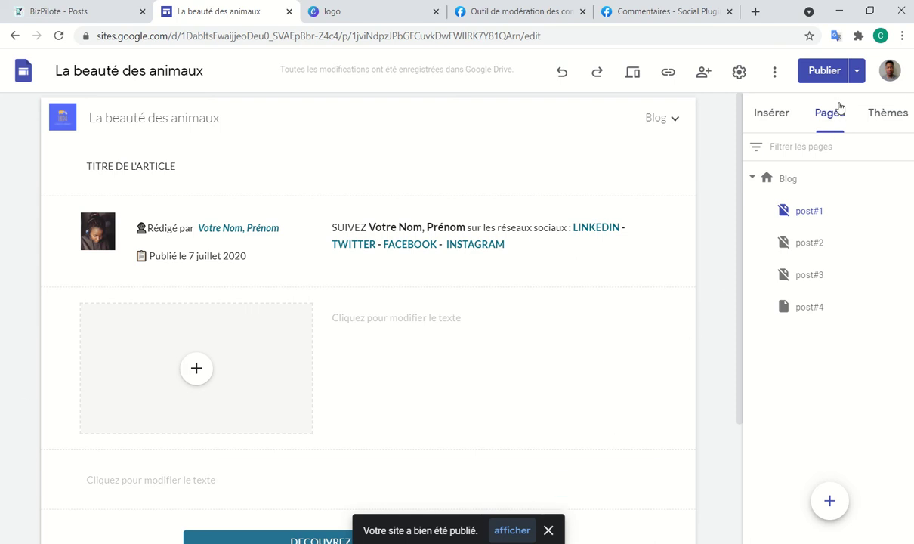
- View the published site and check which subpages its Blog navigation menu lists
{"action": "left_click", "coordinate": [856, 77]}
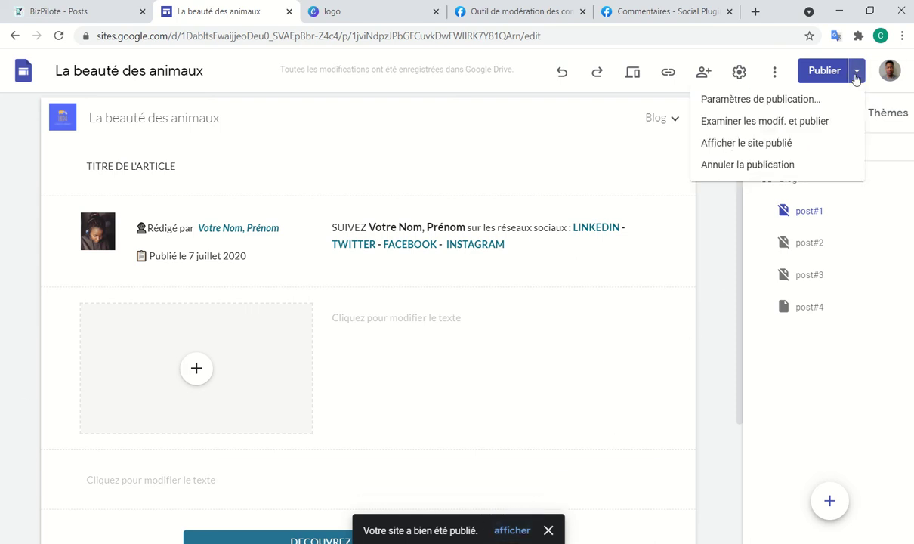
{"action": "left_click", "coordinate": [732, 151]}
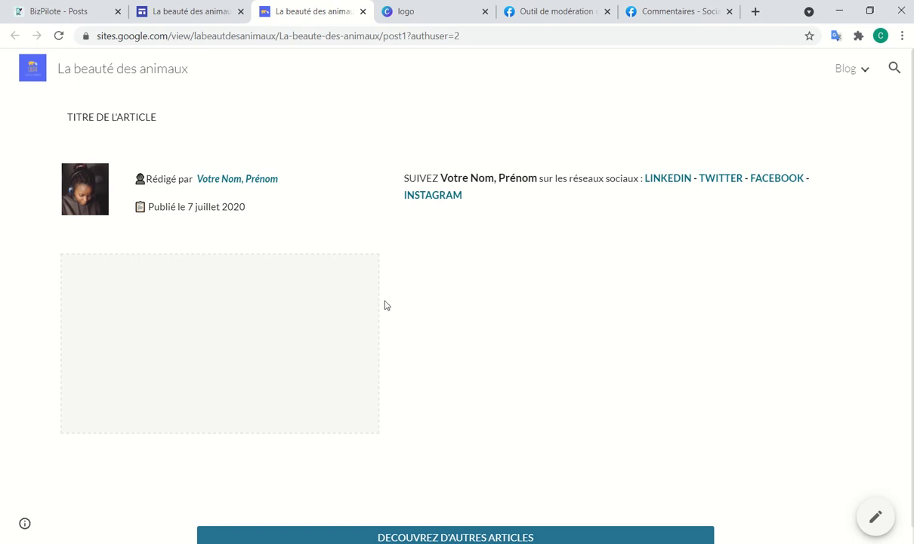
{"action": "left_click", "coordinate": [867, 71]}
{"action": "left_click", "coordinate": [866, 71]}
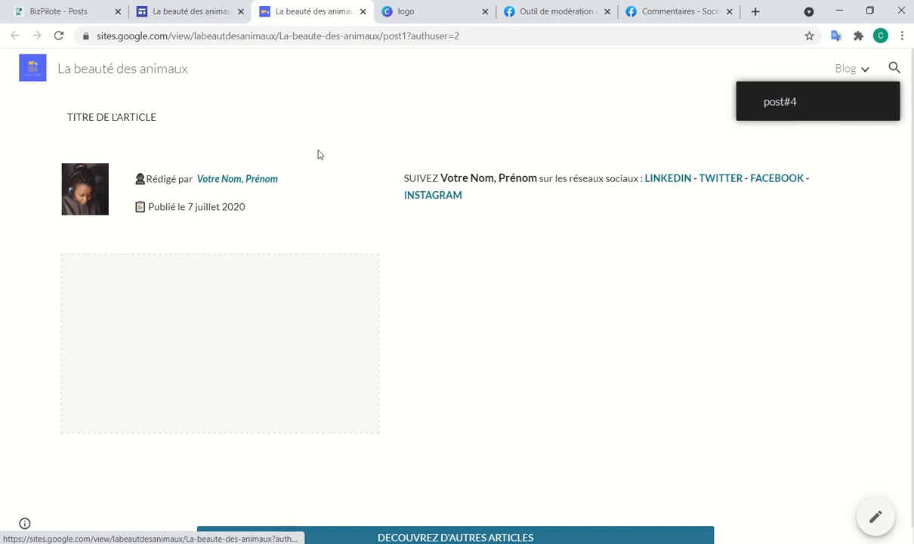
{"action": "left_click", "coordinate": [67, 13]}
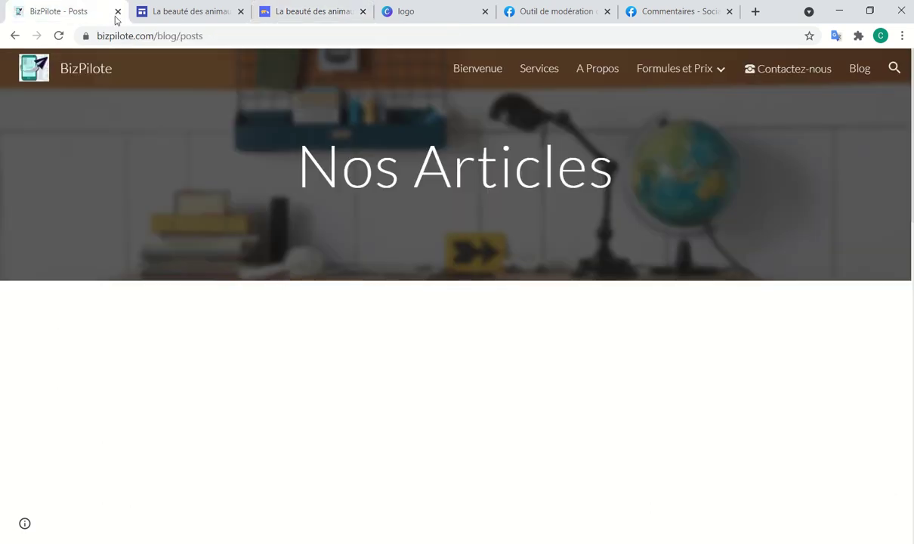
- Return to the site editor and hide the post#4 page from the navigation
{"action": "left_click", "coordinate": [139, 15]}
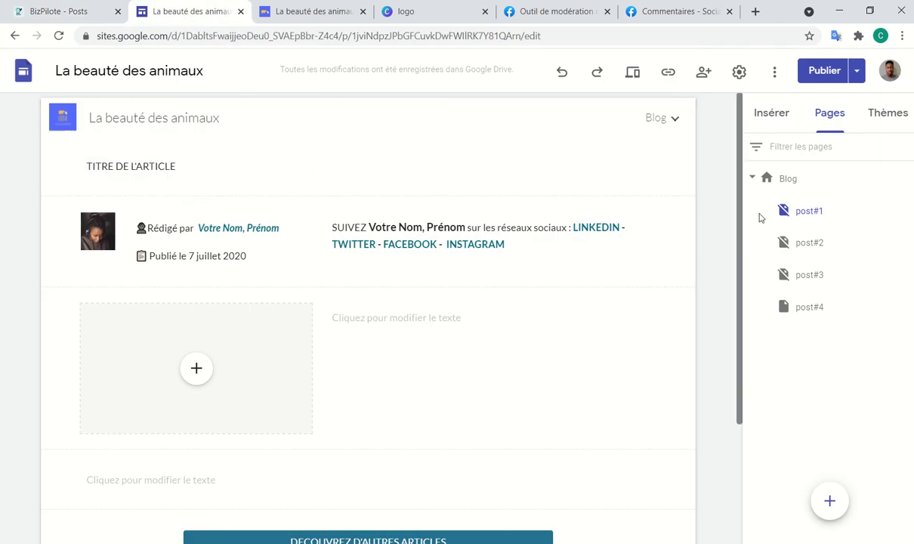
{"action": "mouse_move", "coordinate": [815, 312]}
{"action": "left_click", "coordinate": [906, 309]}
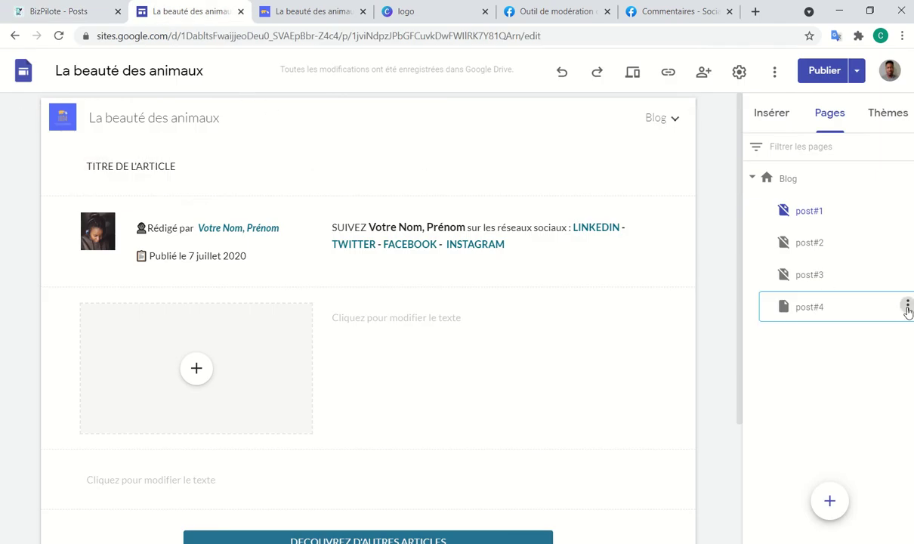
{"action": "left_click", "coordinate": [836, 451]}
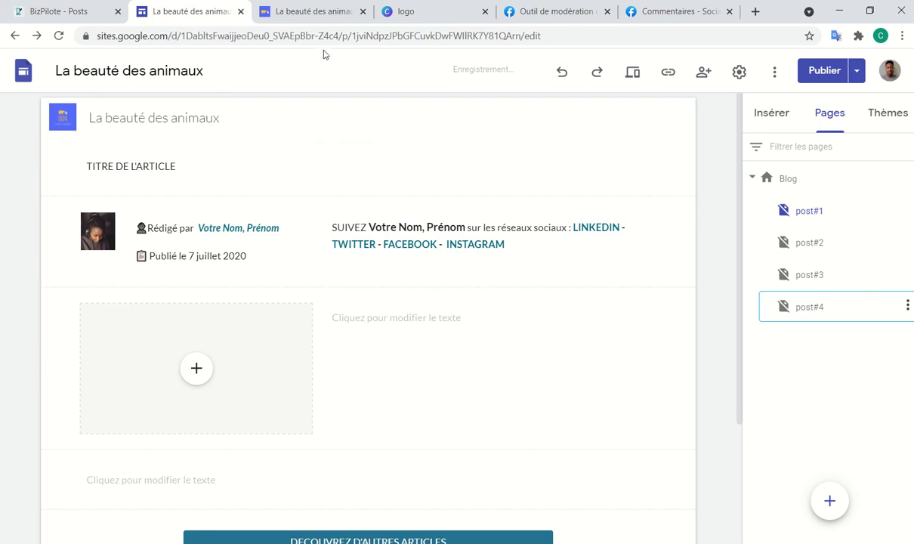
- Reload the published post#1 page and check the Blog navigation menu for post#4
{"action": "left_click", "coordinate": [306, 12]}
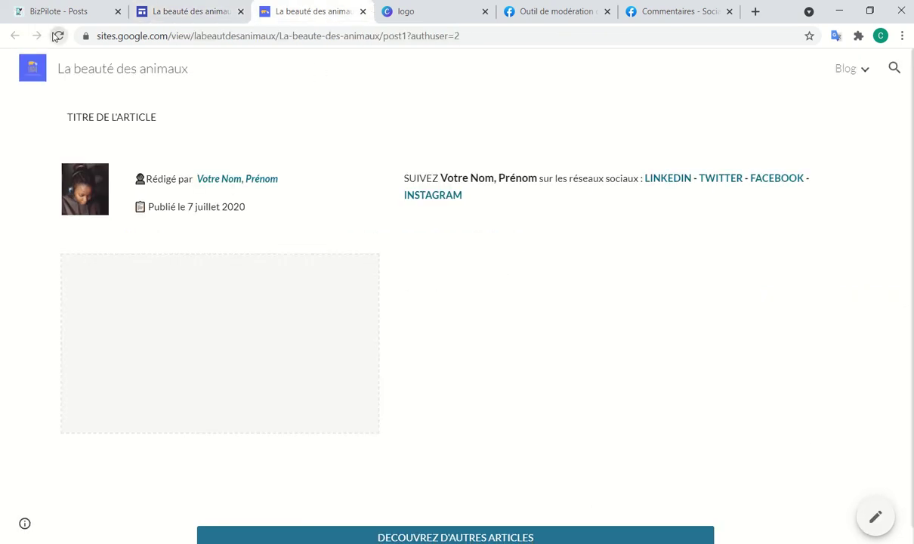
{"action": "left_click", "coordinate": [59, 35]}
{"action": "mouse_move", "coordinate": [854, 89]}
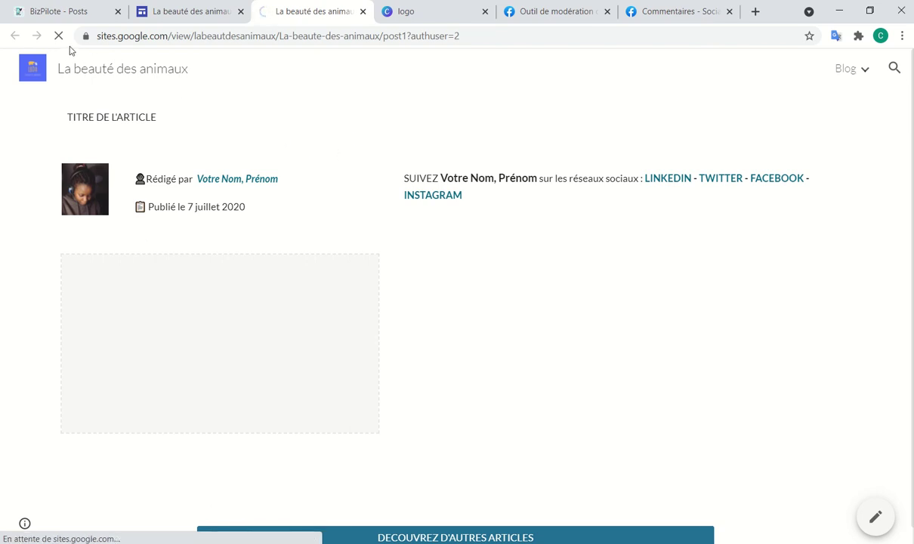
{"action": "left_click", "coordinate": [499, 37]}
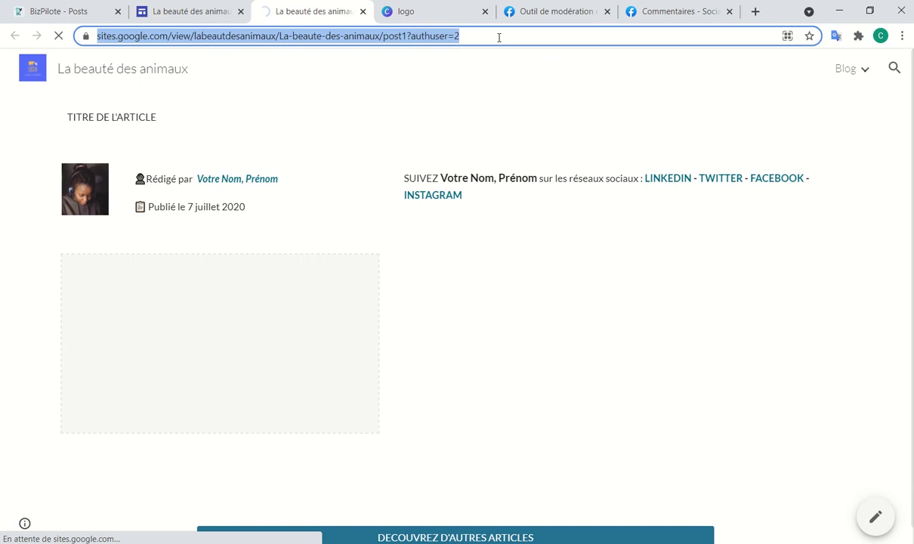
{"action": "left_click", "coordinate": [510, 94]}
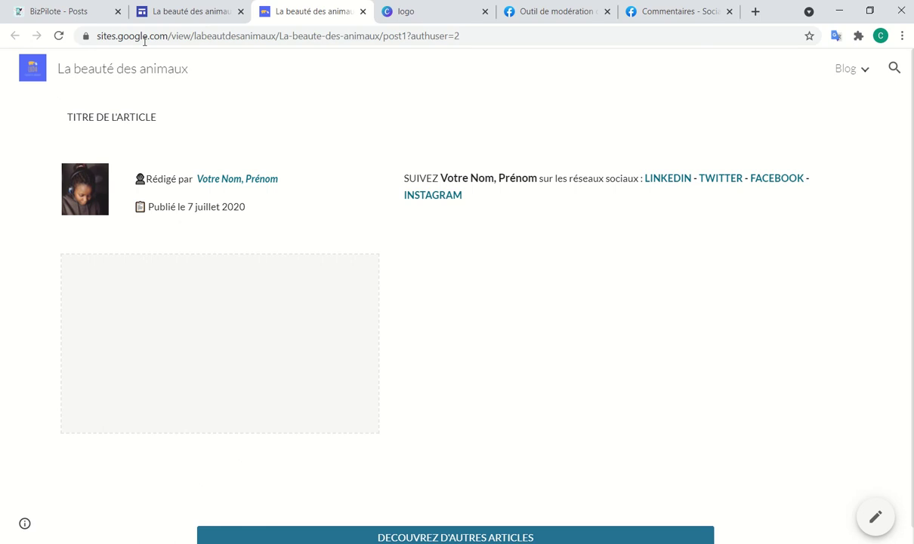
{"action": "left_click", "coordinate": [59, 35]}
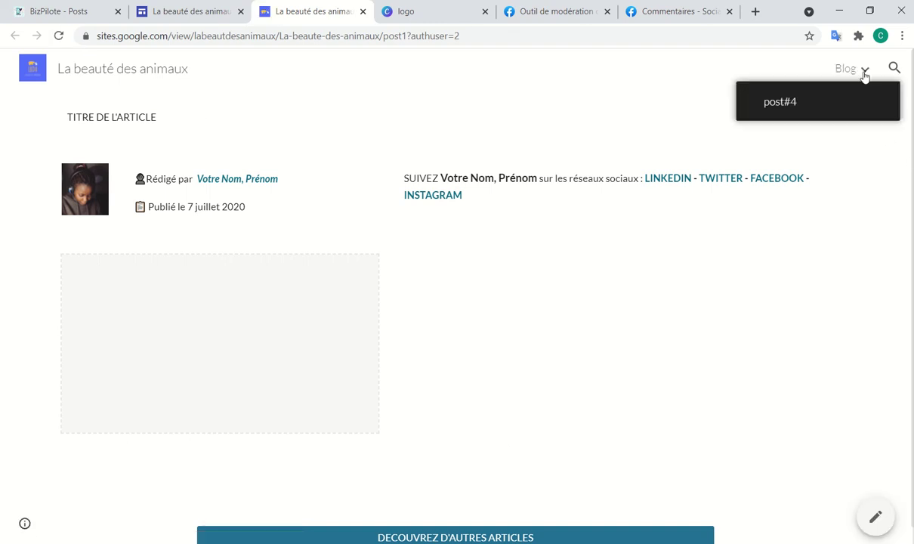
- Go back to the site editor, review the post#4 navigation visibility change and publish it
{"action": "left_click", "coordinate": [37, 10]}
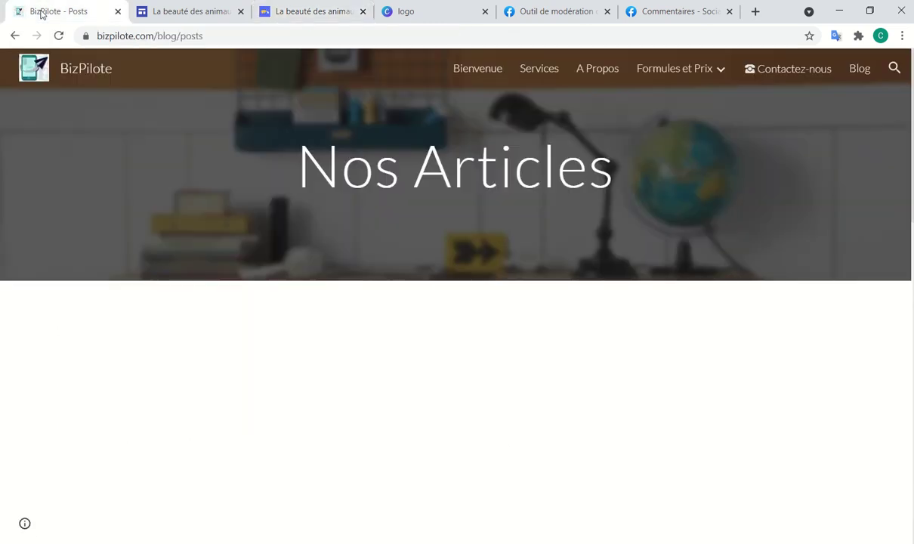
{"action": "left_click", "coordinate": [193, 15]}
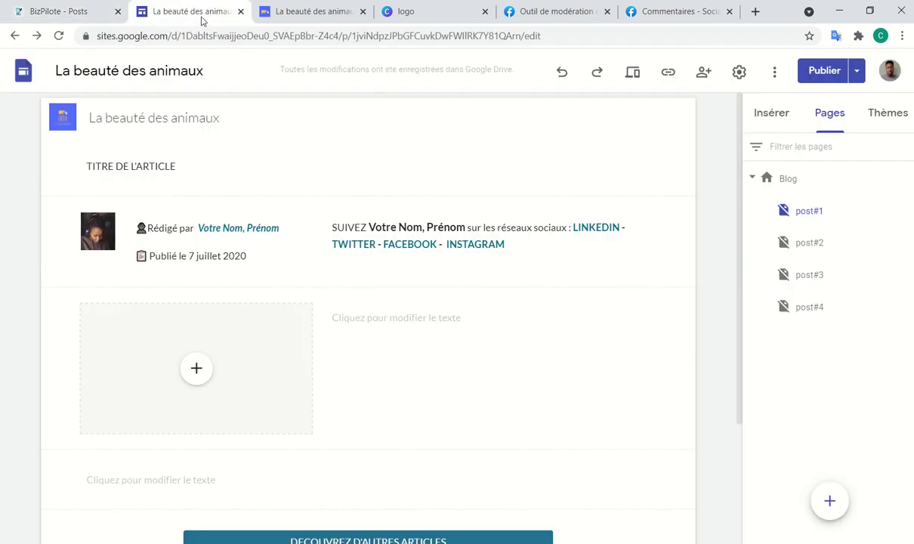
{"action": "left_click", "coordinate": [818, 76]}
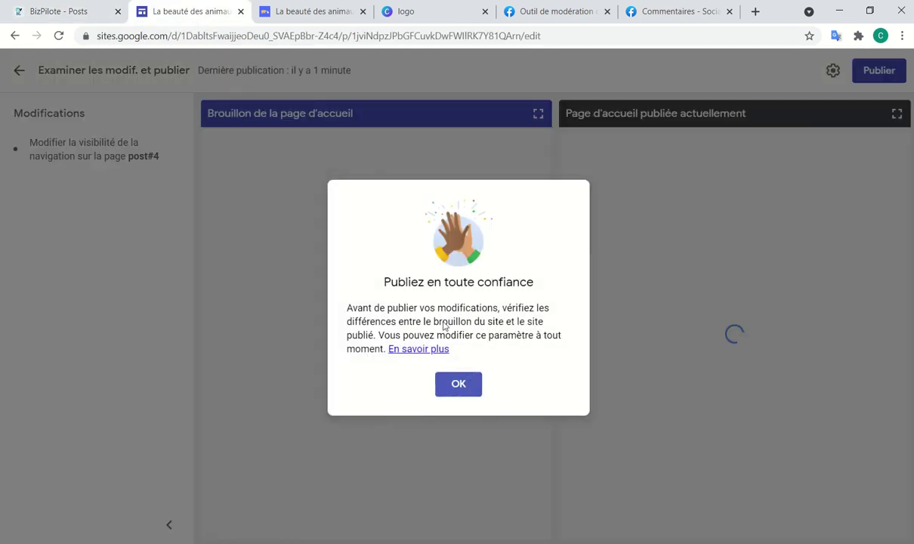
{"action": "left_click", "coordinate": [463, 394]}
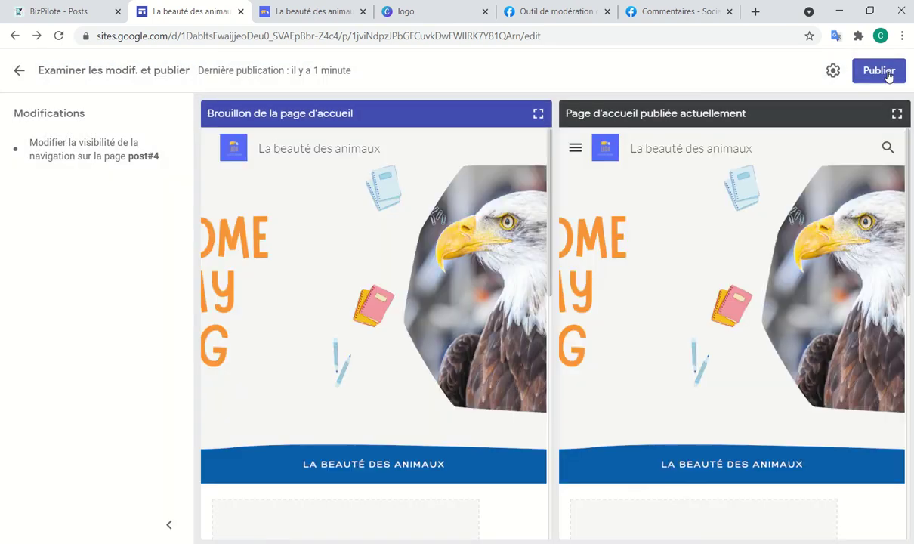
{"action": "left_click", "coordinate": [883, 74]}
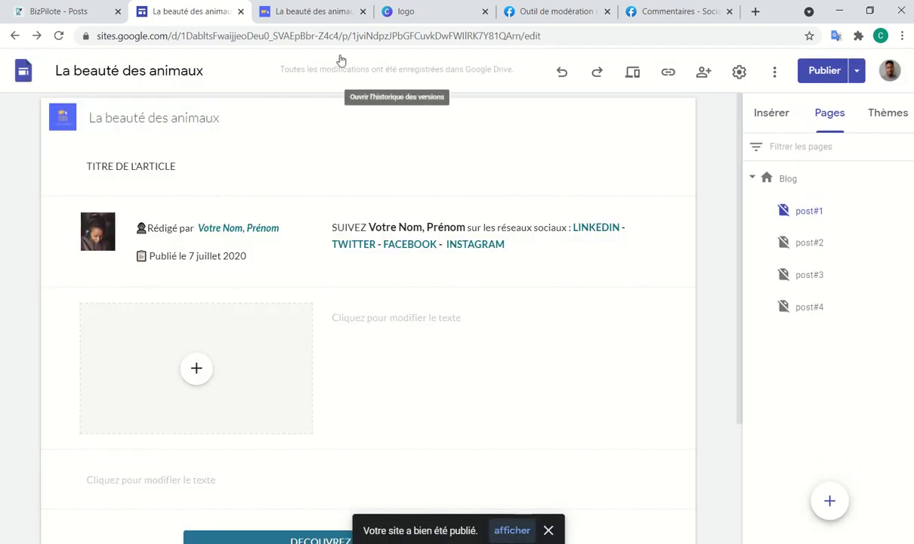
- Reload the published post#1 page and examine its header and article layout
{"action": "left_click", "coordinate": [277, 17]}
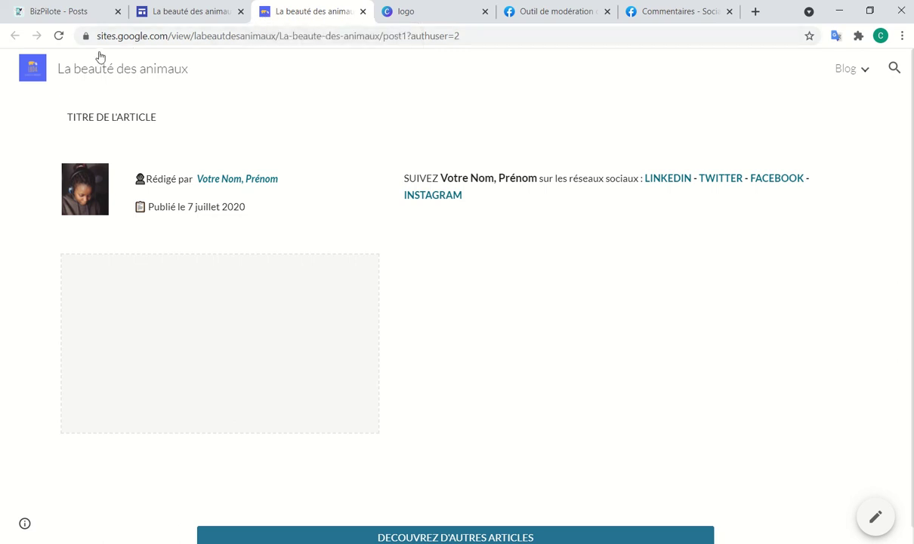
{"action": "left_click", "coordinate": [59, 36]}
{"action": "scroll", "coordinate": [506, 326], "scroll_direction": "down", "scroll_amount": 1}
{"action": "scroll", "coordinate": [521, 310], "scroll_direction": "up", "scroll_amount": 1}
{"action": "scroll", "coordinate": [555, 283], "scroll_direction": "down", "scroll_amount": 1}
{"action": "scroll", "coordinate": [555, 283], "scroll_direction": "up", "scroll_amount": 1}
{"action": "scroll", "coordinate": [359, 517], "scroll_direction": "down", "scroll_amount": 1}
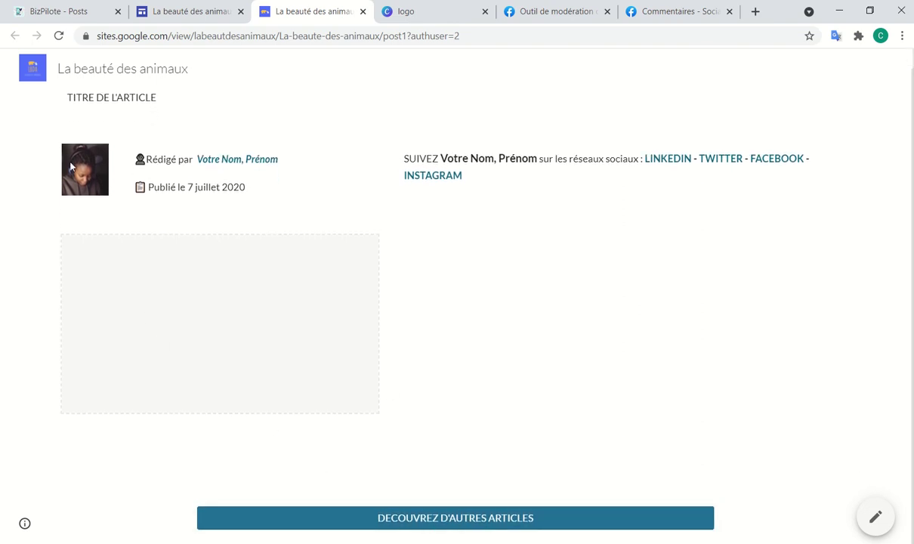
- Open the published blog's home page and look through its article previews and En savoir plus links
{"action": "left_click", "coordinate": [32, 74]}
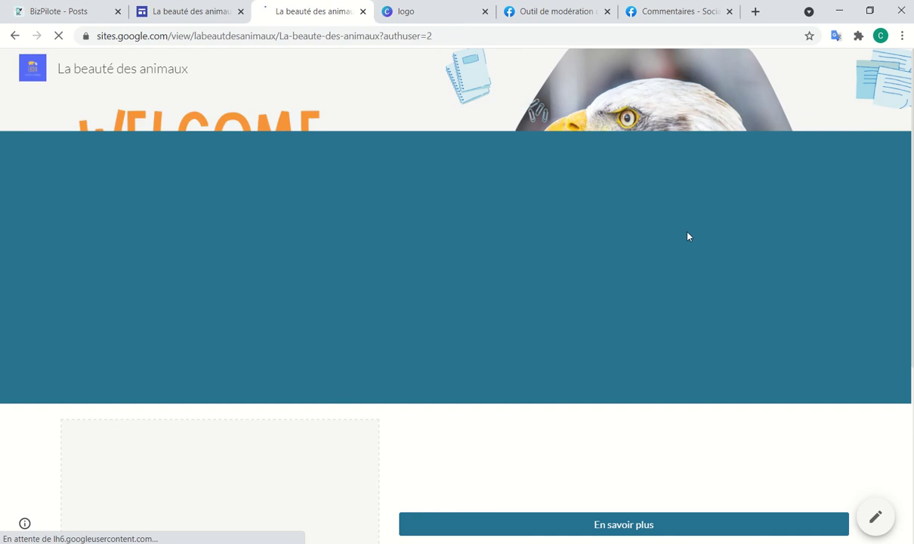
{"action": "scroll", "coordinate": [821, 245], "scroll_direction": "down", "scroll_amount": 1}
{"action": "scroll", "coordinate": [821, 246], "scroll_direction": "down", "scroll_amount": 3}
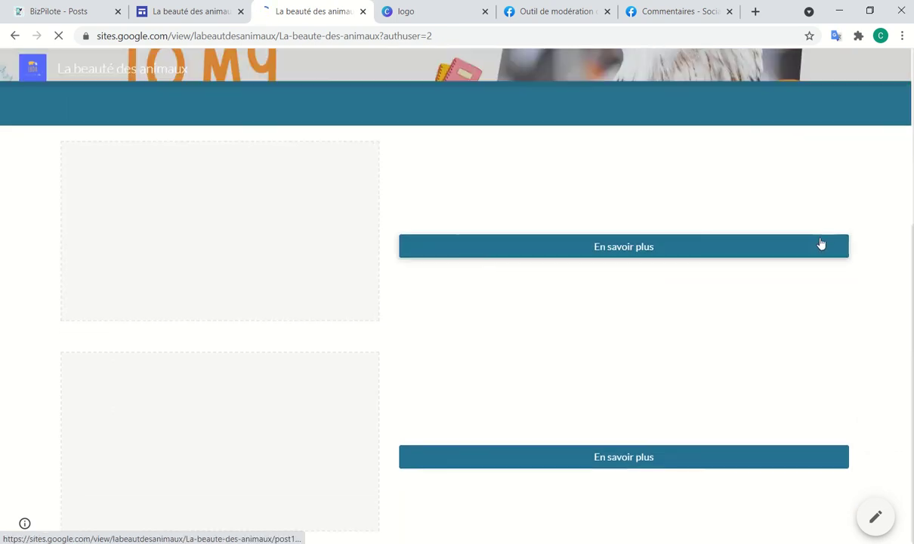
- Compare the published blog's home page address with the BizPilote posts page, then return to the site editor
{"action": "scroll", "coordinate": [816, 237], "scroll_direction": "up", "scroll_amount": 4}
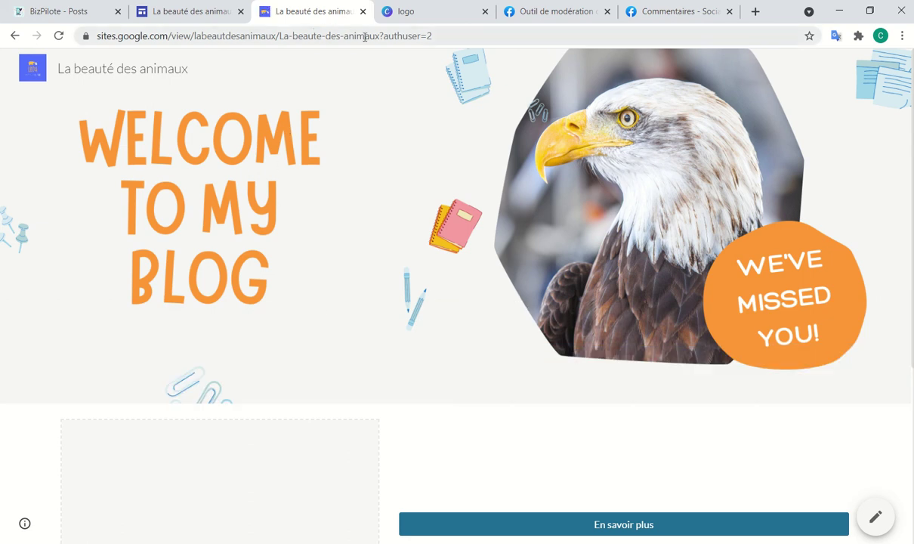
{"action": "left_click", "coordinate": [58, 11]}
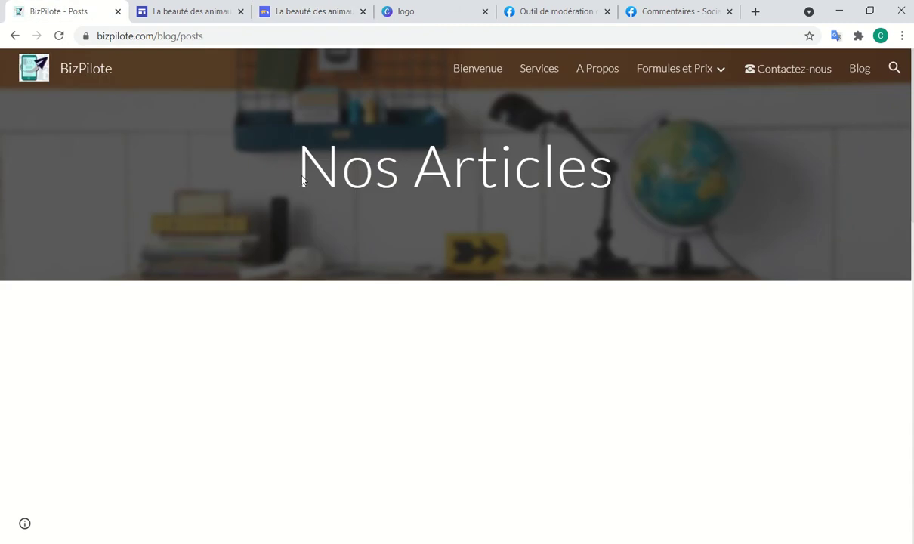
{"action": "left_click", "coordinate": [179, 13]}
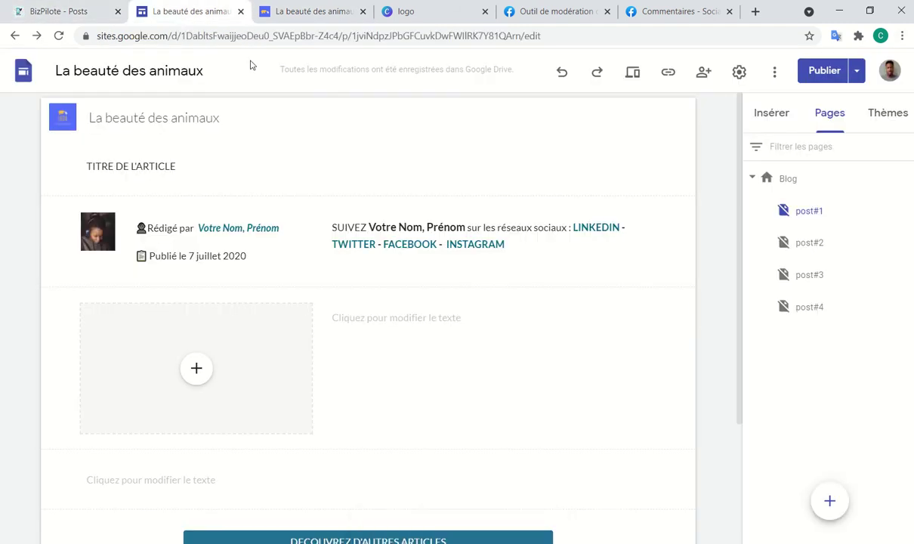
- Open the Blog page's properties and check its custom path against the published site's address
{"action": "left_click", "coordinate": [869, 178]}
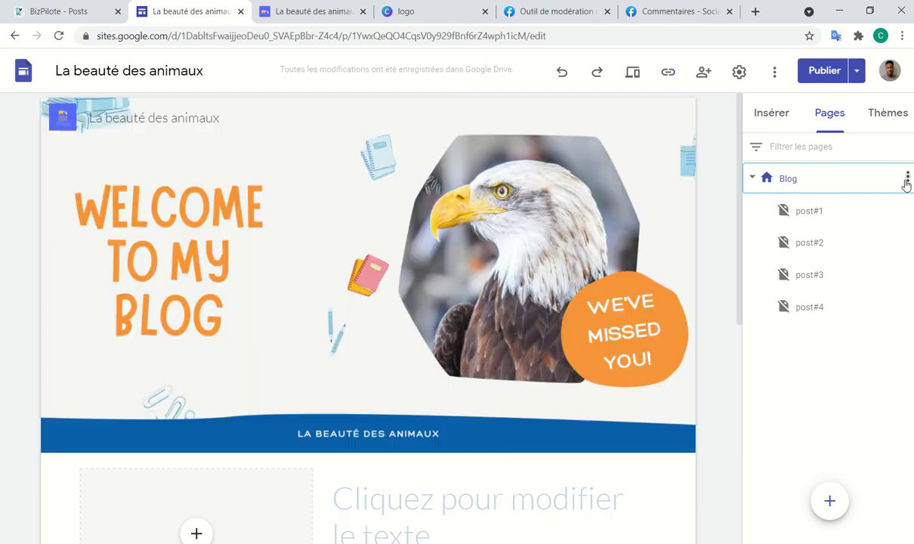
{"action": "left_click", "coordinate": [907, 180]}
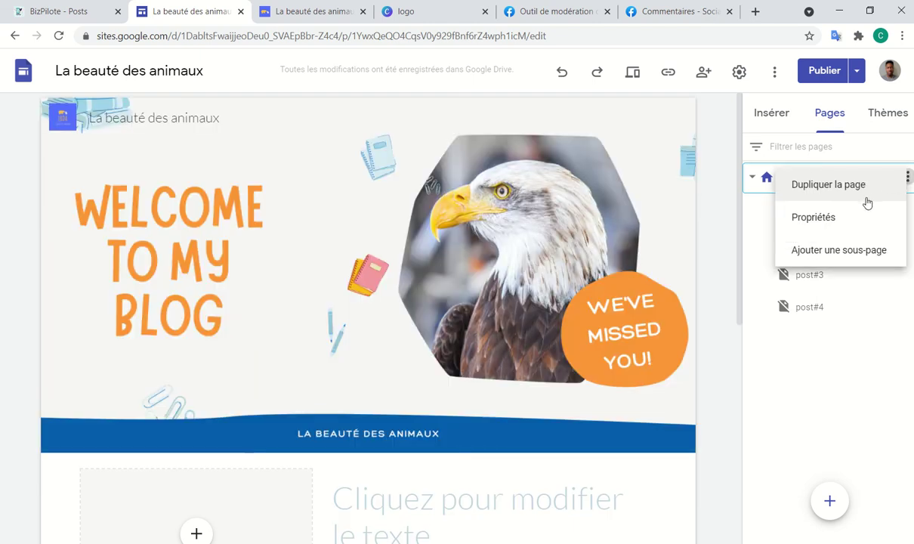
{"action": "left_click", "coordinate": [818, 228]}
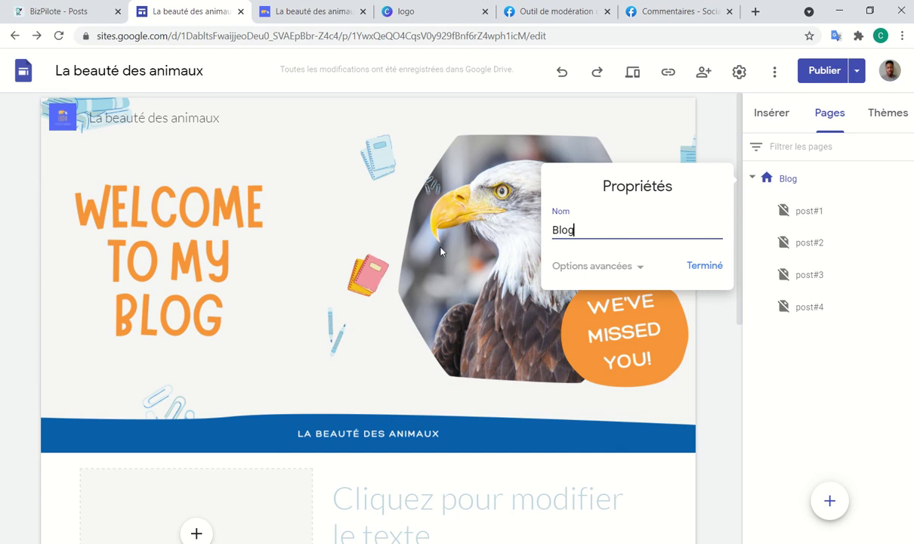
{"action": "left_click", "coordinate": [277, 13]}
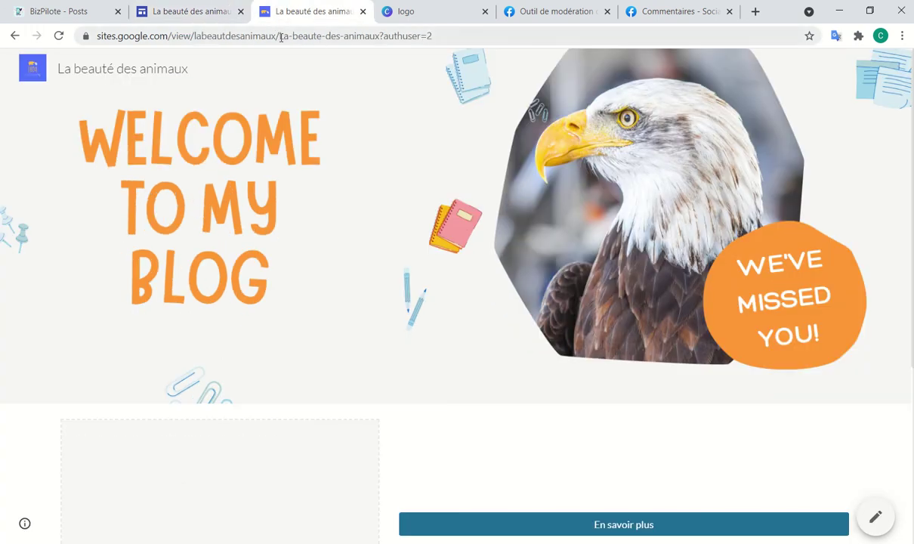
{"action": "left_click", "coordinate": [62, 8]}
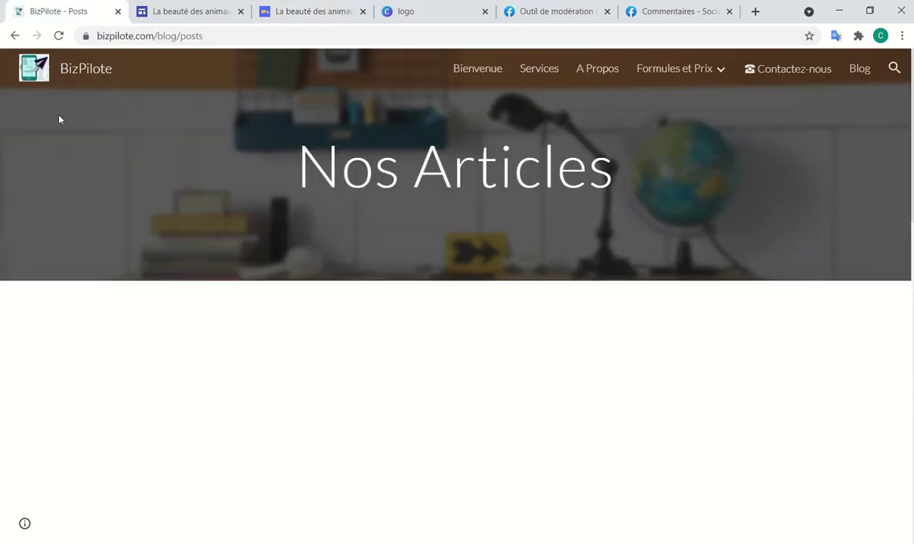
{"action": "left_click", "coordinate": [207, 9]}
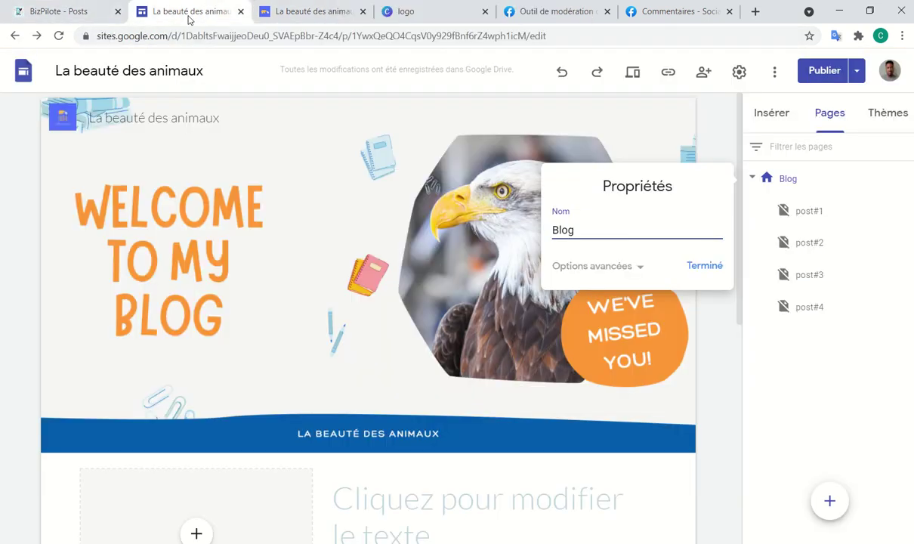
{"action": "left_click", "coordinate": [616, 267]}
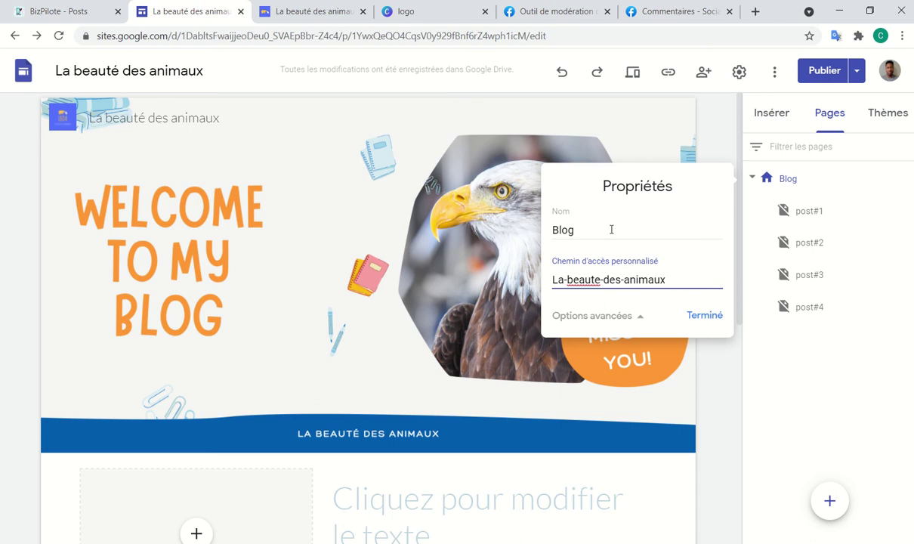
{"action": "left_click", "coordinate": [705, 318]}
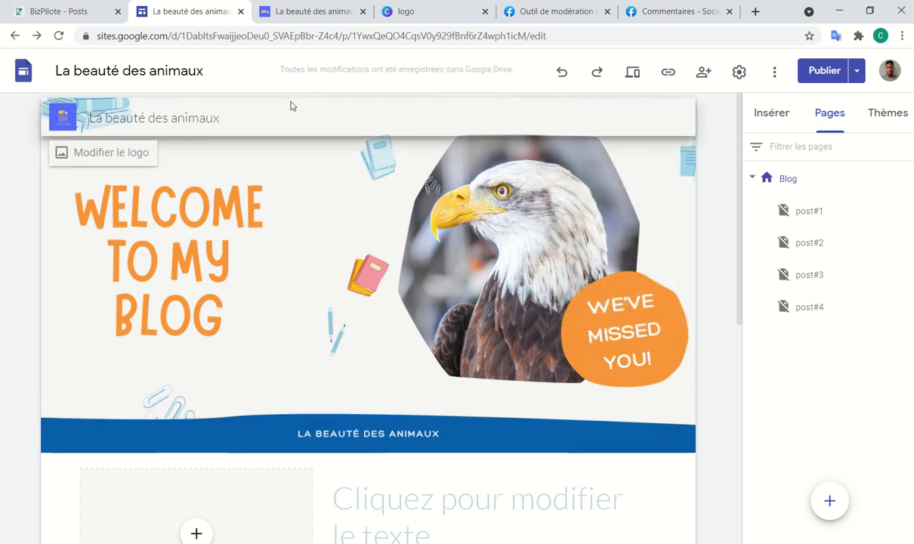
- Look through the published blog's home page, from its banner to the article previews and En savoir plus links
{"action": "left_click", "coordinate": [309, 18]}
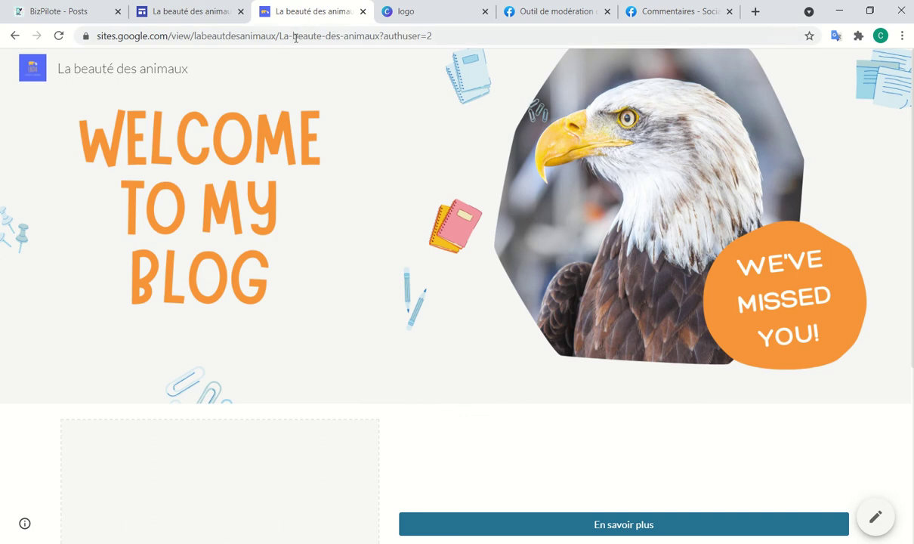
{"action": "scroll", "coordinate": [475, 271], "scroll_direction": "down", "scroll_amount": 4}
{"action": "scroll", "coordinate": [475, 271], "scroll_direction": "up", "scroll_amount": 4}
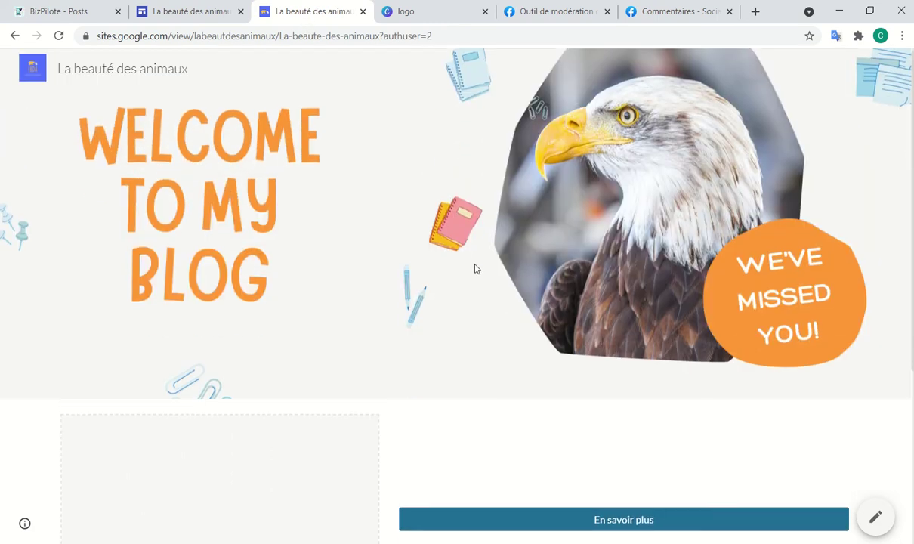
{"action": "scroll", "coordinate": [475, 268], "scroll_direction": "down", "scroll_amount": 3}
{"action": "scroll", "coordinate": [475, 267], "scroll_direction": "up", "scroll_amount": 1}
{"action": "scroll", "coordinate": [475, 266], "scroll_direction": "up", "scroll_amount": 2}
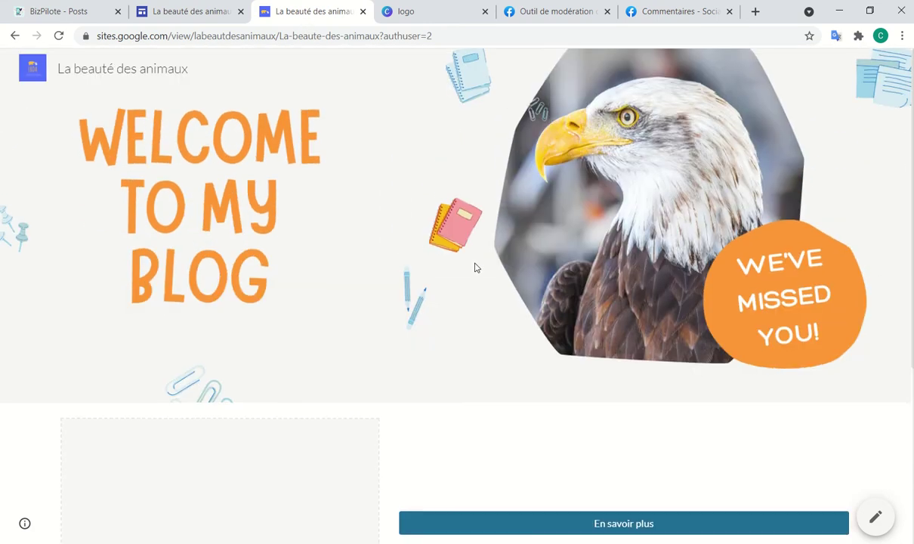
{"action": "scroll", "coordinate": [475, 266], "scroll_direction": "down", "scroll_amount": 3}
{"action": "scroll", "coordinate": [237, 311], "scroll_direction": "down", "scroll_amount": 1}
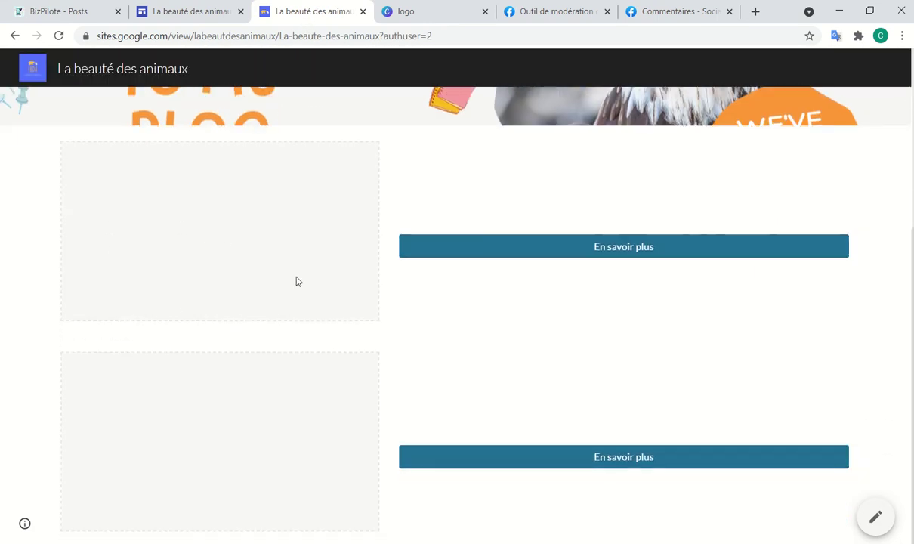
{"action": "scroll", "coordinate": [386, 303], "scroll_direction": "up", "scroll_amount": 3}
{"action": "scroll", "coordinate": [529, 317], "scroll_direction": "down", "scroll_amount": 2}
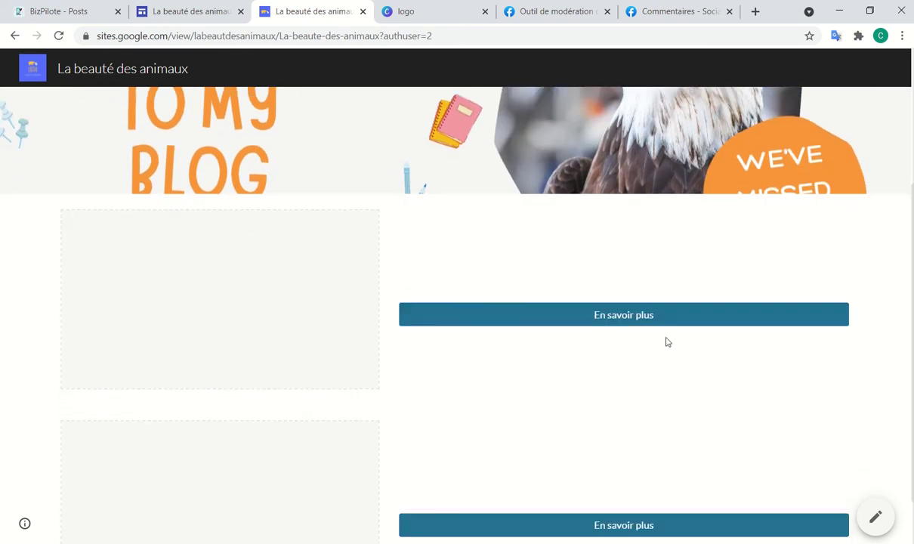
- Open post1 from the first En savoir plus link and reload it with ?authuser=2 removed from its address
{"action": "left_click", "coordinate": [617, 323]}
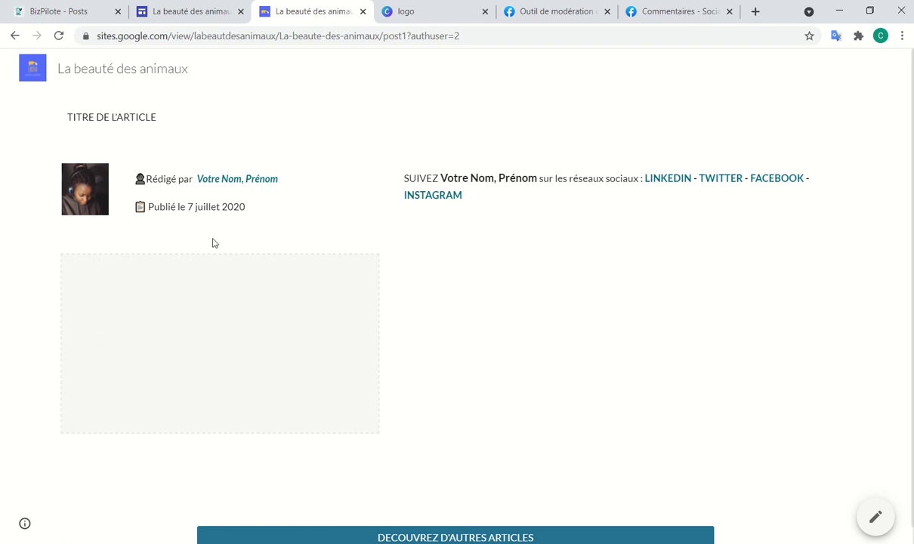
{"action": "left_click", "coordinate": [451, 36]}
{"action": "left_click", "coordinate": [460, 39]}
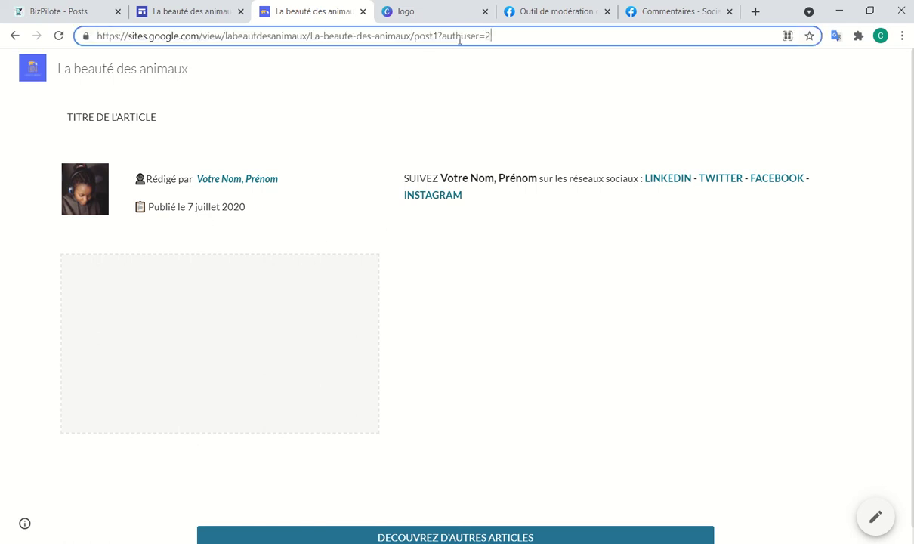
{"action": "left_click_drag", "start_coordinate": [439, 36], "coordinate": [569, 31]}
{"action": "key", "text": "BackSpace"}
{"action": "left_click", "coordinate": [474, 20]}
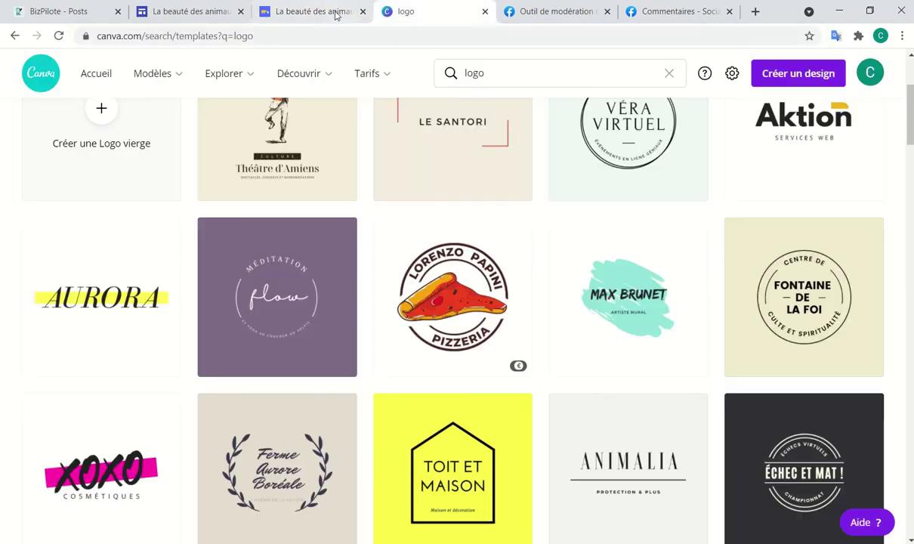
{"action": "left_click", "coordinate": [313, 13]}
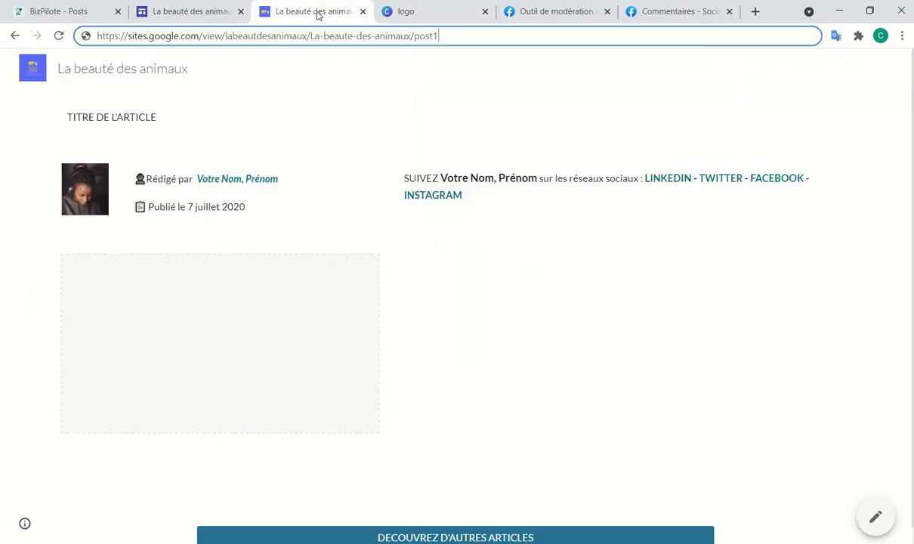
{"action": "left_click_drag", "start_coordinate": [474, 40], "coordinate": [43, 24]}
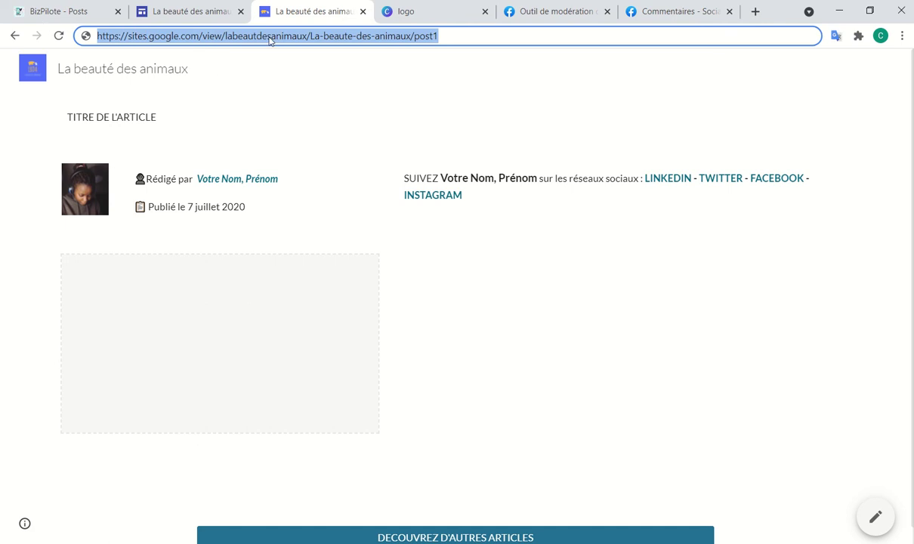
{"action": "left_click", "coordinate": [217, 37]}
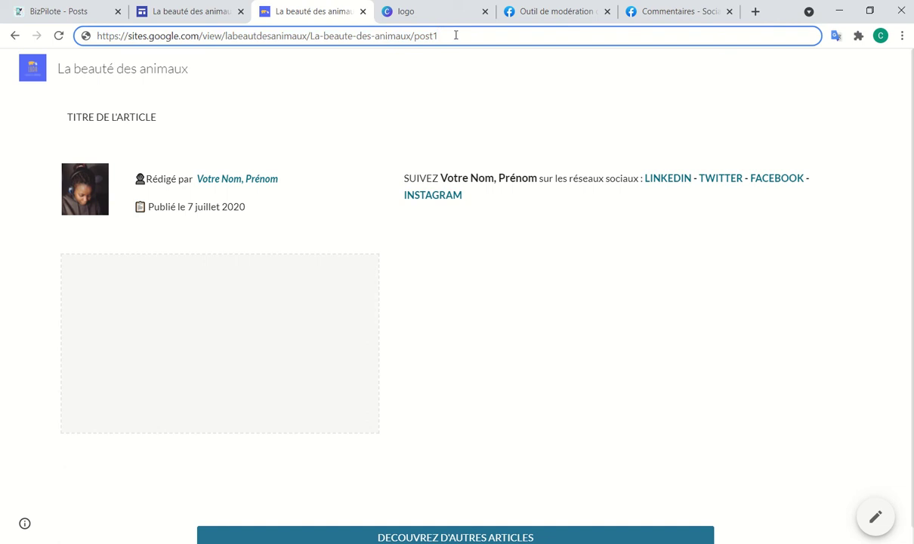
{"action": "key", "text": "Return"}
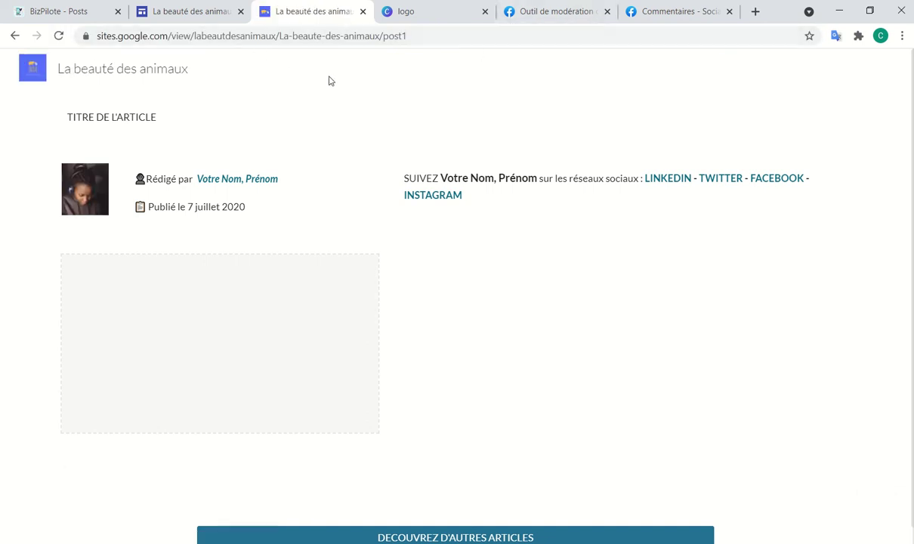
- Copy the published post1 address and enter it as the URL à commenter in the Facebook Comments plugin code generator
{"action": "left_click_drag", "start_coordinate": [414, 35], "coordinate": [4, 47]}
{"action": "key", "text": "ctrl+c"}
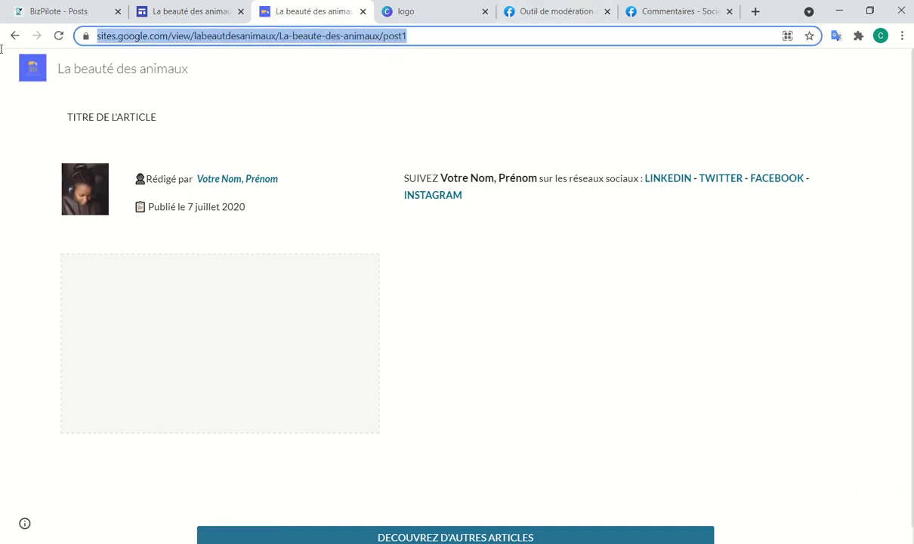
{"action": "left_click", "coordinate": [374, 90]}
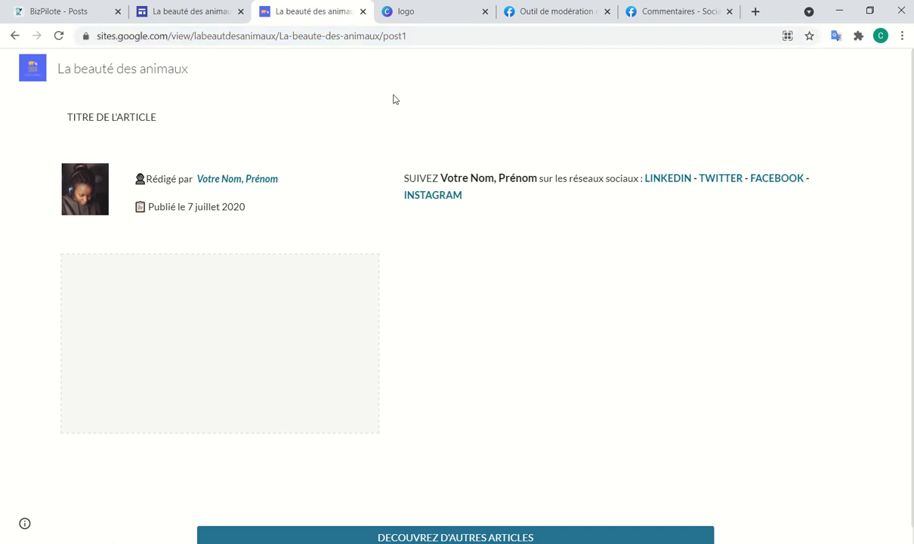
{"action": "left_click", "coordinate": [674, 10]}
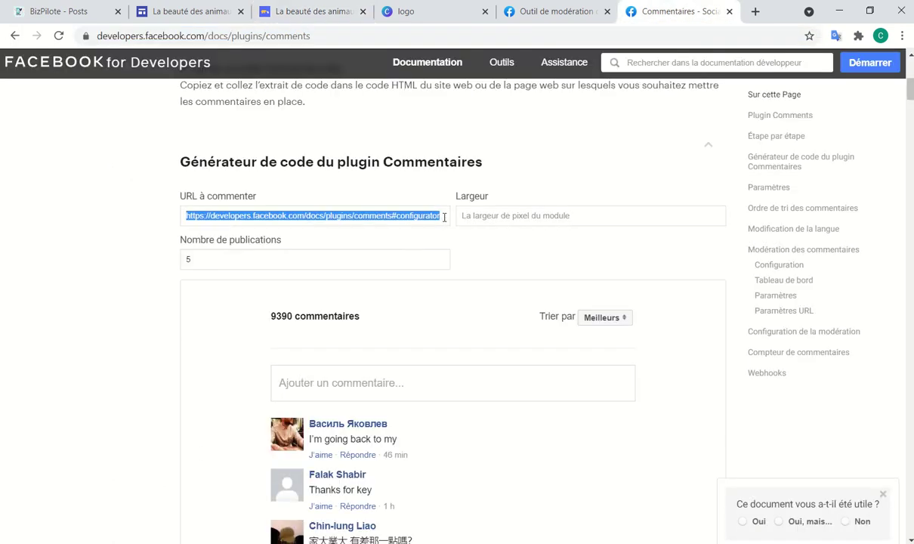
{"action": "key", "text": "BackSpace"}
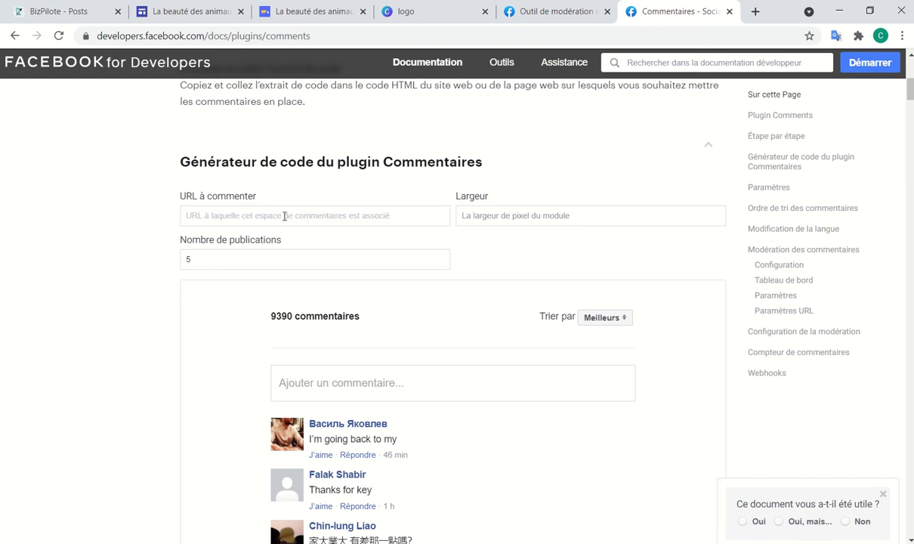
{"action": "key", "text": "ctrl+v"}
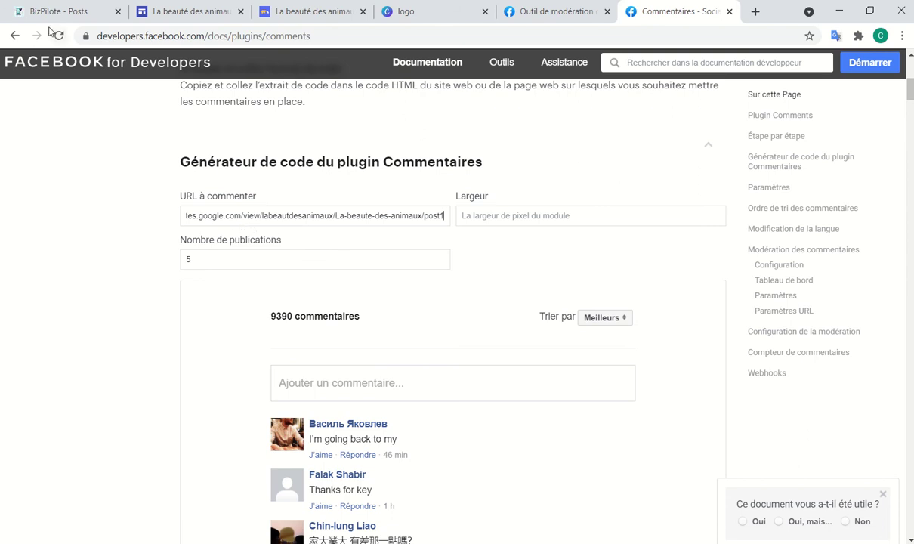
- Examine the custom domain in the BizPilote posts page address and compare it with the published post1 page
{"action": "left_click", "coordinate": [34, 9]}
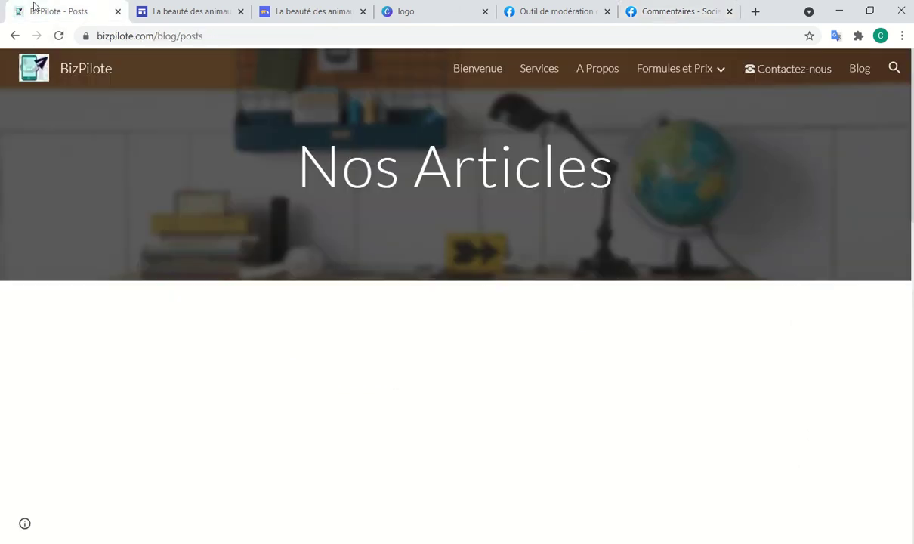
{"action": "double_click", "coordinate": [132, 37]}
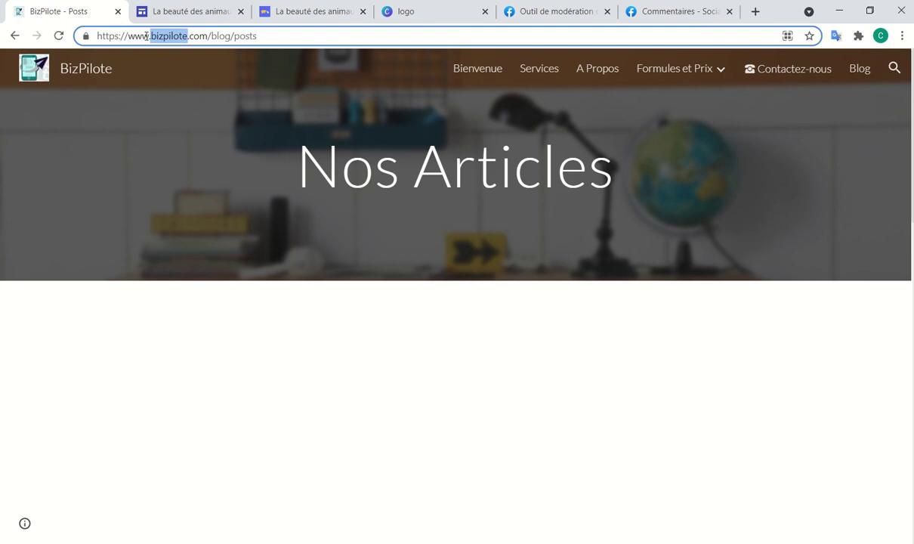
{"action": "left_click", "coordinate": [103, 332]}
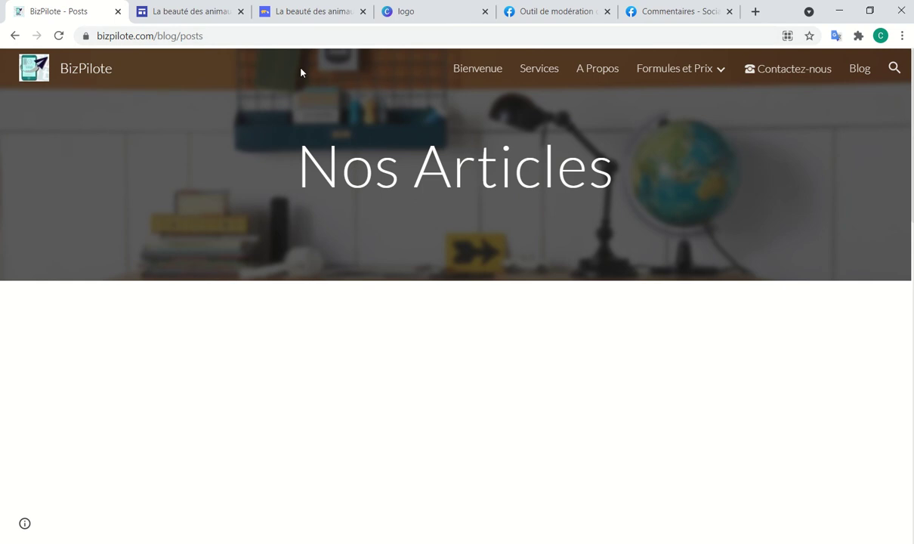
{"action": "left_click", "coordinate": [300, 12]}
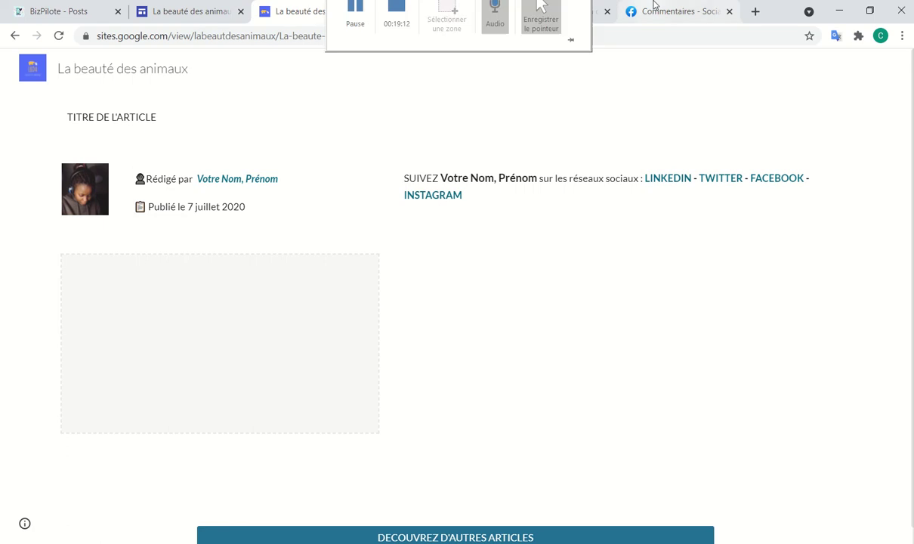
- Return to the Facebook Comments plugin code generator and review the comment box preview for the post1 address
{"action": "left_click", "coordinate": [676, 11]}
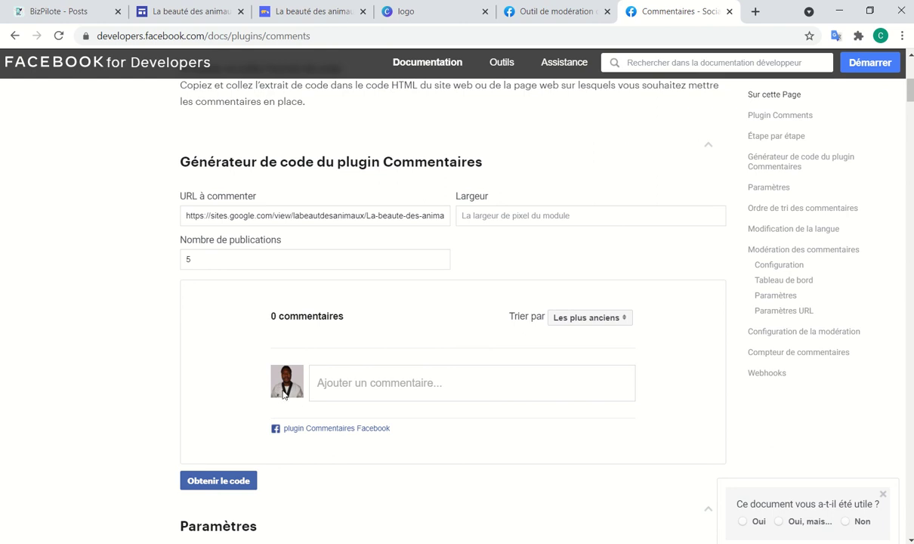
{"action": "scroll", "coordinate": [285, 389], "scroll_direction": "up", "scroll_amount": 1}
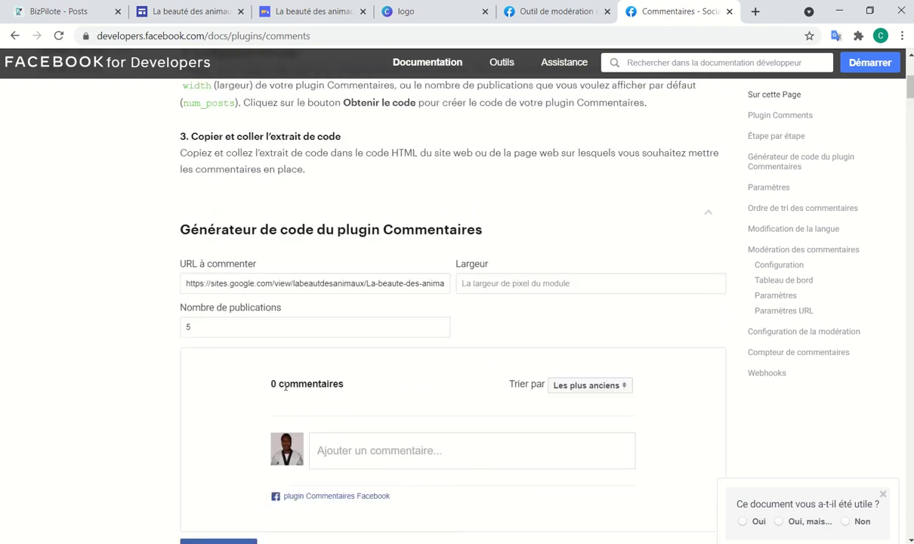
{"action": "scroll", "coordinate": [285, 394], "scroll_direction": "down", "scroll_amount": 2}
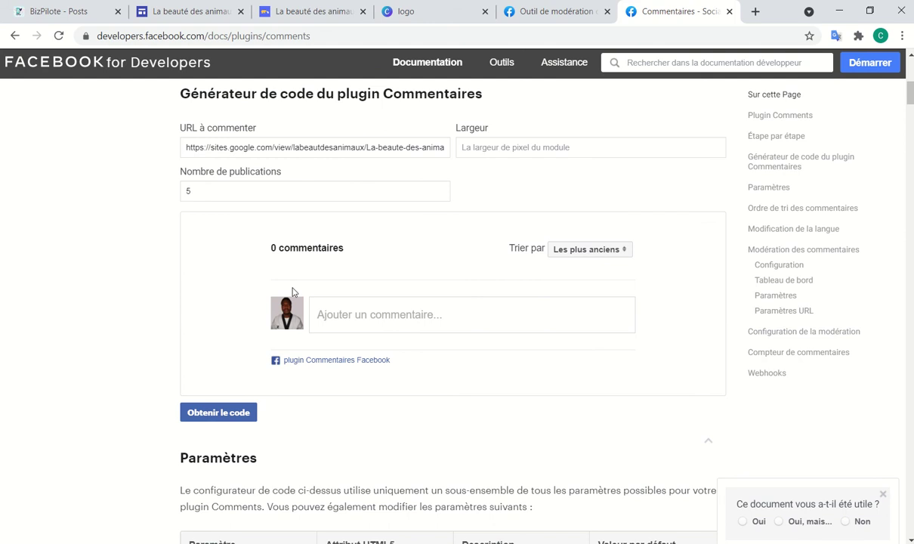
- Generate the Comments plugin code for the published post1 address
{"action": "scroll", "coordinate": [278, 314], "scroll_direction": "up", "scroll_amount": 1}
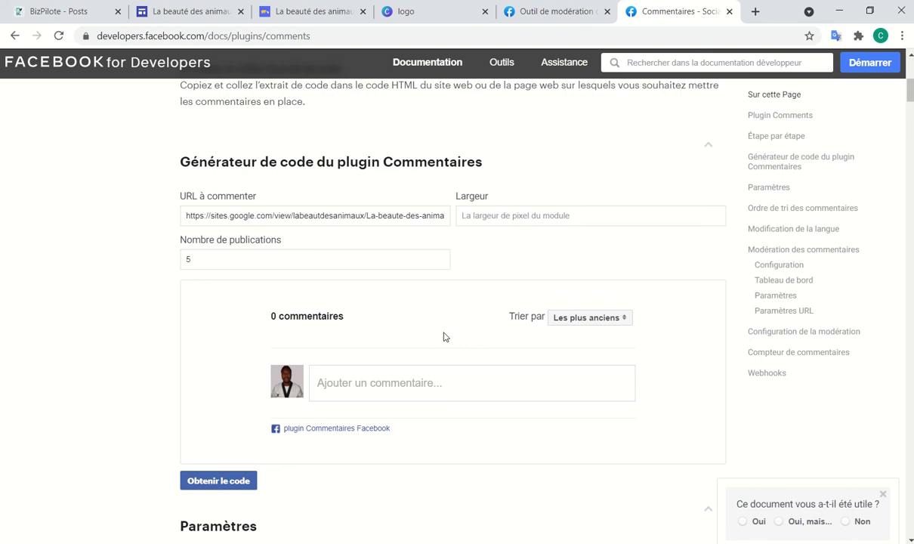
{"action": "scroll", "coordinate": [464, 336], "scroll_direction": "down", "scroll_amount": 1}
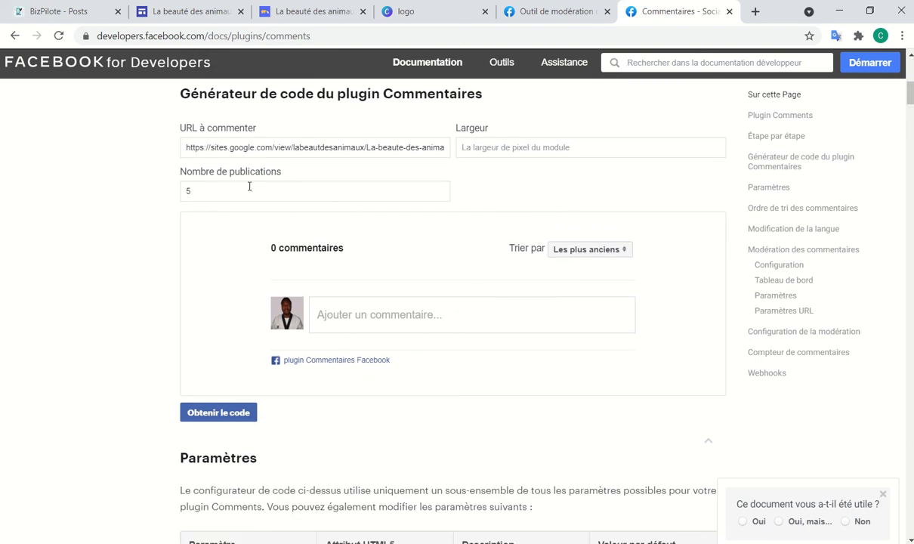
{"action": "scroll", "coordinate": [267, 291], "scroll_direction": "down", "scroll_amount": 1}
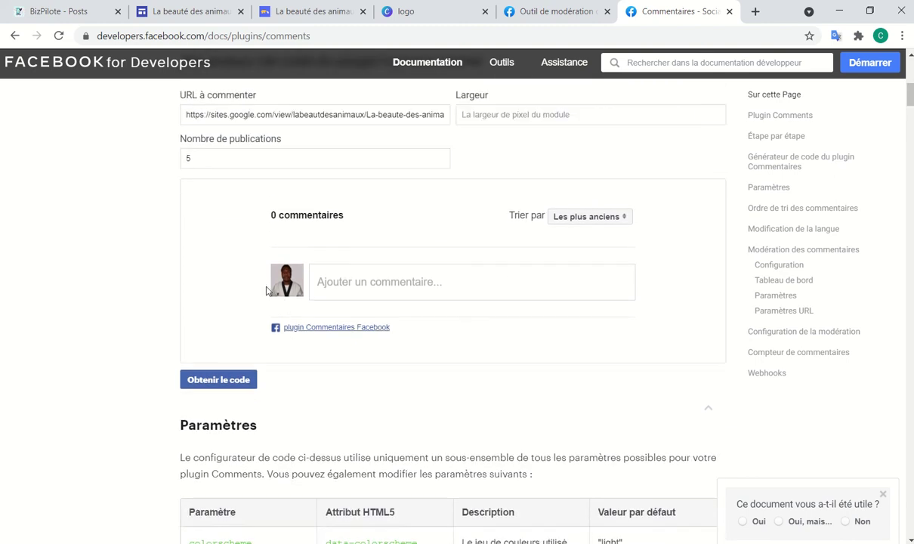
{"action": "scroll", "coordinate": [267, 290], "scroll_direction": "up", "scroll_amount": 1}
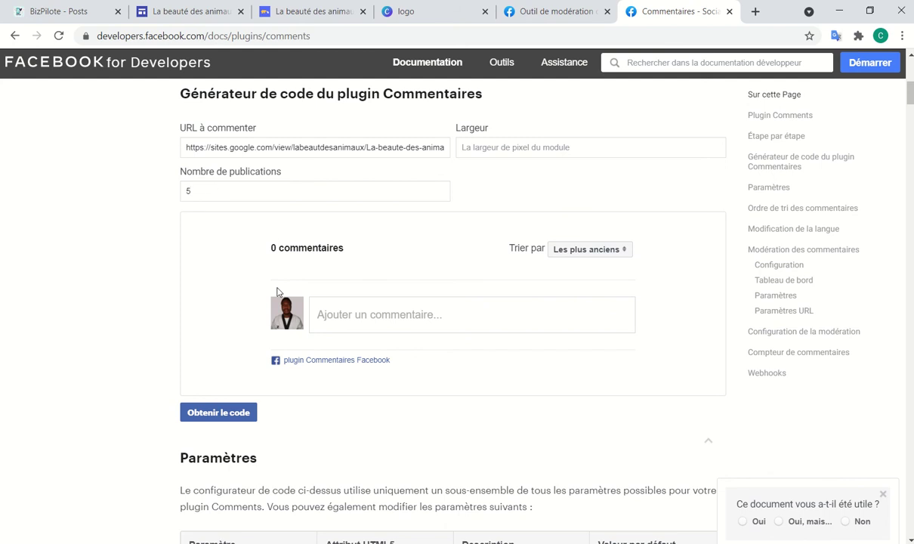
{"action": "scroll", "coordinate": [268, 257], "scroll_direction": "down", "scroll_amount": 1}
{"action": "scroll", "coordinate": [277, 291], "scroll_direction": "down", "scroll_amount": 1}
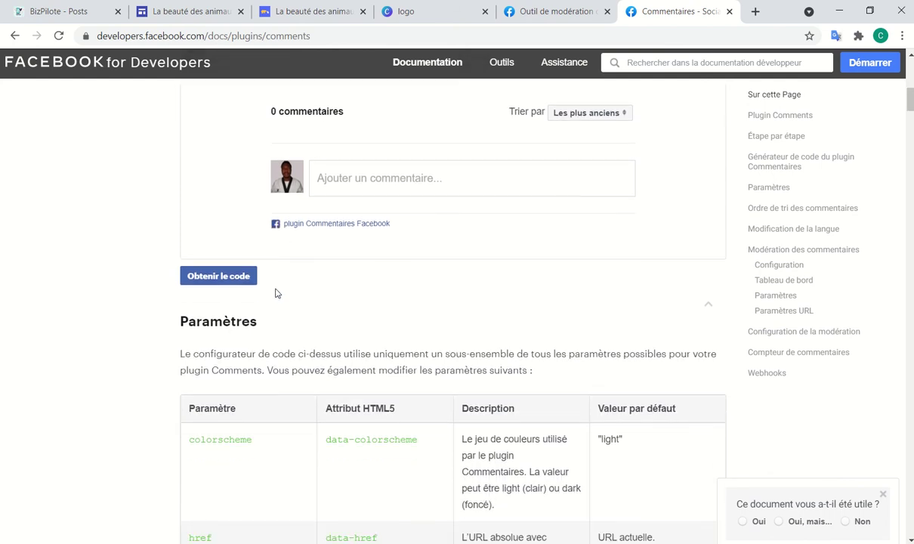
{"action": "left_click", "coordinate": [227, 277]}
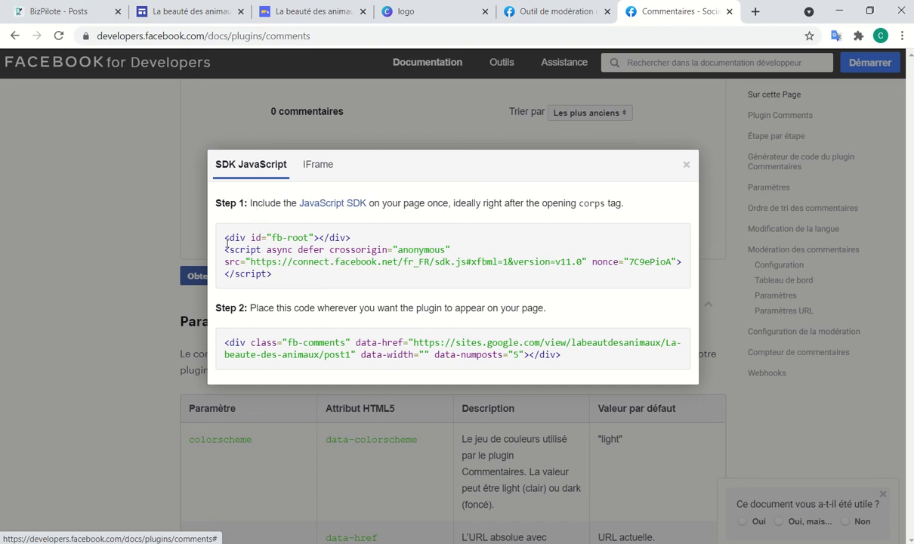
- Examine the generated Step 1 code and compare the SDK JavaScript and IFrame embedding options
{"action": "left_click_drag", "start_coordinate": [226, 239], "coordinate": [277, 280]}
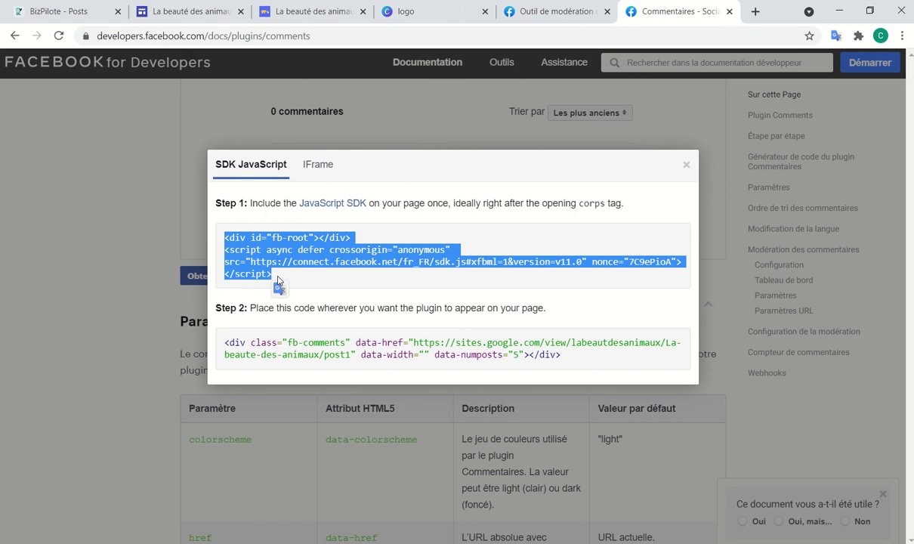
{"action": "left_click", "coordinate": [240, 312]}
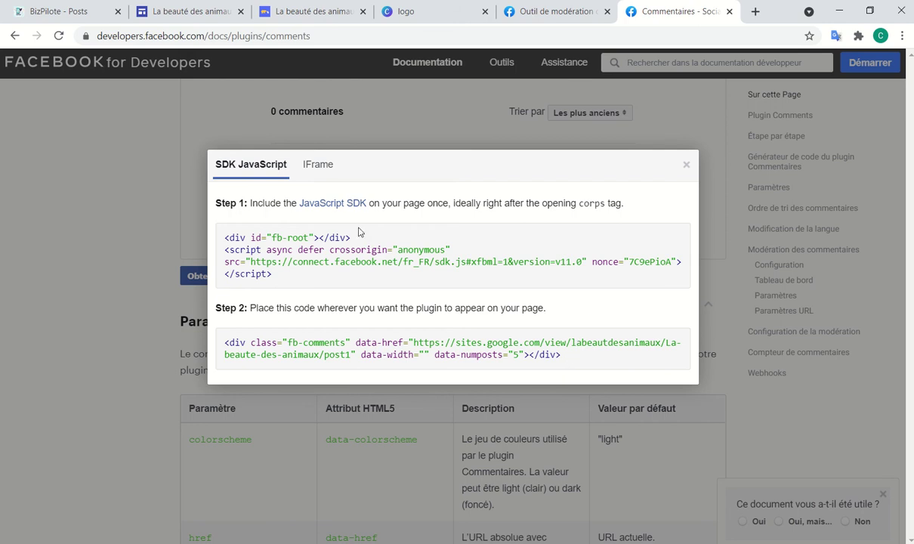
{"action": "left_click", "coordinate": [304, 162]}
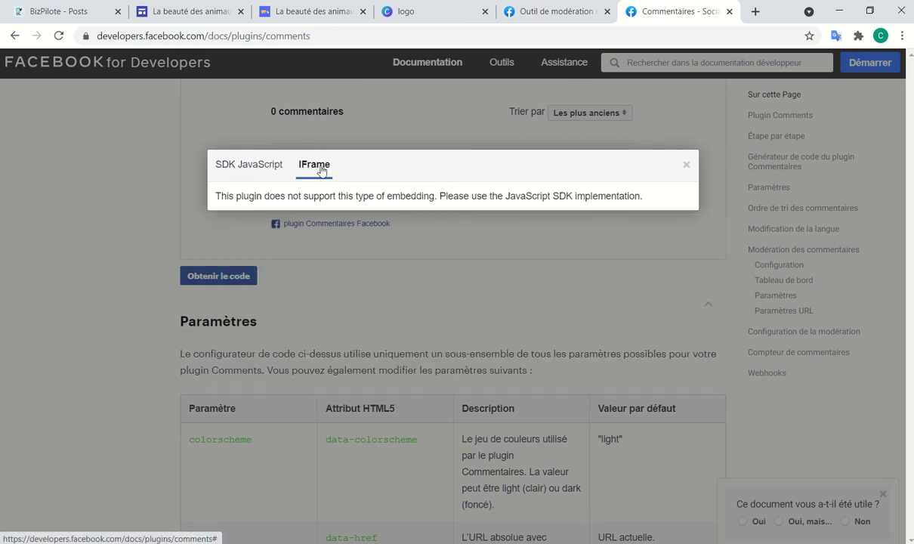
{"action": "left_click", "coordinate": [256, 172]}
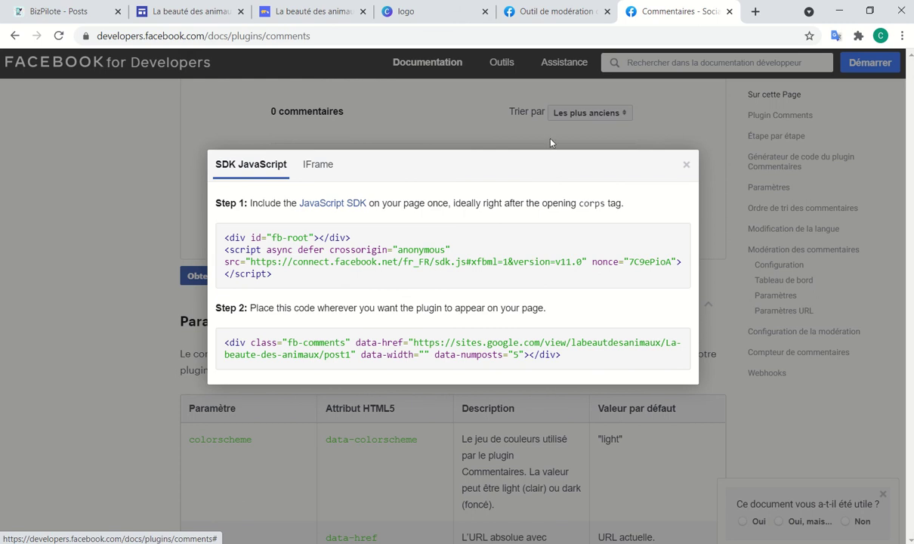
- Switch to the Google Sites editor, open the post#1 page and select the empty text box above the DECOUVREZ D'AUTRES ARTICLES button
{"action": "left_click", "coordinate": [166, 14]}
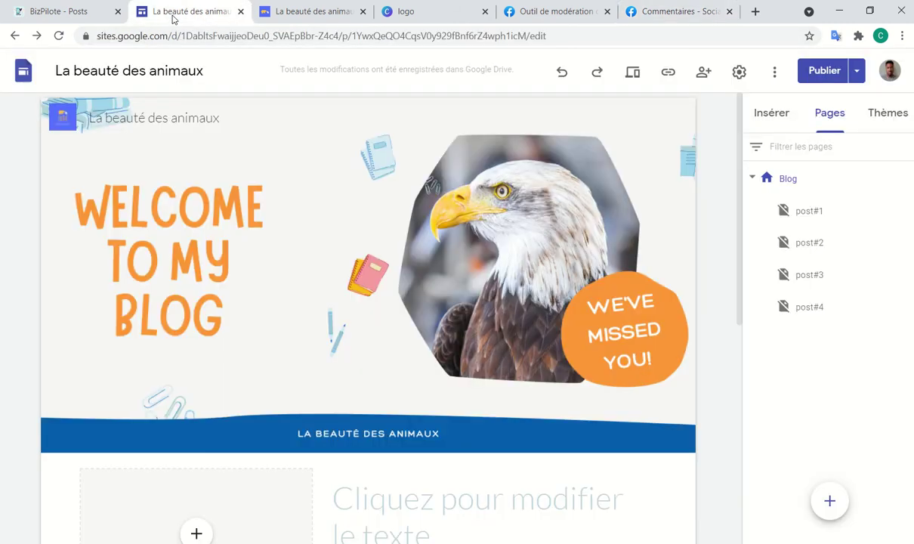
{"action": "scroll", "coordinate": [710, 338], "scroll_direction": "down", "scroll_amount": 3}
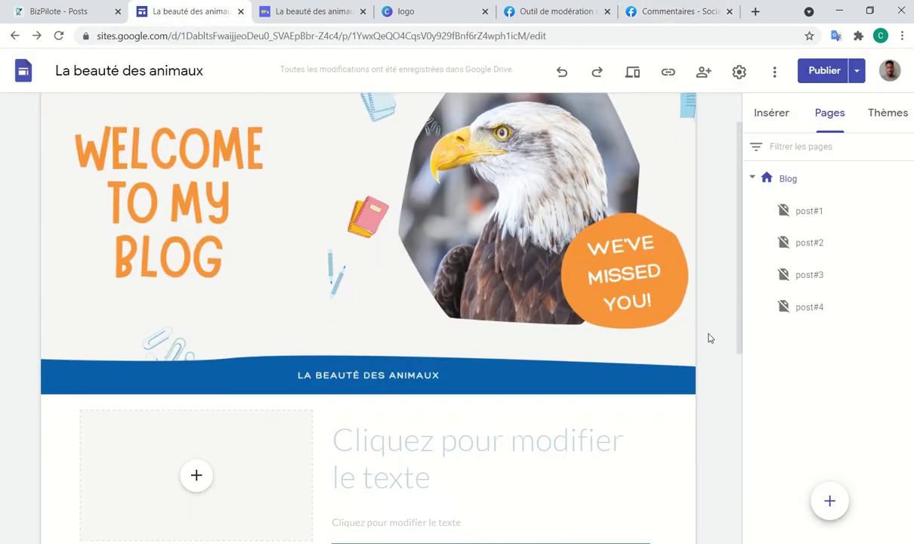
{"action": "scroll", "coordinate": [714, 337], "scroll_direction": "up", "scroll_amount": 2}
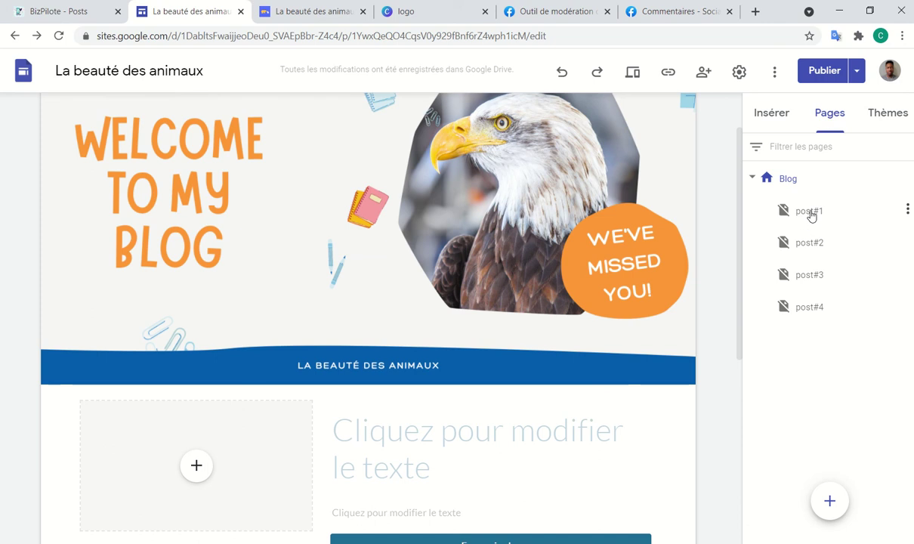
{"action": "left_click", "coordinate": [809, 213]}
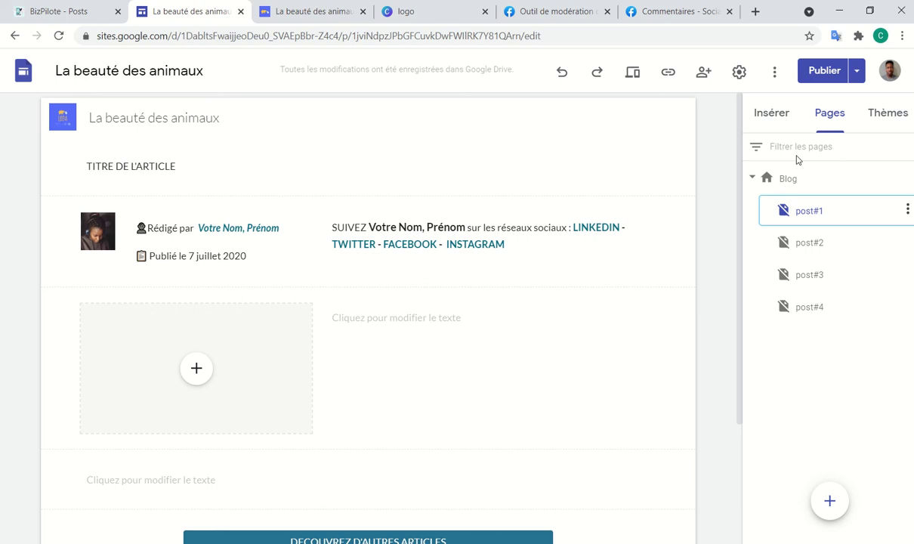
{"action": "scroll", "coordinate": [506, 491], "scroll_direction": "down", "scroll_amount": 2}
{"action": "scroll", "coordinate": [509, 489], "scroll_direction": "down", "scroll_amount": 1}
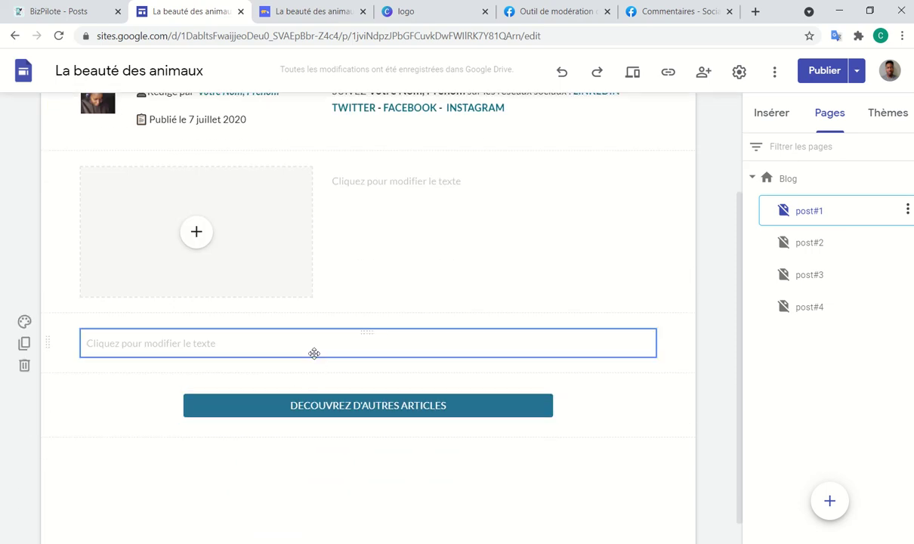
{"action": "left_click", "coordinate": [314, 353]}
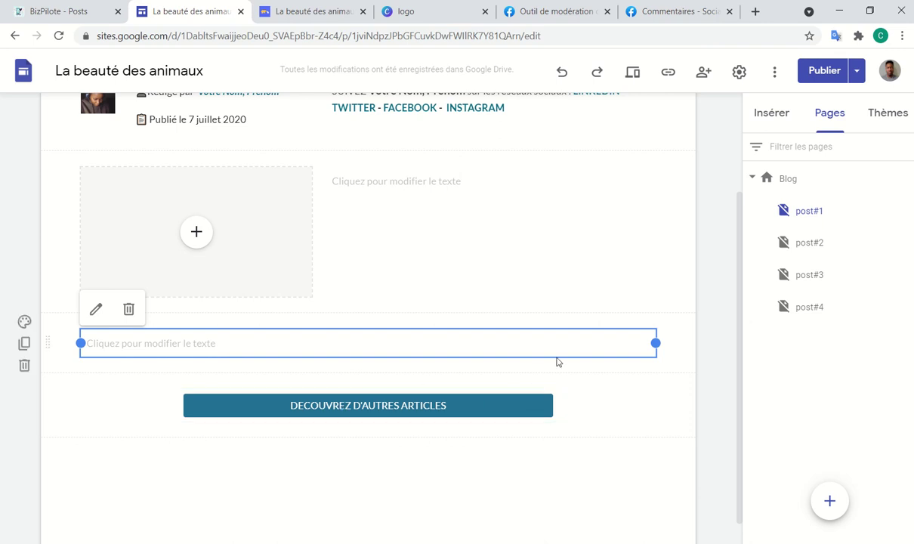
- Start a web embed on the post#1 page using HTML code instead of a URL
{"action": "left_click", "coordinate": [771, 113]}
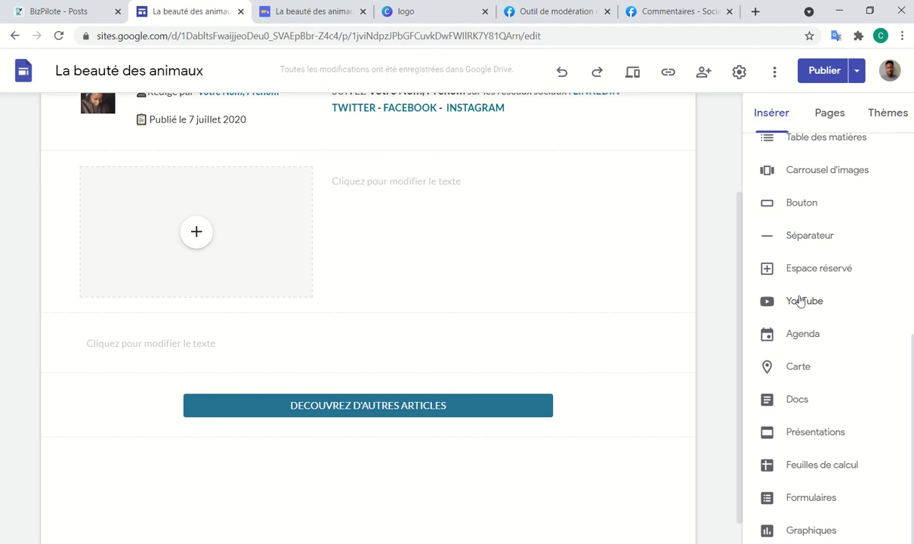
{"action": "scroll", "coordinate": [800, 301], "scroll_direction": "up", "scroll_amount": 5}
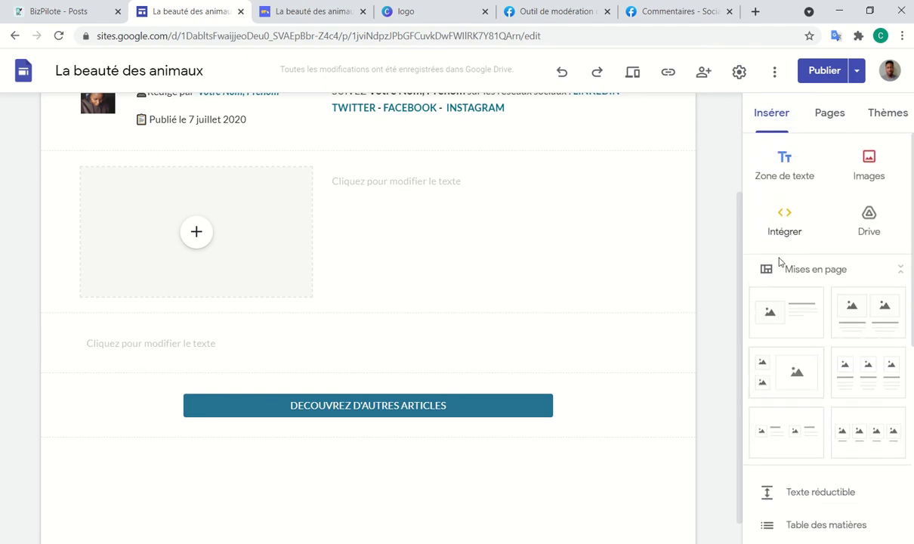
{"action": "left_click", "coordinate": [787, 219]}
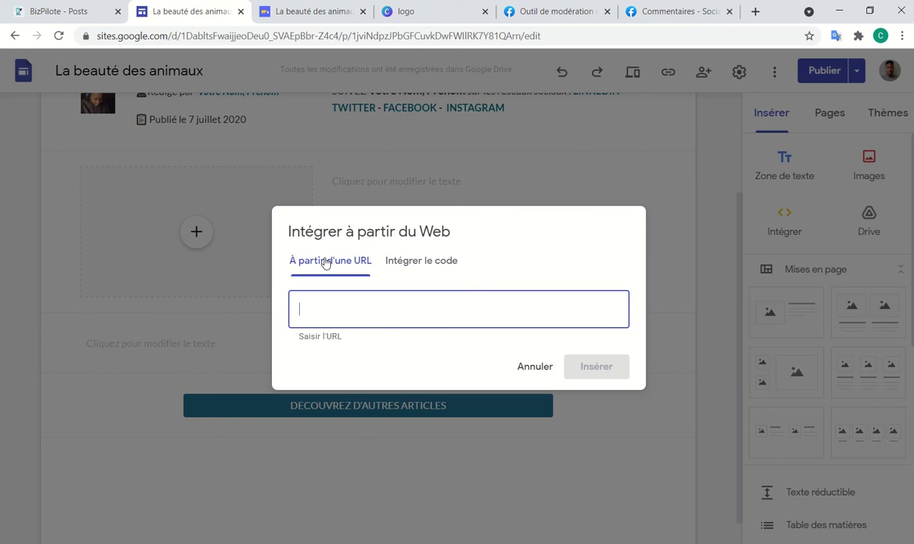
{"action": "left_click", "coordinate": [407, 264]}
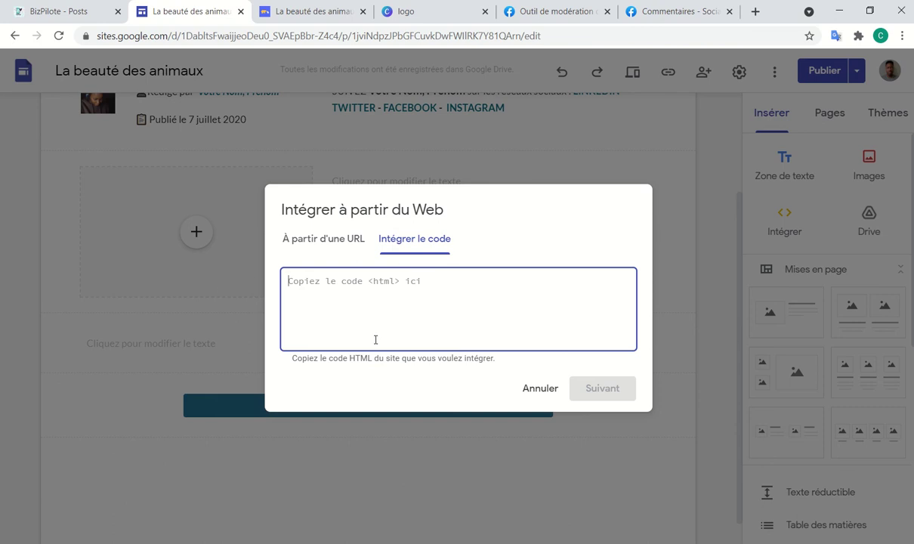
- Copy the Step 1 JavaScript SDK code from the Facebook generator and paste it into the Google Sites embed code
{"action": "left_click", "coordinate": [677, 14]}
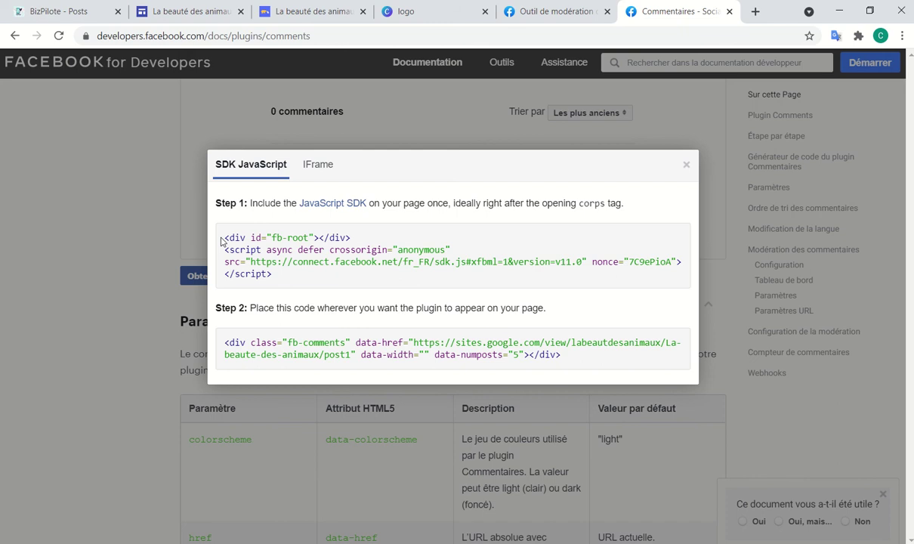
{"action": "left_click_drag", "start_coordinate": [225, 237], "coordinate": [298, 275]}
{"action": "key", "text": "ctrl+c"}
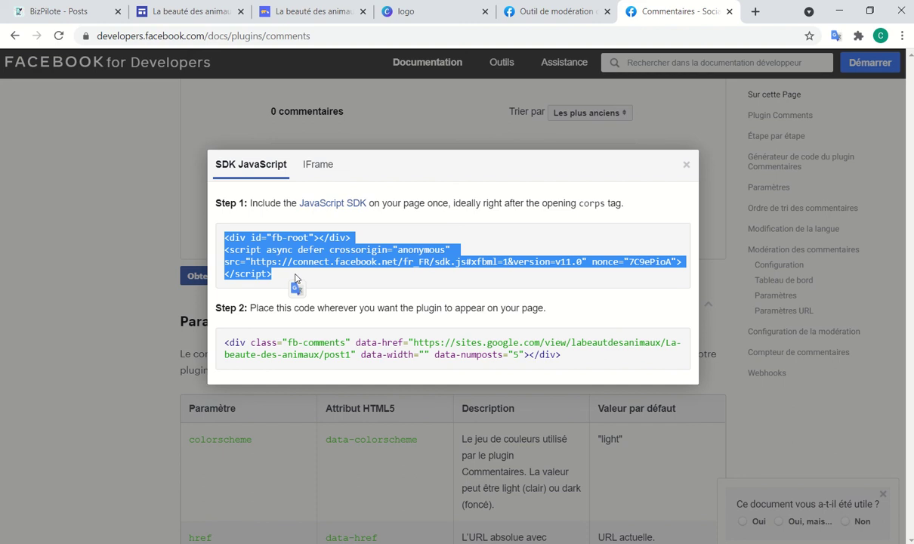
{"action": "left_click", "coordinate": [184, 12]}
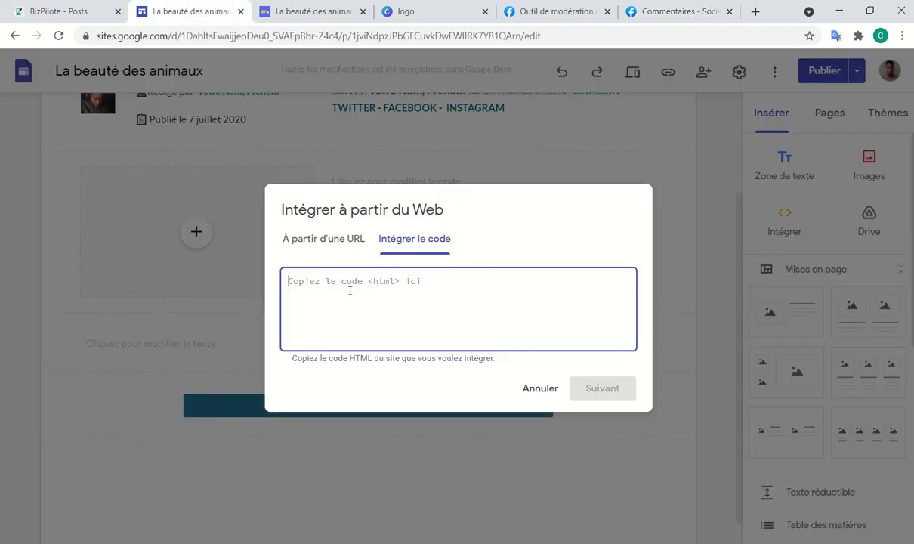
{"action": "key", "text": "ctrl+v"}
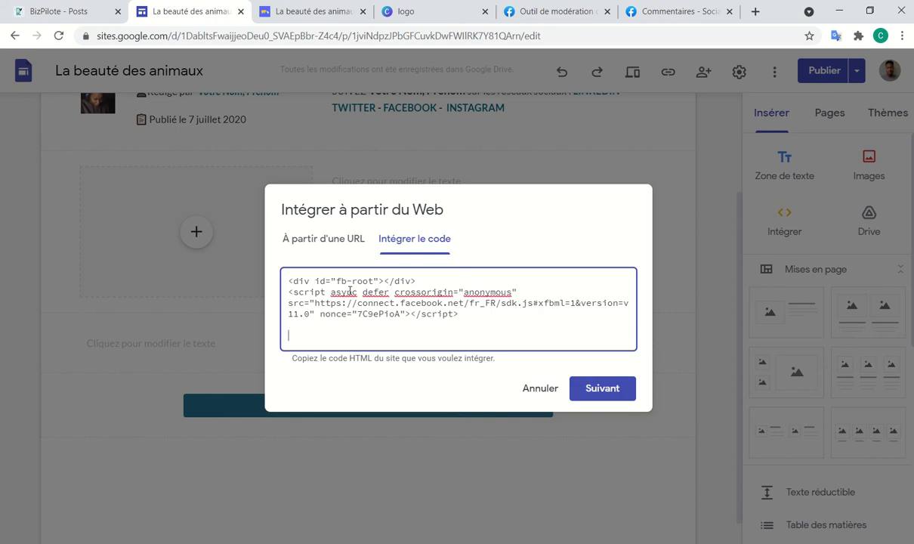
- Add the generator's Step 2 fb-comments code below the SDK script and insert the embed on the post#1 page
{"action": "left_click", "coordinate": [663, 19]}
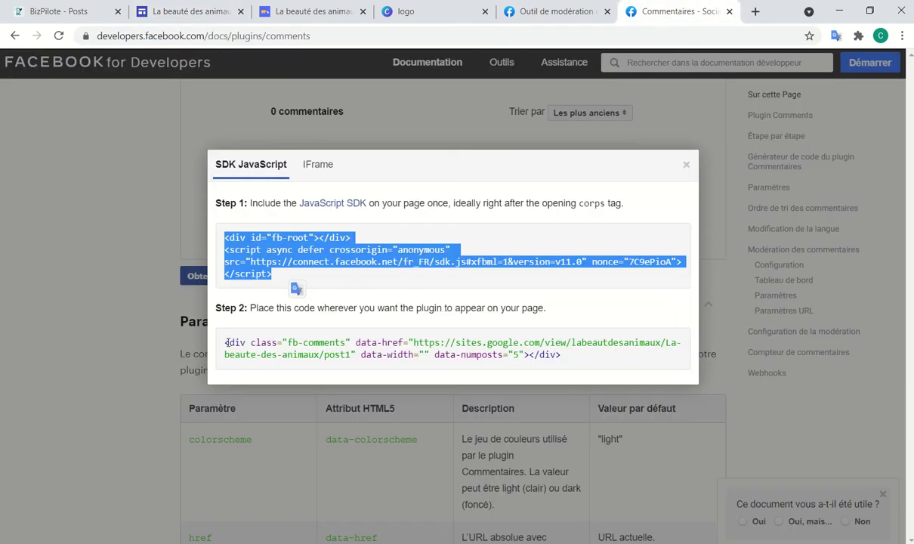
{"action": "left_click_drag", "start_coordinate": [224, 347], "coordinate": [579, 367]}
{"action": "key", "text": "ctrl+c"}
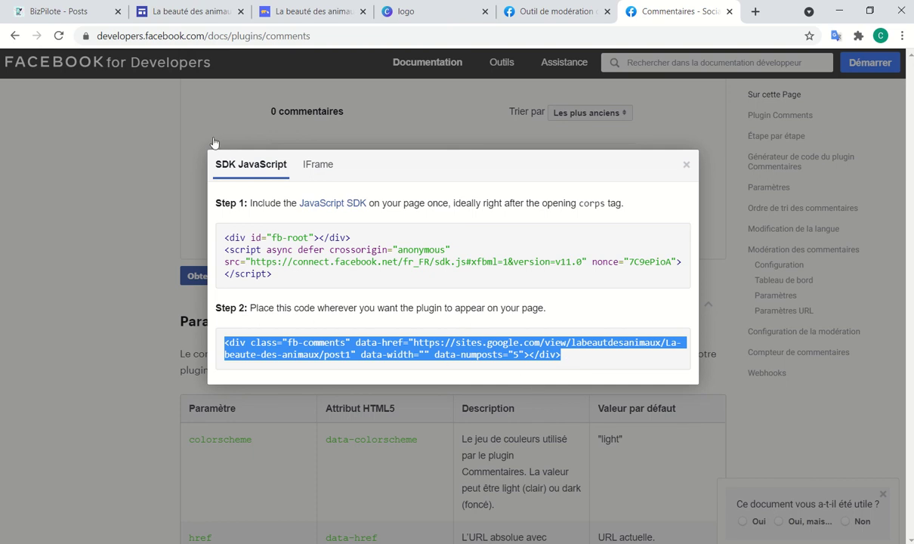
{"action": "left_click", "coordinate": [171, 14]}
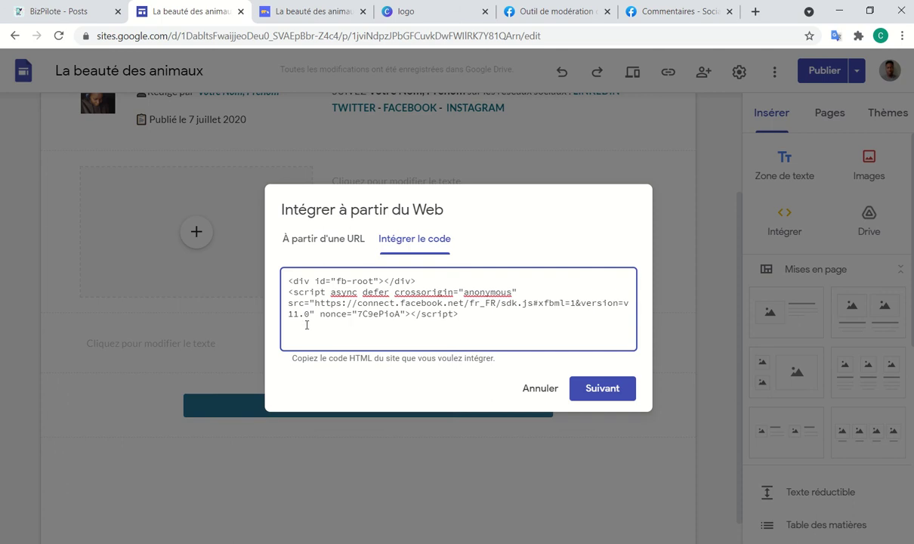
{"action": "key", "text": "ctrl+v"}
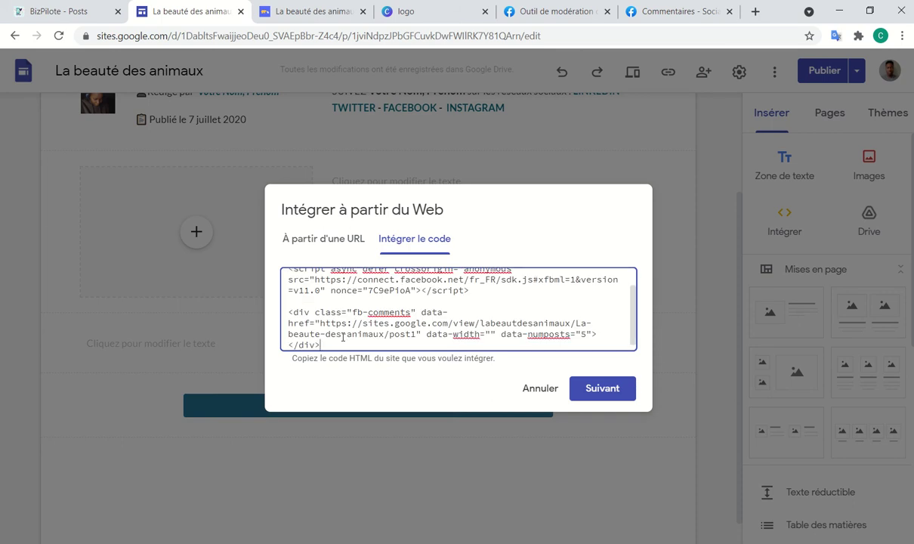
{"action": "left_click", "coordinate": [615, 396]}
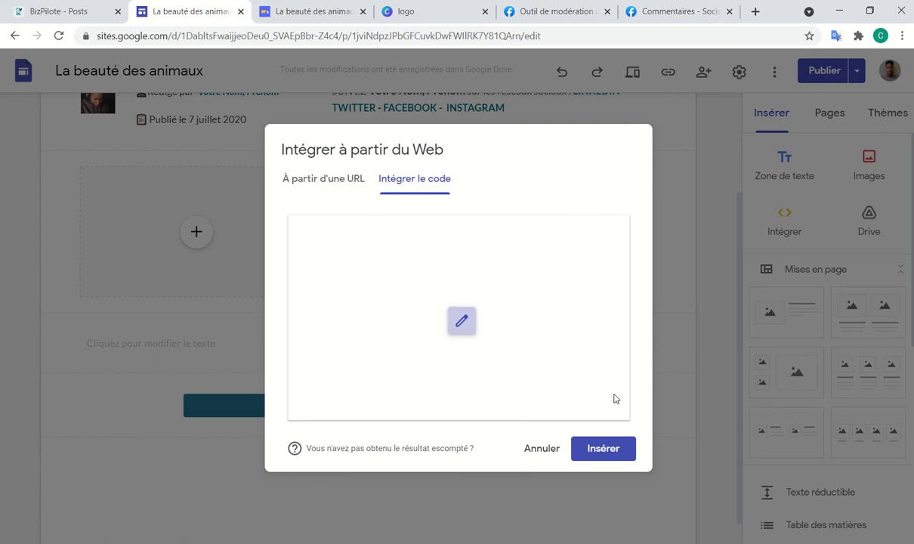
{"action": "left_click", "coordinate": [603, 449]}
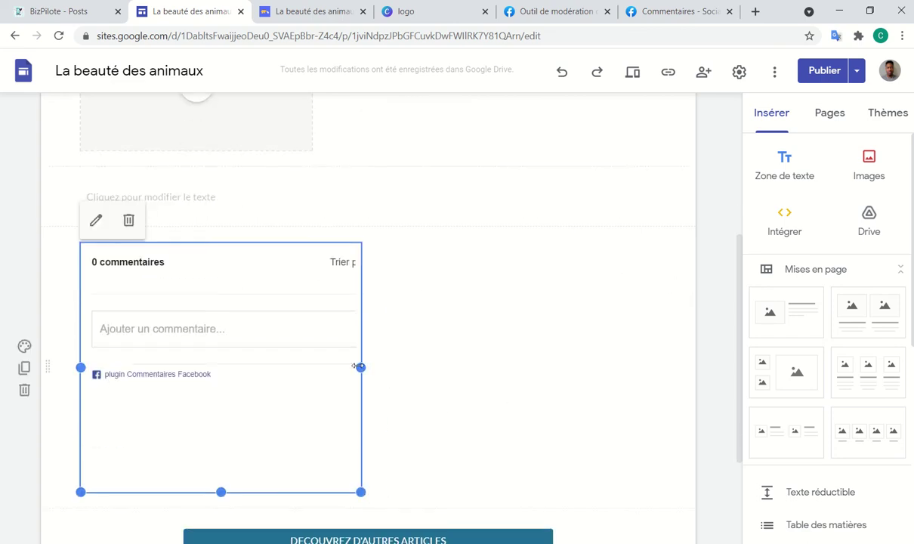
- Stretch the Facebook comments block to the full content width and increase its height
{"action": "left_click_drag", "start_coordinate": [359, 367], "coordinate": [709, 435]}
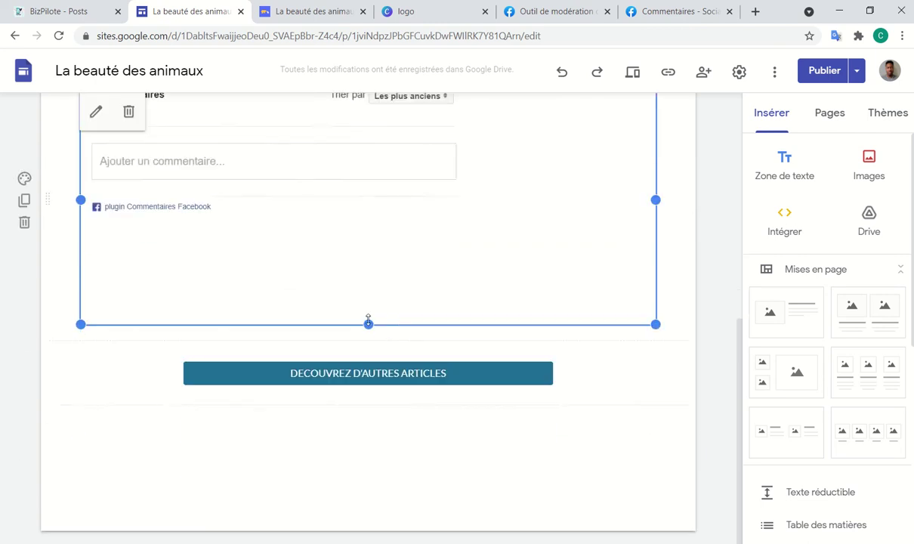
{"action": "left_click_drag", "start_coordinate": [368, 321], "coordinate": [669, 406]}
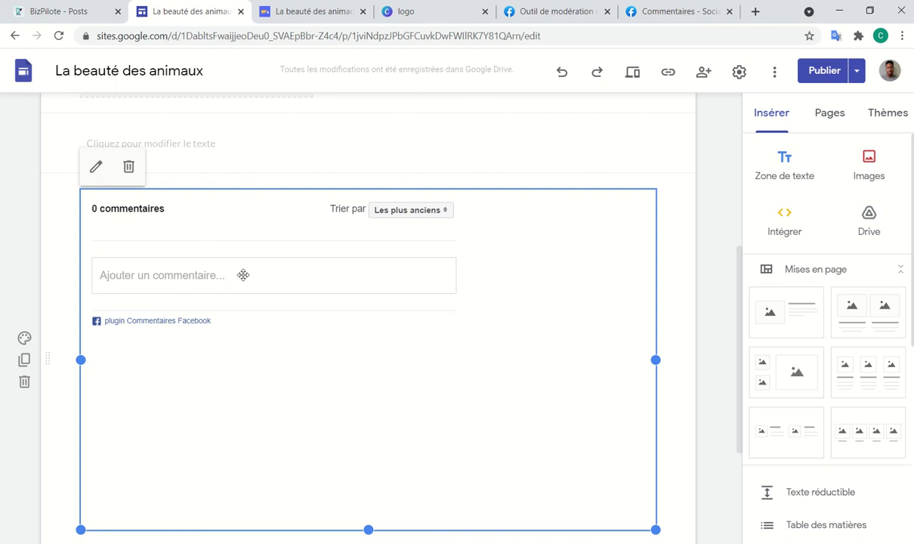
{"action": "scroll", "coordinate": [245, 249], "scroll_direction": "up", "scroll_amount": 2}
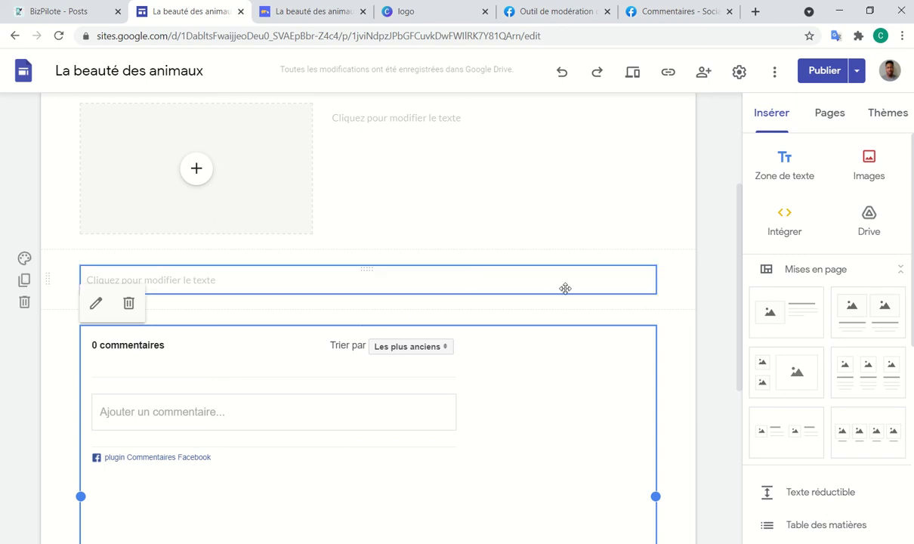
{"action": "left_click", "coordinate": [701, 310]}
- Check the comments block's placement above the DECOUVREZ D'AUTRES ARTICLES button and display the site's page list
{"action": "scroll", "coordinate": [704, 313], "scroll_direction": "down", "scroll_amount": 1}
{"action": "scroll", "coordinate": [705, 313], "scroll_direction": "down", "scroll_amount": 2}
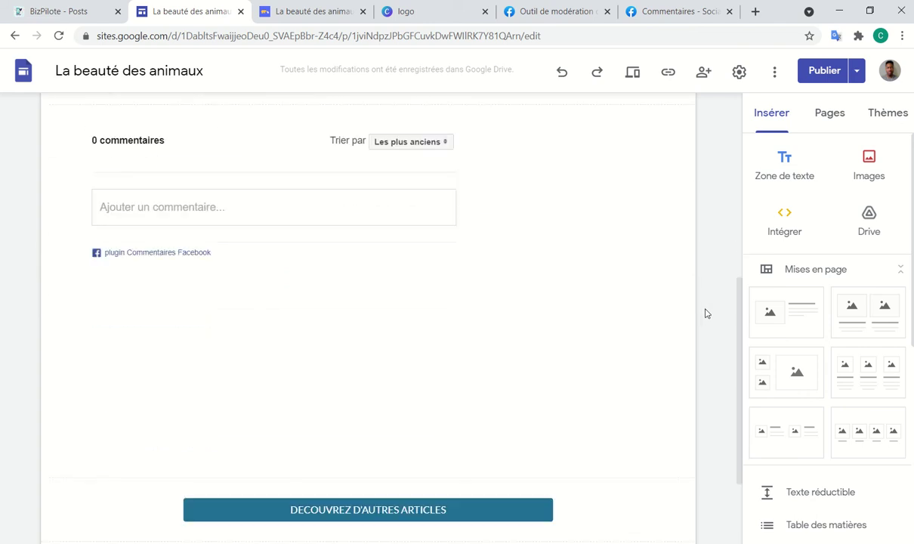
{"action": "scroll", "coordinate": [705, 312], "scroll_direction": "up", "scroll_amount": 3}
{"action": "left_click", "coordinate": [837, 120]}
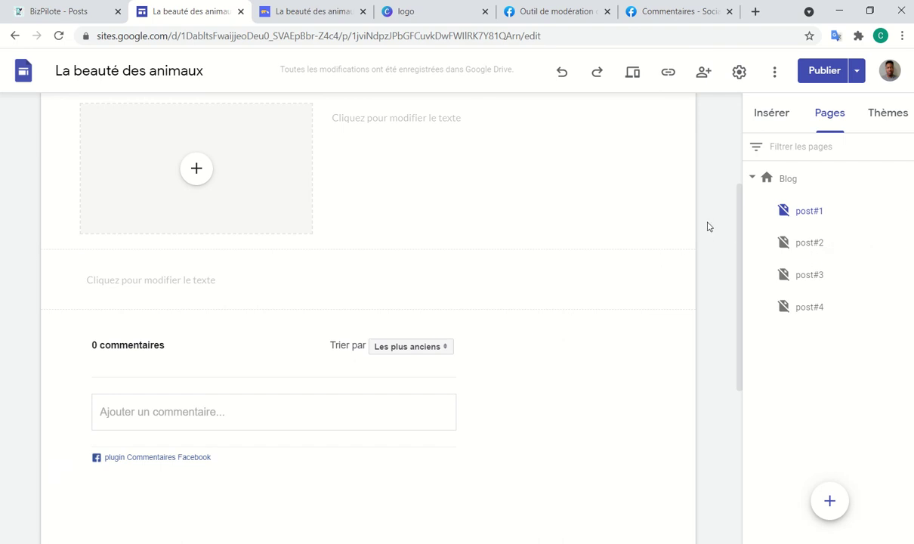
{"action": "left_click", "coordinate": [545, 286]}
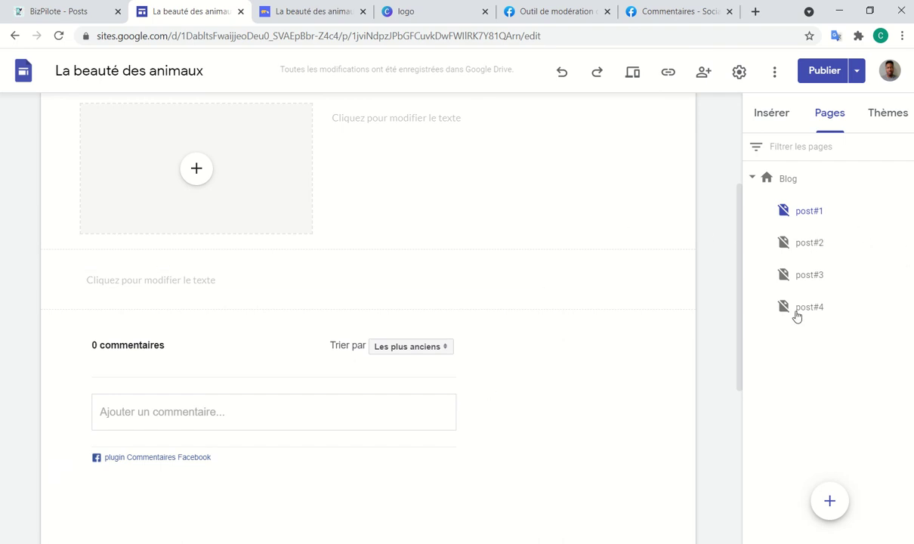
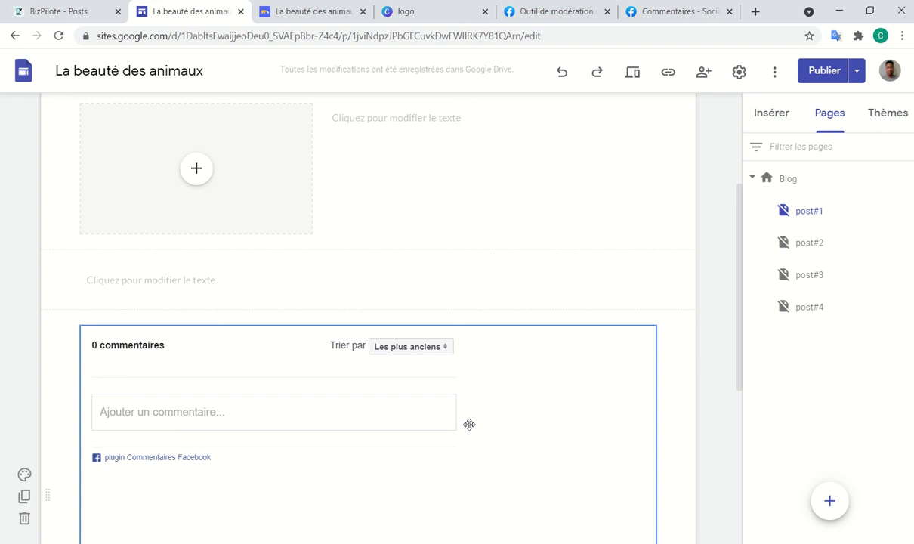
{"action": "scroll", "coordinate": [499, 363], "scroll_direction": "up", "scroll_amount": 3}
{"action": "scroll", "coordinate": [491, 365], "scroll_direction": "down", "scroll_amount": 2}
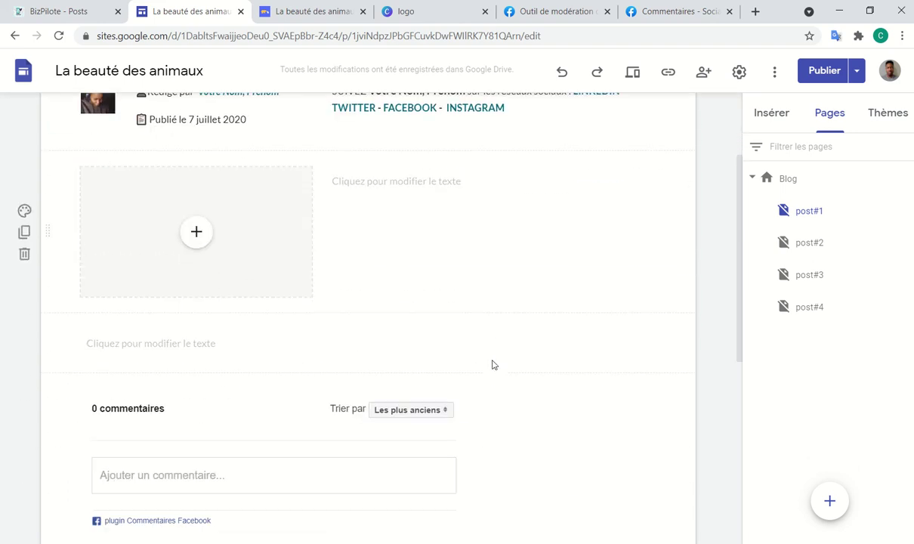
{"action": "scroll", "coordinate": [491, 365], "scroll_direction": "up", "scroll_amount": 1}
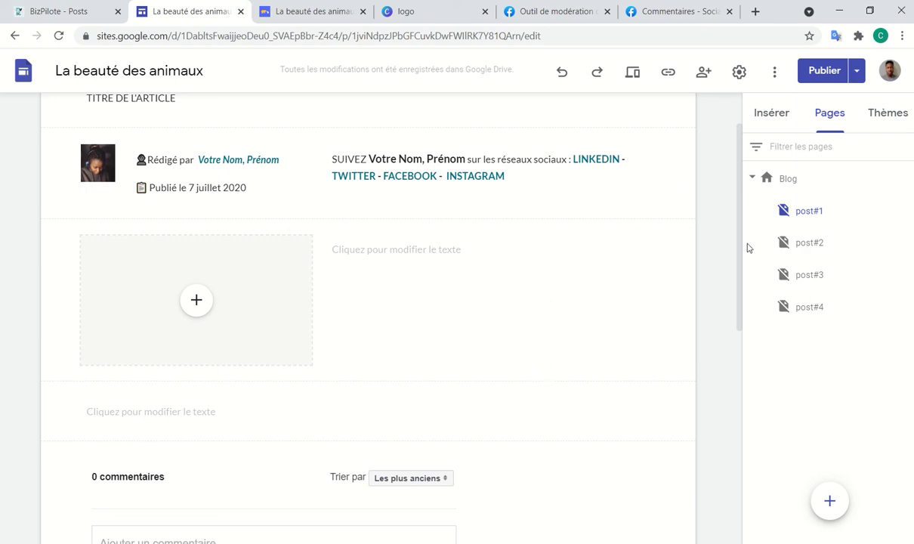
- Open the post#2 page in the editor, close the old published-site tab and display the published version of post#2
{"action": "left_click", "coordinate": [811, 249]}
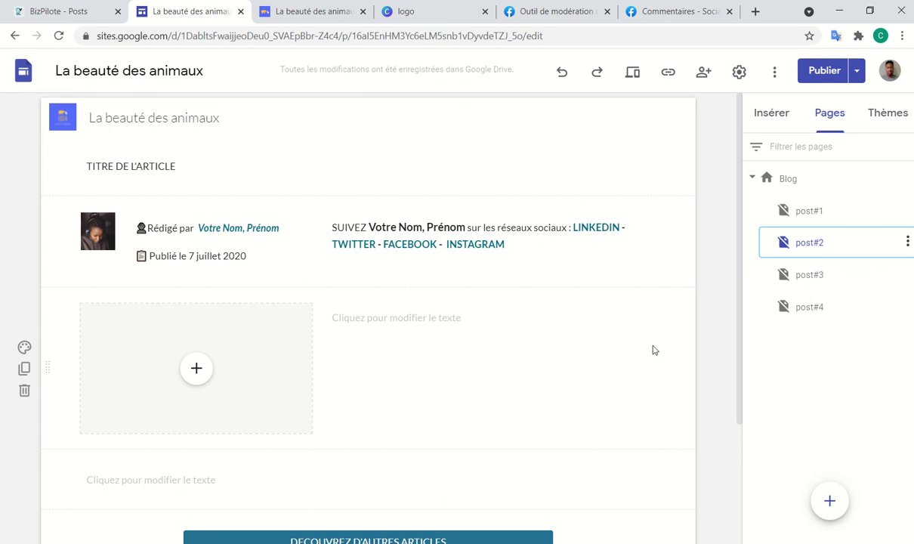
{"action": "scroll", "coordinate": [653, 350], "scroll_direction": "down", "scroll_amount": 2}
{"action": "scroll", "coordinate": [653, 346], "scroll_direction": "up", "scroll_amount": 2}
{"action": "left_click", "coordinate": [364, 12]}
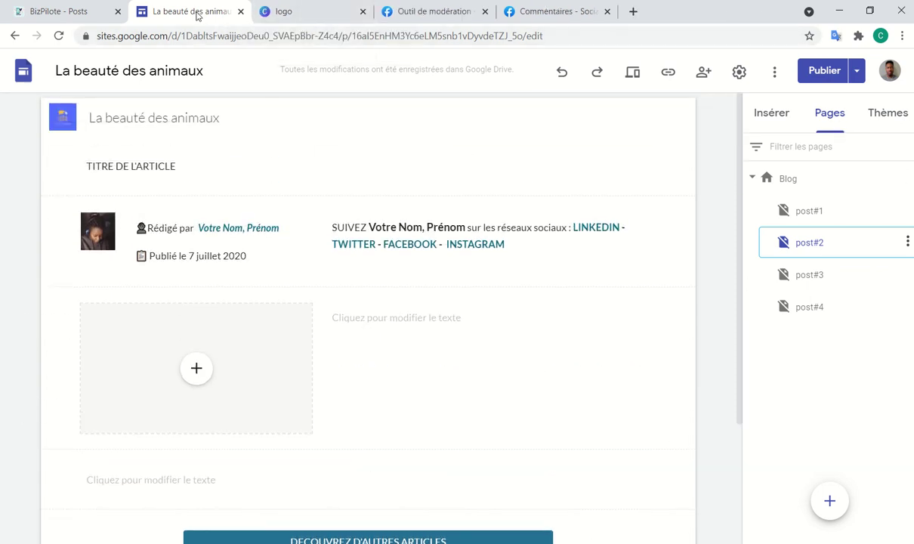
{"action": "left_click", "coordinate": [858, 79]}
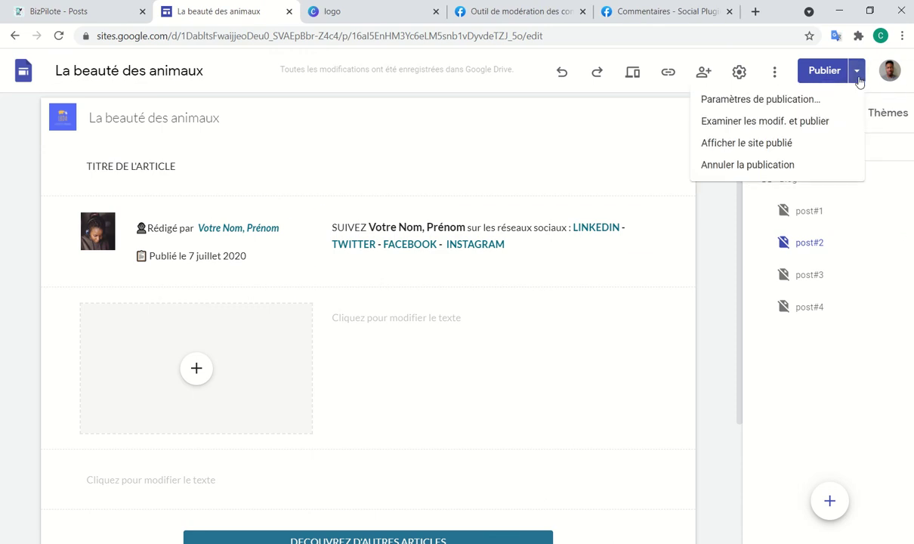
{"action": "left_click", "coordinate": [763, 149]}
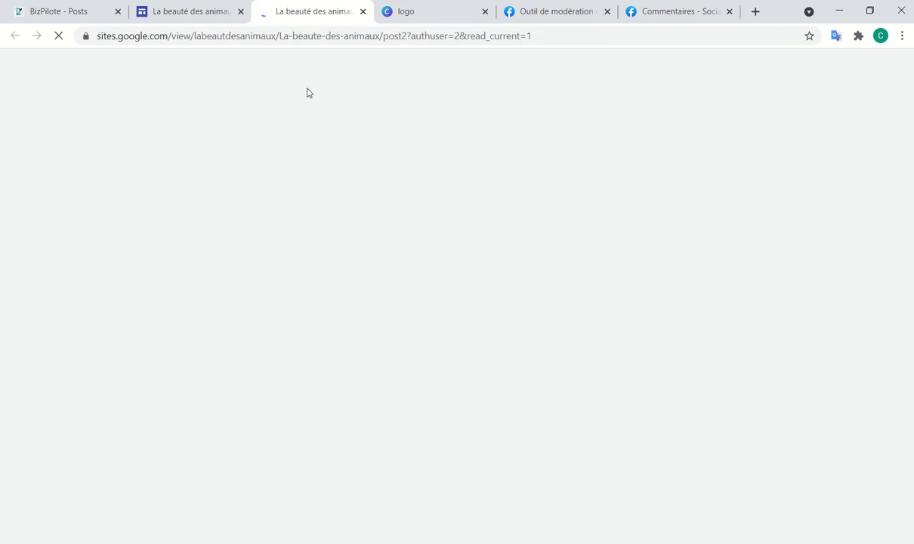
- Remove "?authuser=2" from the published post#2 address and copy the remaining URL ending in /La-beaute-des-animaux/post2
{"action": "left_click", "coordinate": [223, 37]}
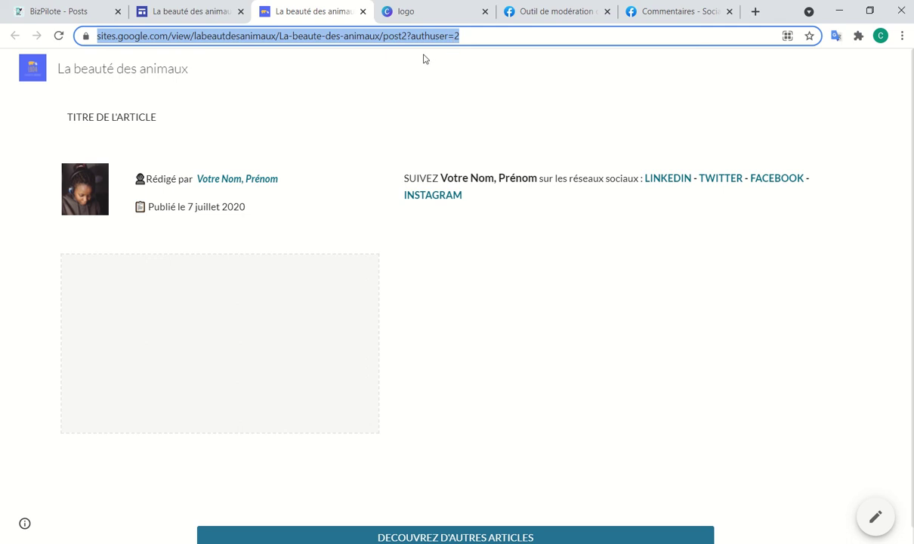
{"action": "left_click", "coordinate": [479, 36]}
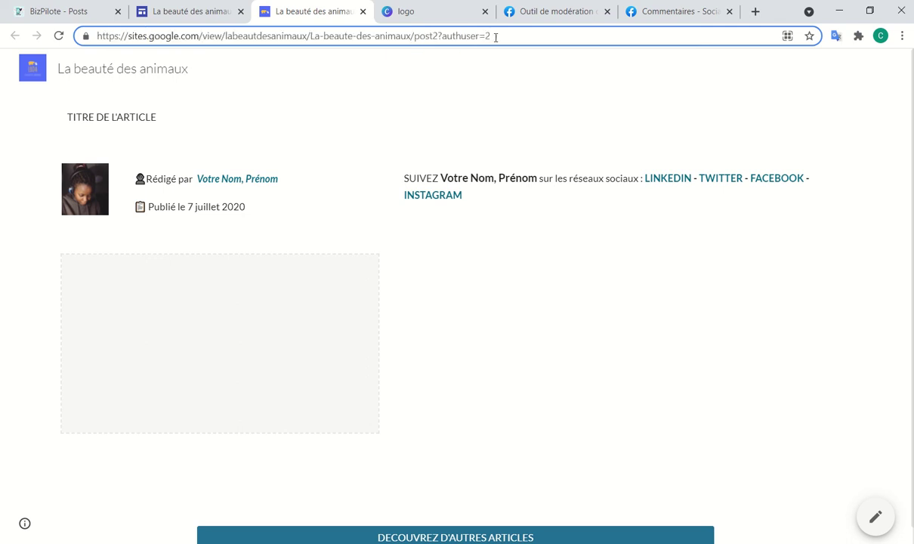
{"action": "left_click_drag", "start_coordinate": [491, 36], "coordinate": [437, 47]}
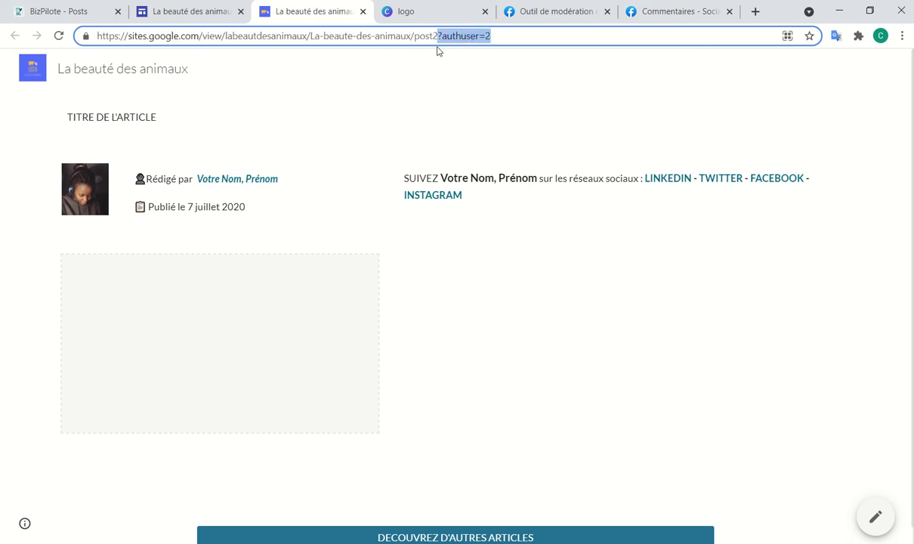
{"action": "key", "text": "BackSpace"}
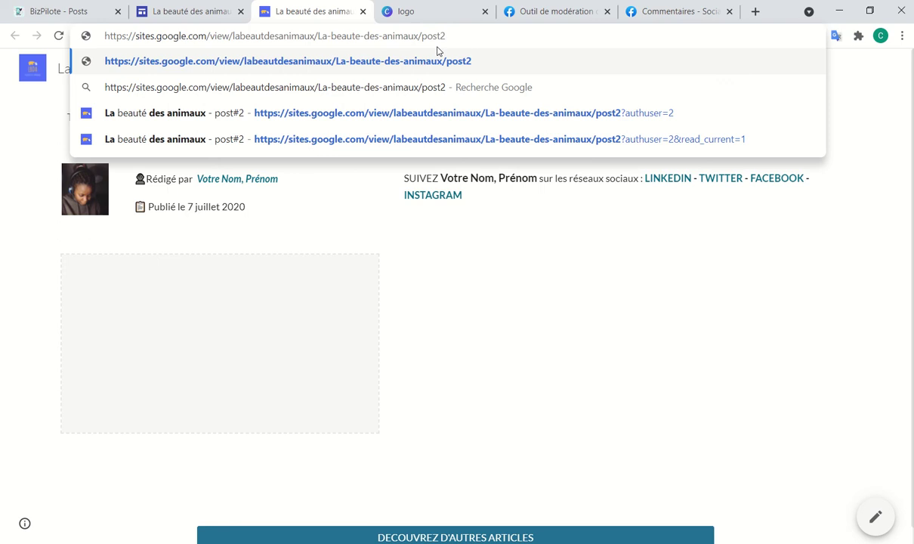
{"action": "key", "text": "ctrl+a"}
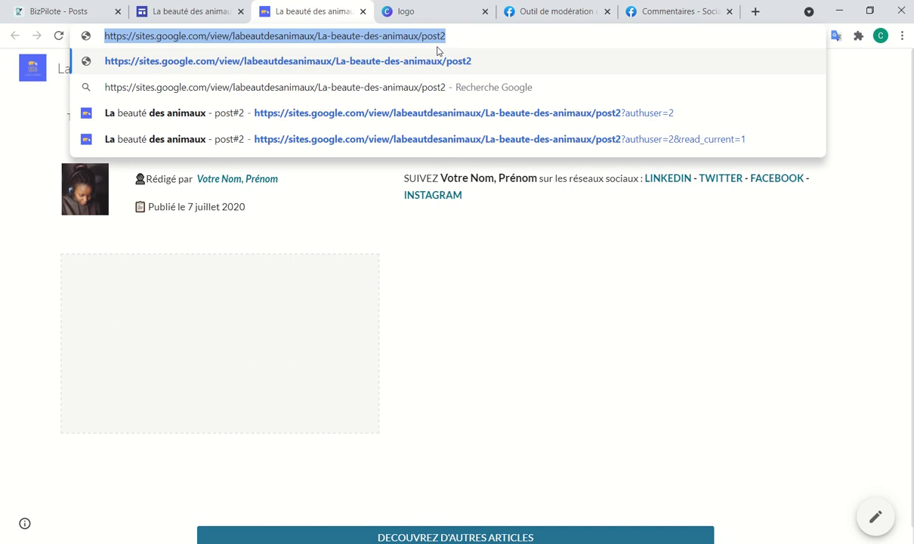
{"action": "left_click", "coordinate": [477, 39]}
{"action": "left_click_drag", "start_coordinate": [478, 35], "coordinate": [39, 101]}
{"action": "right_click", "coordinate": [336, 38]}
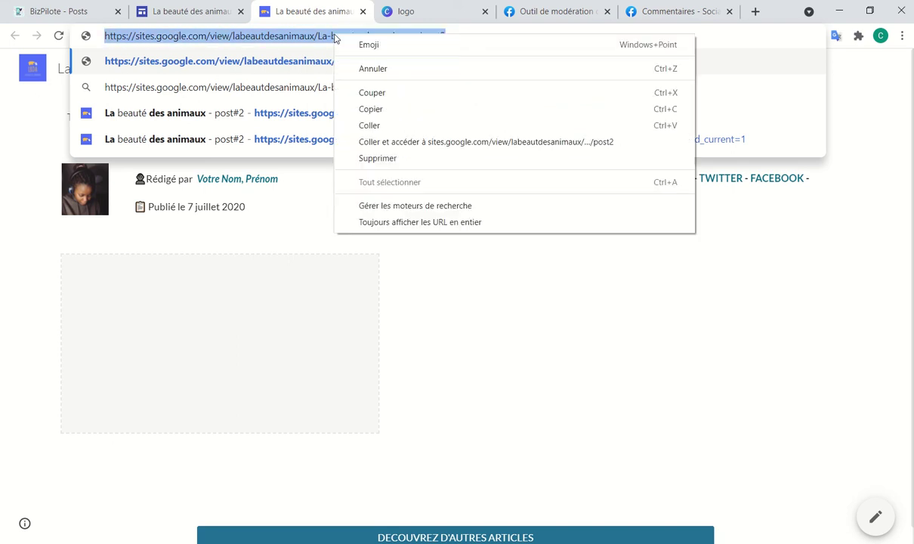
{"action": "left_click", "coordinate": [360, 110]}
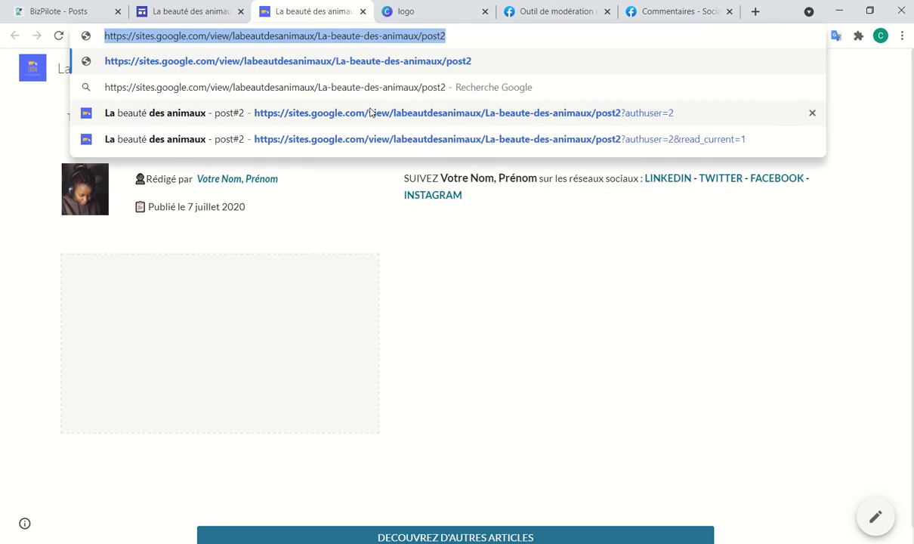
{"action": "left_click", "coordinate": [340, 295]}
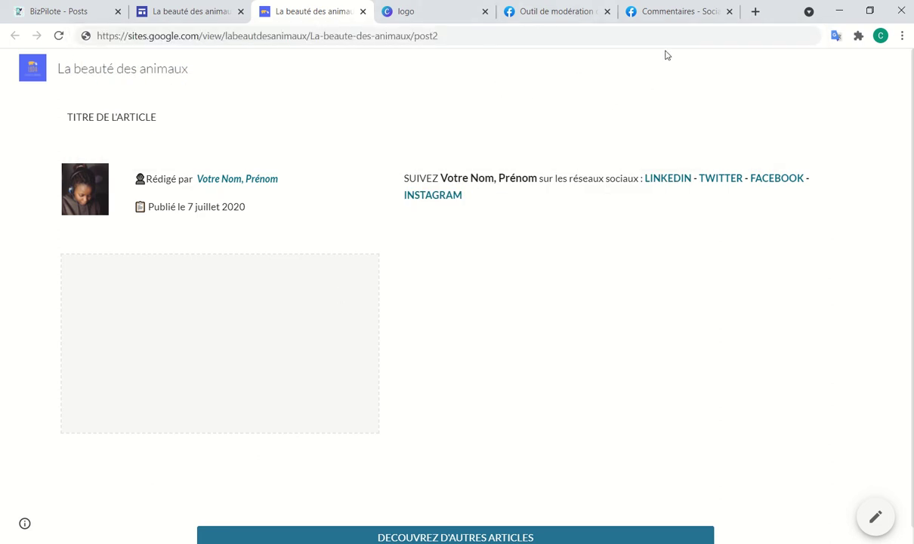
- Switch to the Facebook Comments plugin documentation, close the post1 code dialog and return to the code generator form
{"action": "left_click", "coordinate": [682, 11]}
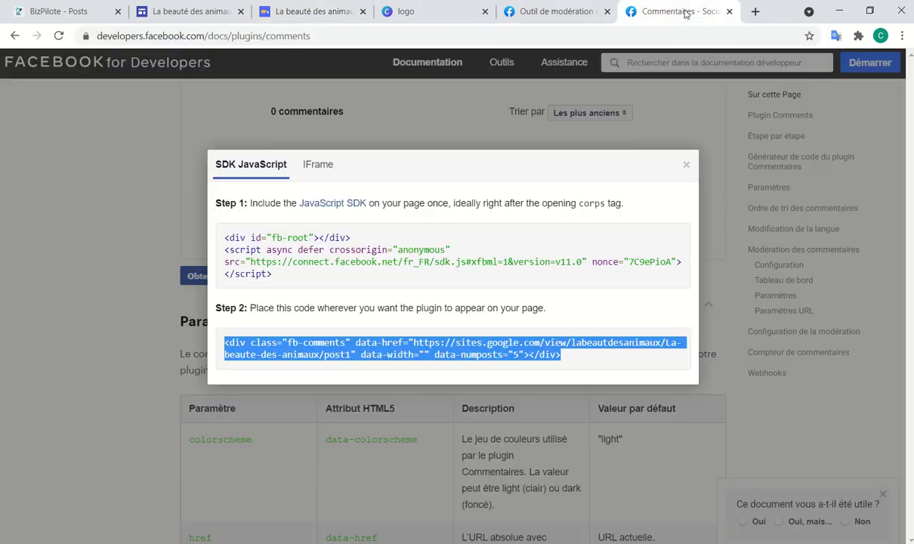
{"action": "left_click", "coordinate": [686, 165]}
{"action": "scroll", "coordinate": [512, 295], "scroll_direction": "up", "scroll_amount": 7}
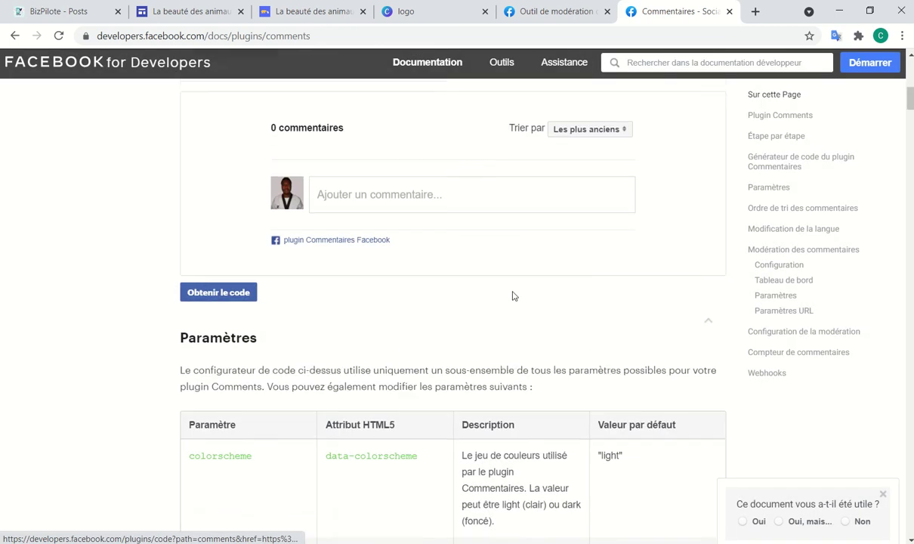
{"action": "scroll", "coordinate": [512, 295], "scroll_direction": "up", "scroll_amount": 2}
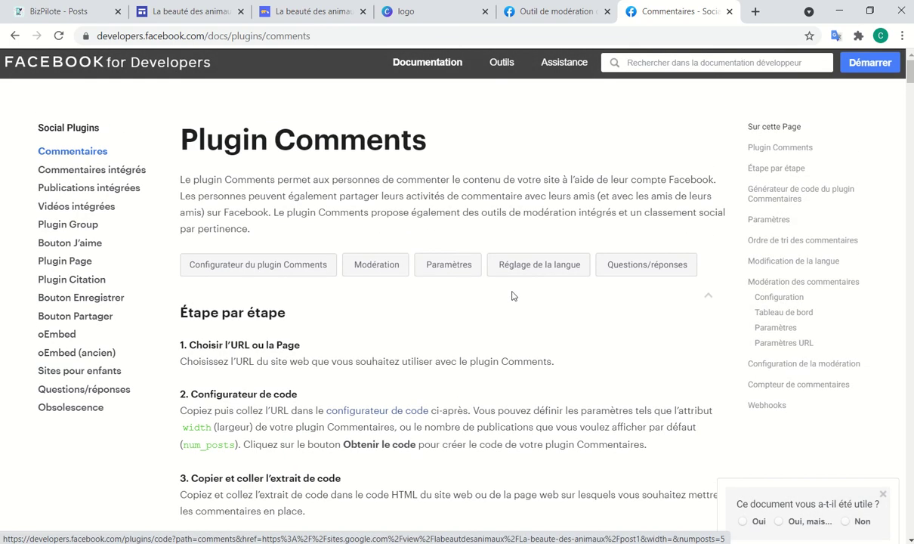
{"action": "scroll", "coordinate": [512, 296], "scroll_direction": "down", "scroll_amount": 5}
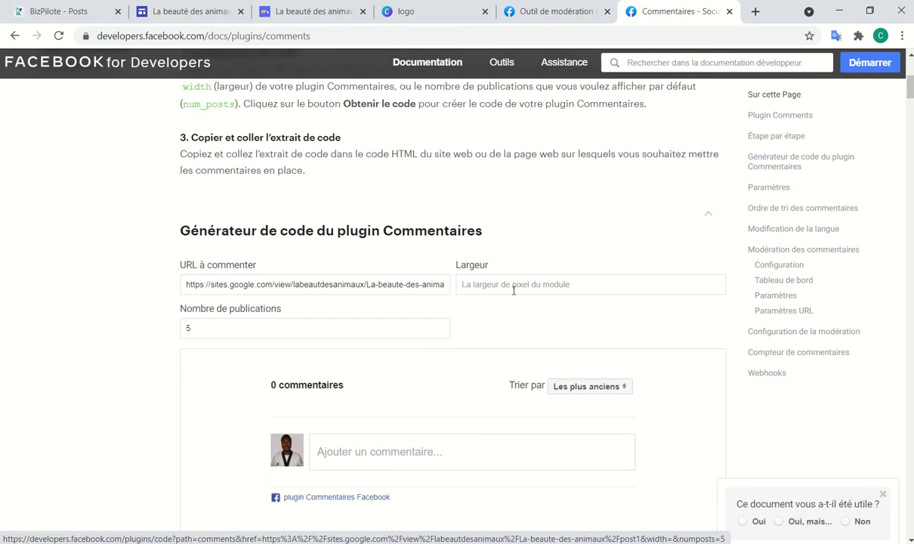
{"action": "scroll", "coordinate": [453, 306], "scroll_direction": "down", "scroll_amount": 4}
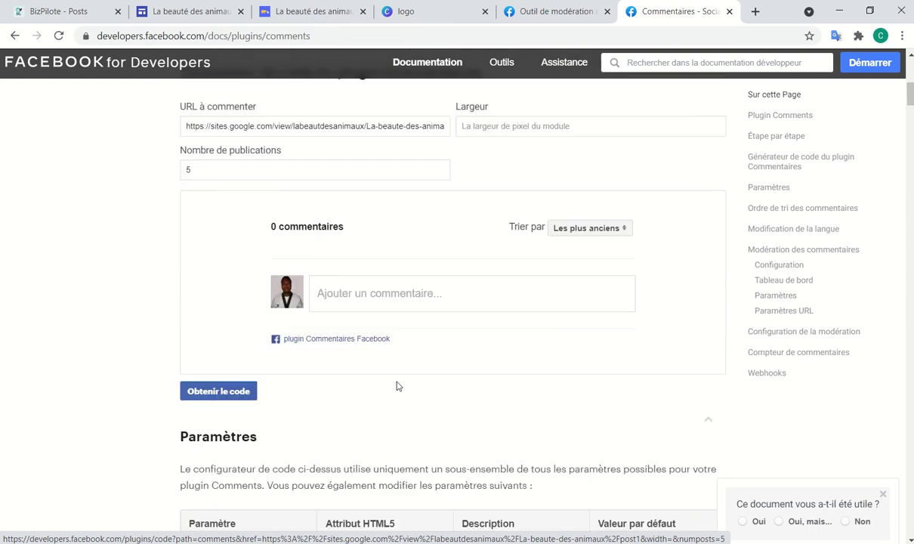
{"action": "scroll", "coordinate": [423, 351], "scroll_direction": "up", "scroll_amount": 5}
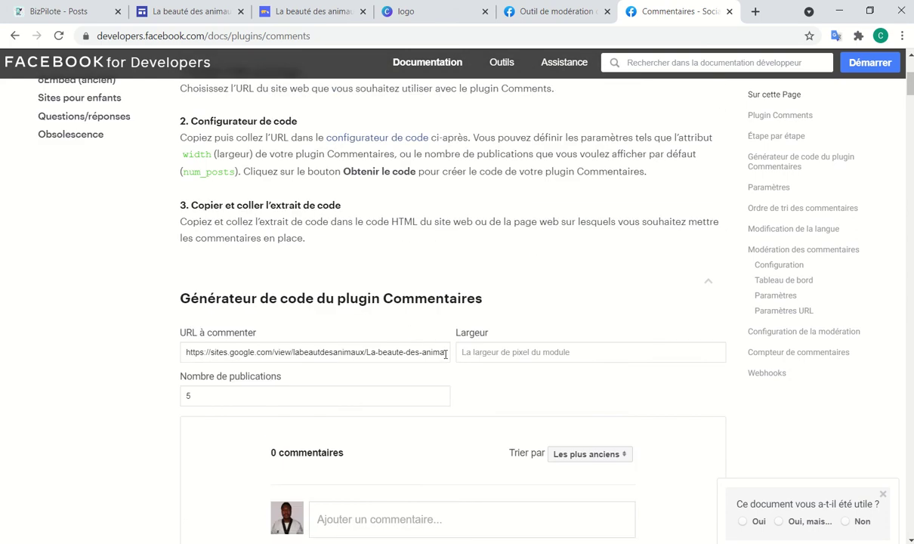
{"action": "left_click_drag", "start_coordinate": [450, 355], "coordinate": [149, 390]}
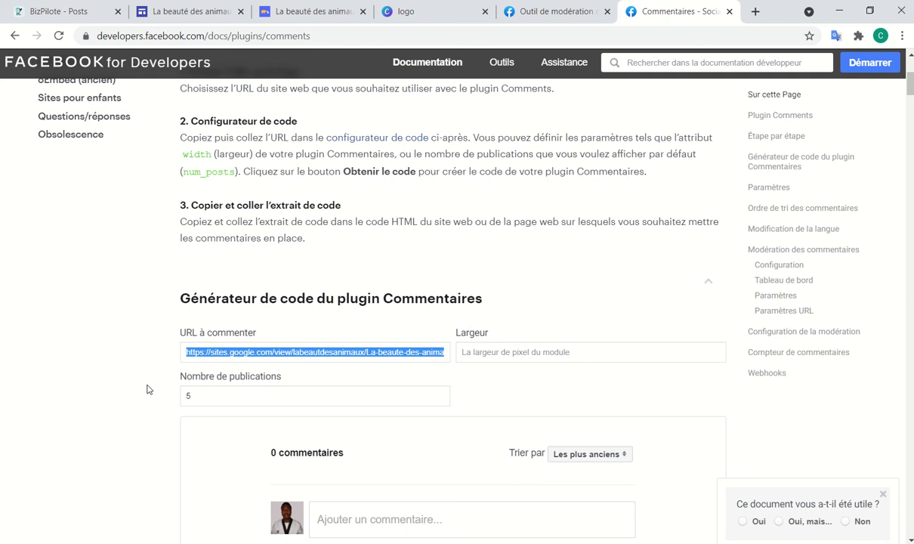
{"action": "key", "text": "ctrl+v"}
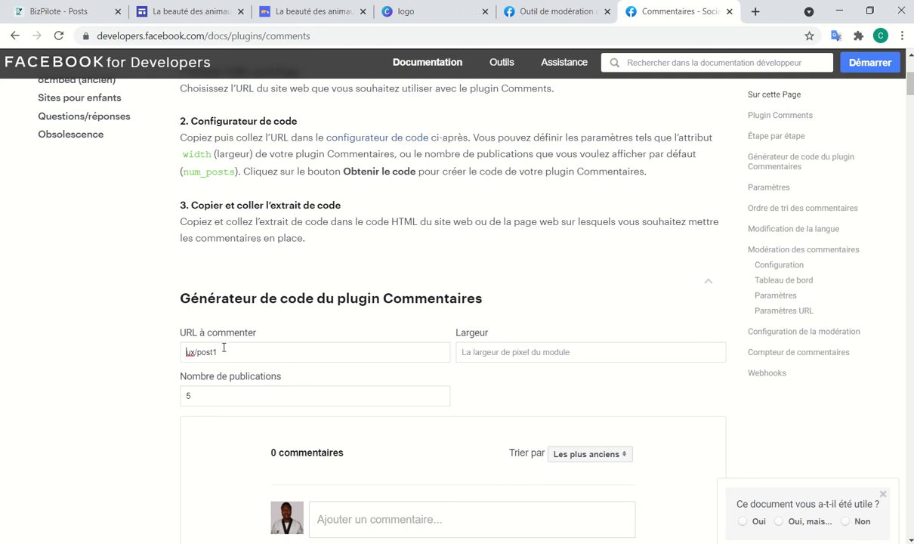
{"action": "left_click_drag", "start_coordinate": [225, 352], "coordinate": [105, 365]}
{"action": "key", "text": "BackSpace"}
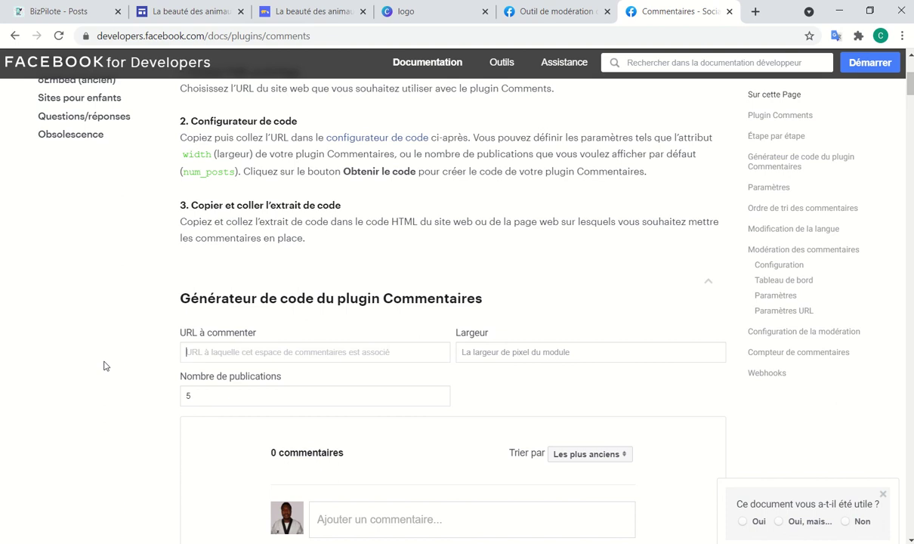
{"action": "right_click", "coordinate": [208, 352]}
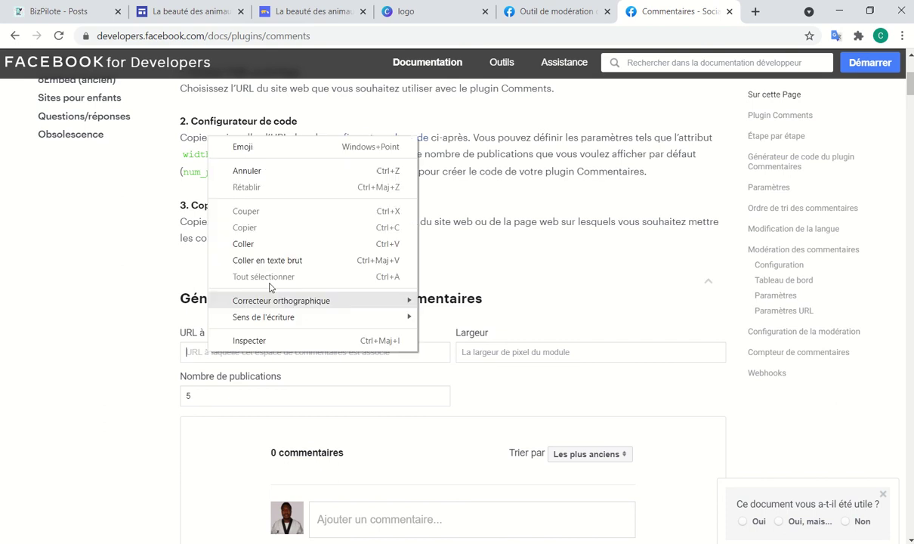
{"action": "left_click", "coordinate": [261, 243]}
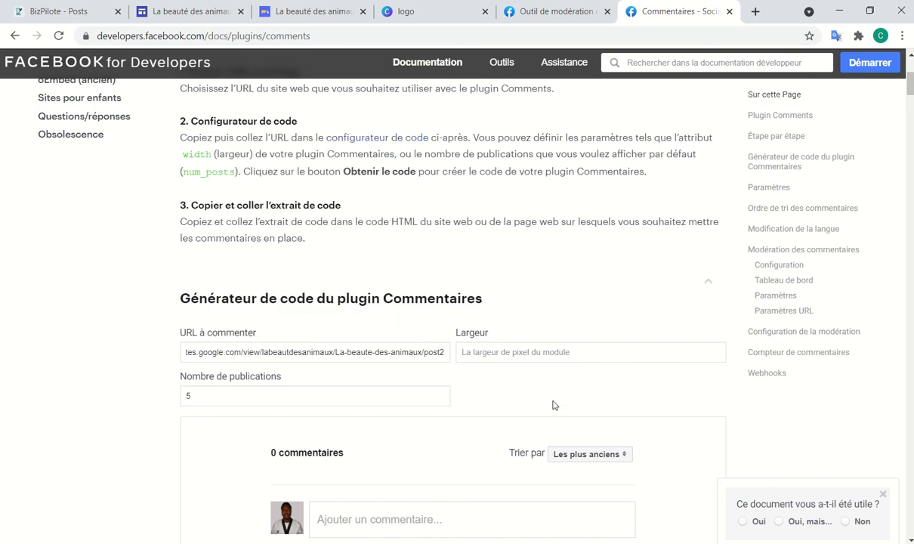
{"action": "left_click", "coordinate": [524, 391]}
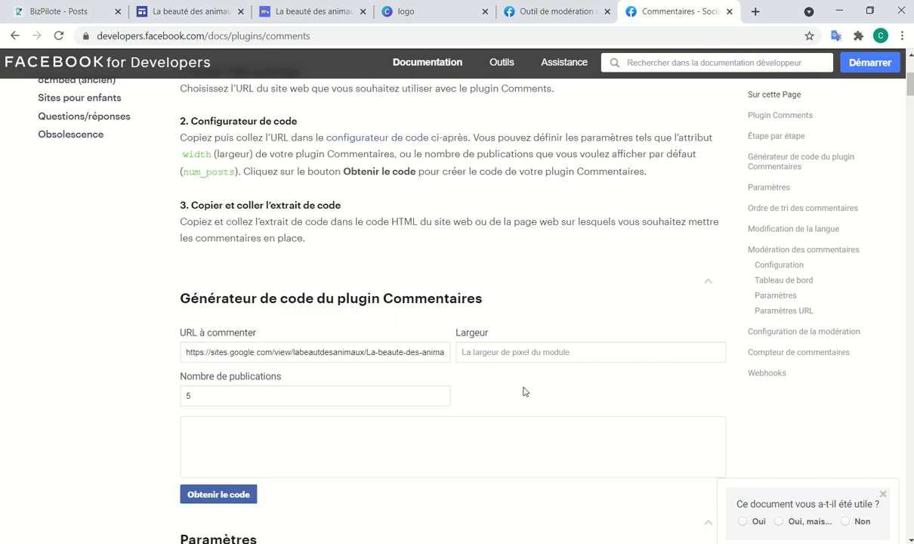
- Generate the comments plugin code for post2 and copy the Step 1 JavaScript SDK code
{"action": "scroll", "coordinate": [532, 404], "scroll_direction": "down", "scroll_amount": 1}
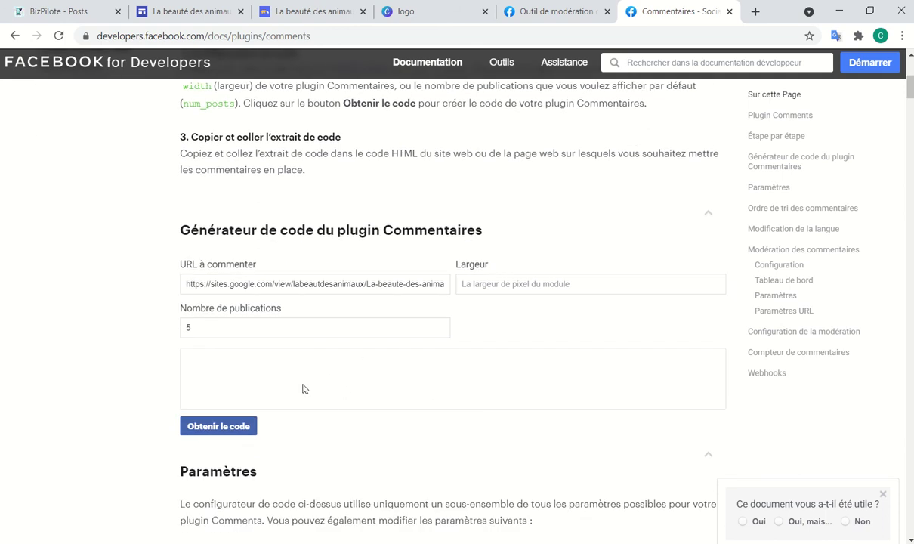
{"action": "scroll", "coordinate": [378, 408], "scroll_direction": "down", "scroll_amount": 2}
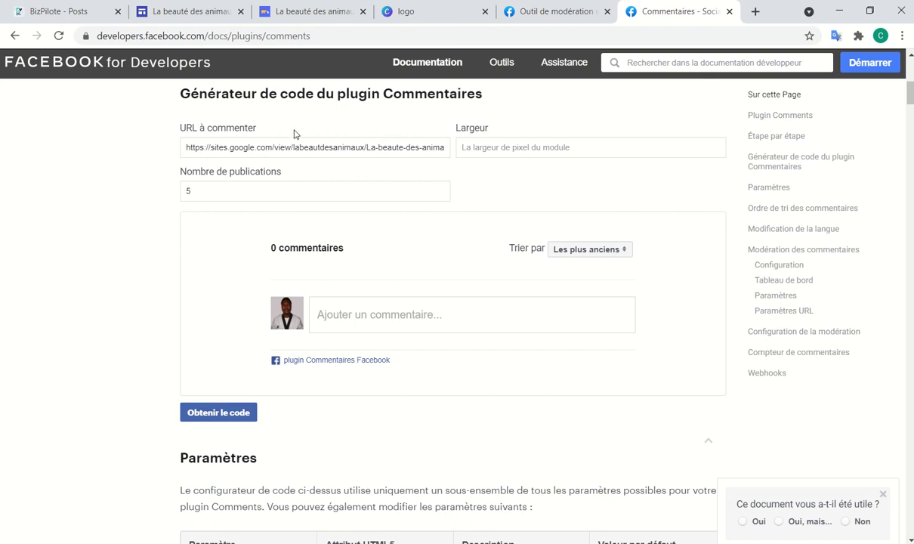
{"action": "left_click", "coordinate": [200, 417]}
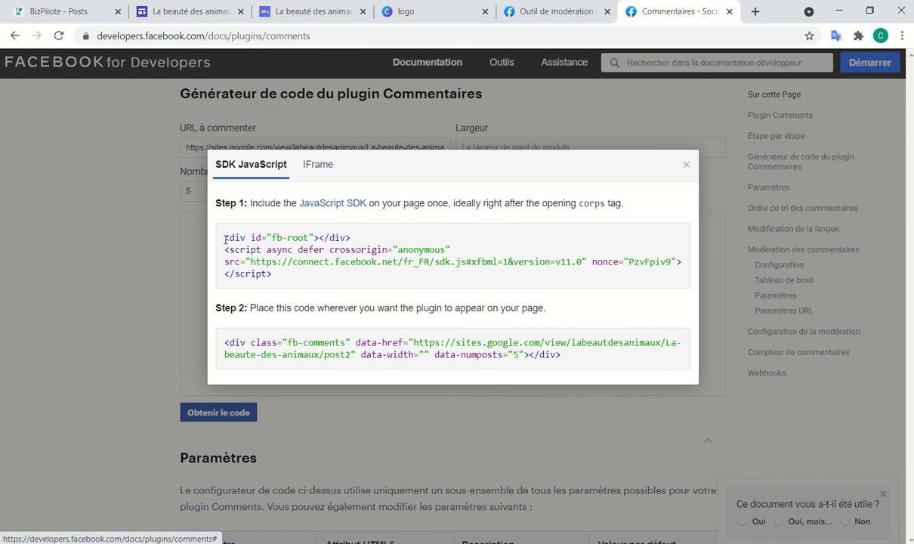
{"action": "left_click_drag", "start_coordinate": [226, 240], "coordinate": [268, 297]}
{"action": "key", "text": "ctrl+c"}
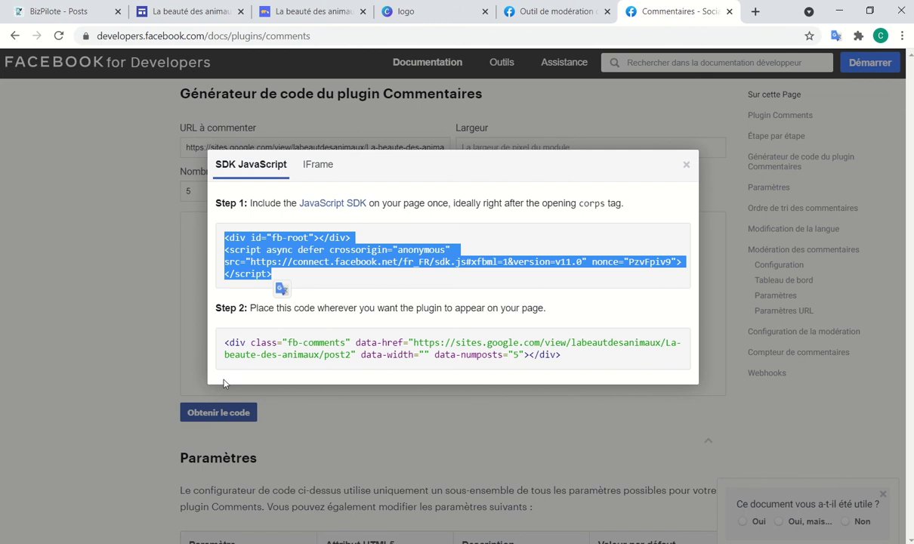
- Switch to the Google Sites editor and paste the copied JavaScript SDK code into a new code embed for the post#2 page
{"action": "left_click", "coordinate": [206, 21]}
{"action": "left_click", "coordinate": [417, 321]}
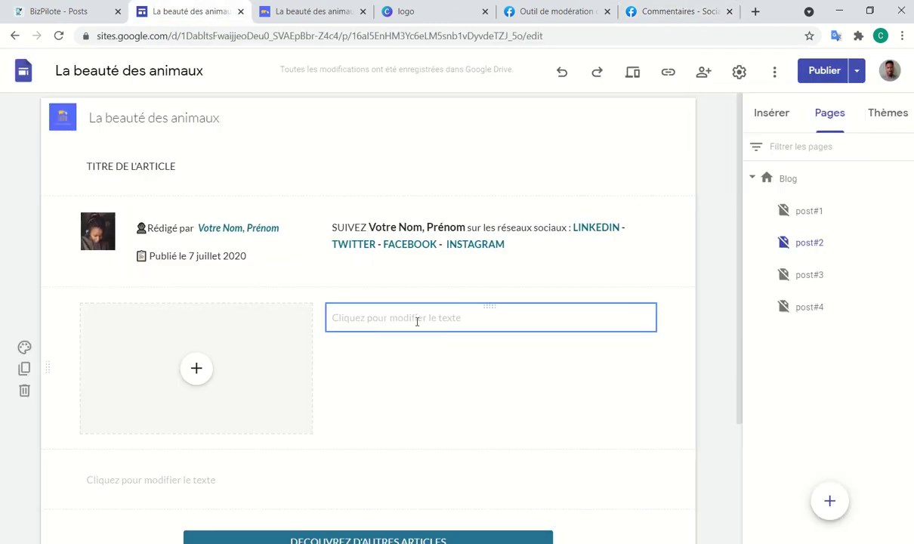
{"action": "scroll", "coordinate": [399, 336], "scroll_direction": "down", "scroll_amount": 3}
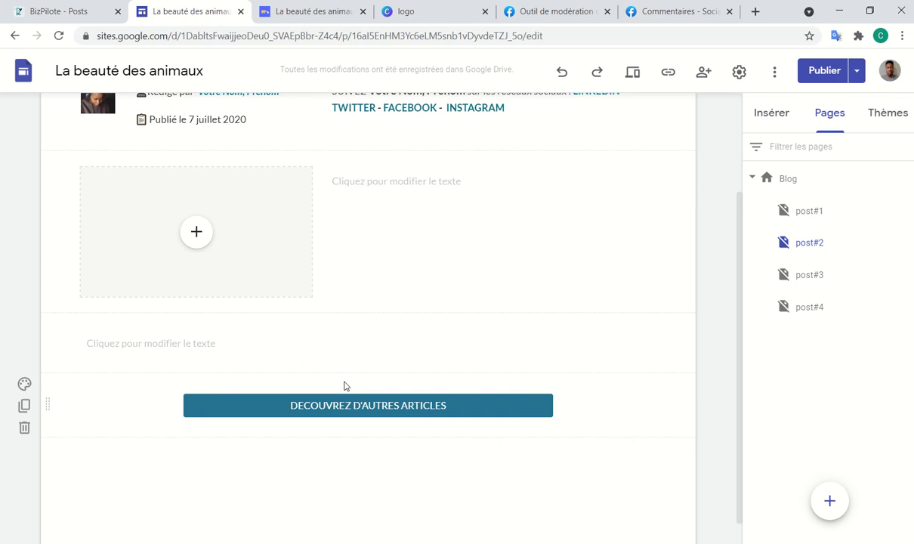
{"action": "left_click", "coordinate": [342, 354]}
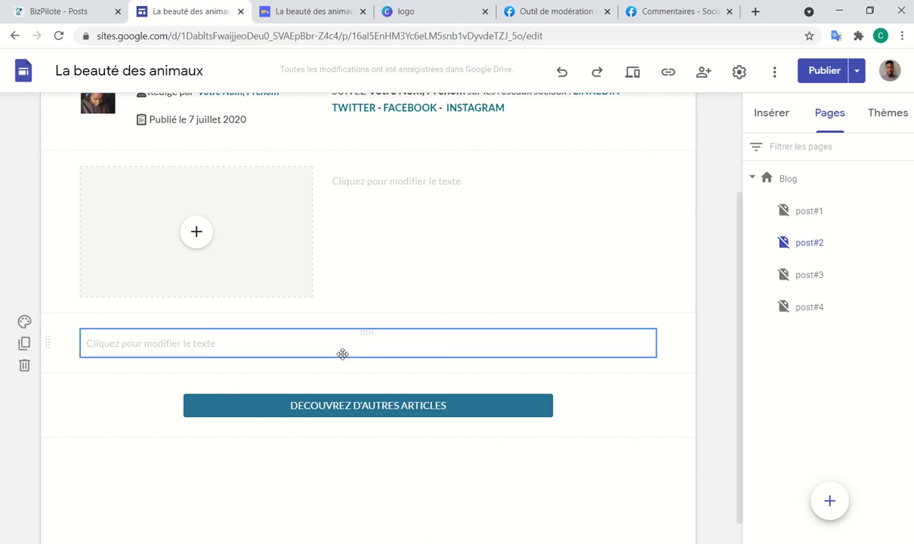
{"action": "left_click", "coordinate": [775, 117]}
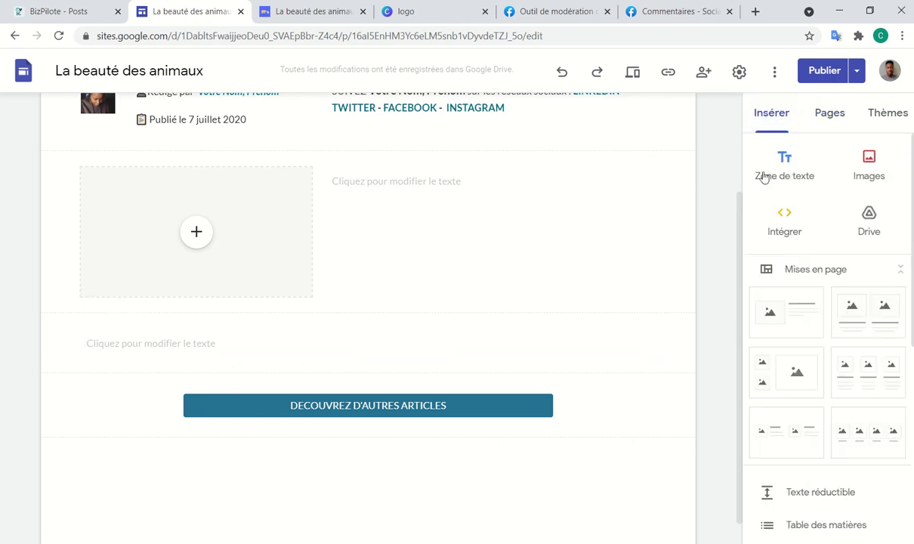
{"action": "left_click", "coordinate": [784, 218]}
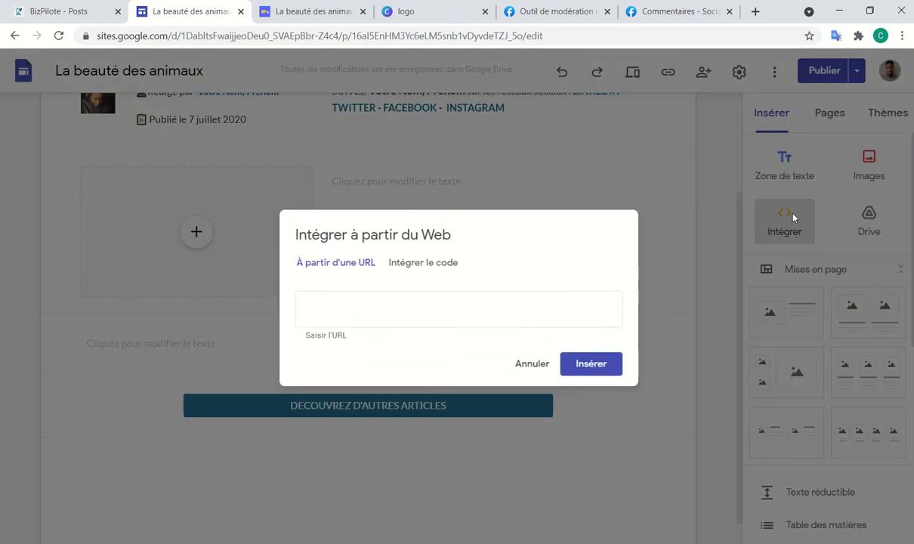
{"action": "left_click", "coordinate": [423, 249]}
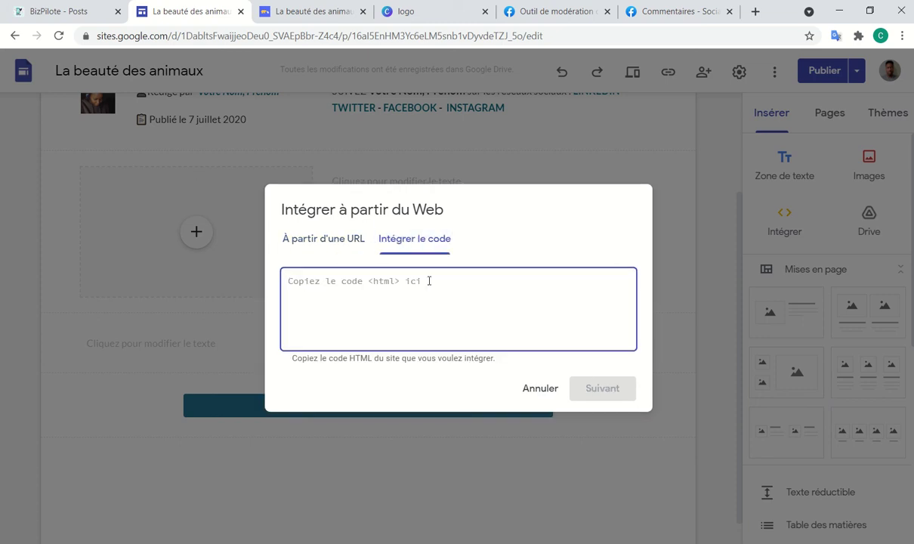
{"action": "key", "text": "ctrl+v"}
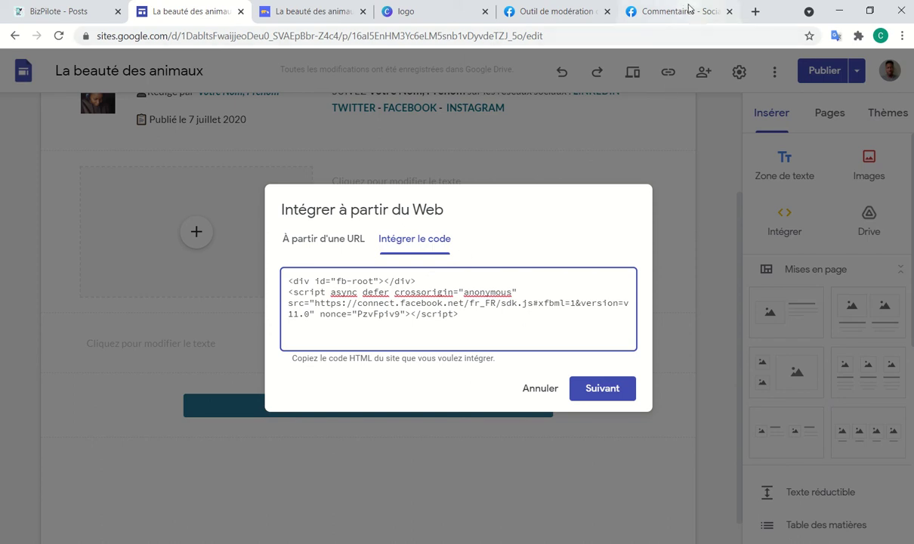
- Copy the Step 2 fb-comments code for post2 from the Facebook plugin page and paste it below the SDK code in the embed
{"action": "left_click", "coordinate": [652, 12]}
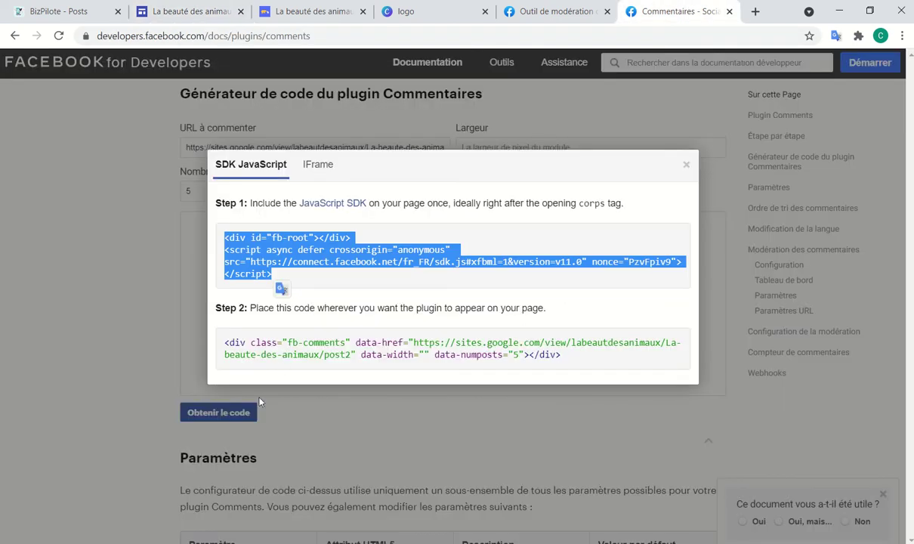
{"action": "triple_click", "coordinate": [224, 342]}
{"action": "key", "text": "ctrl+c"}
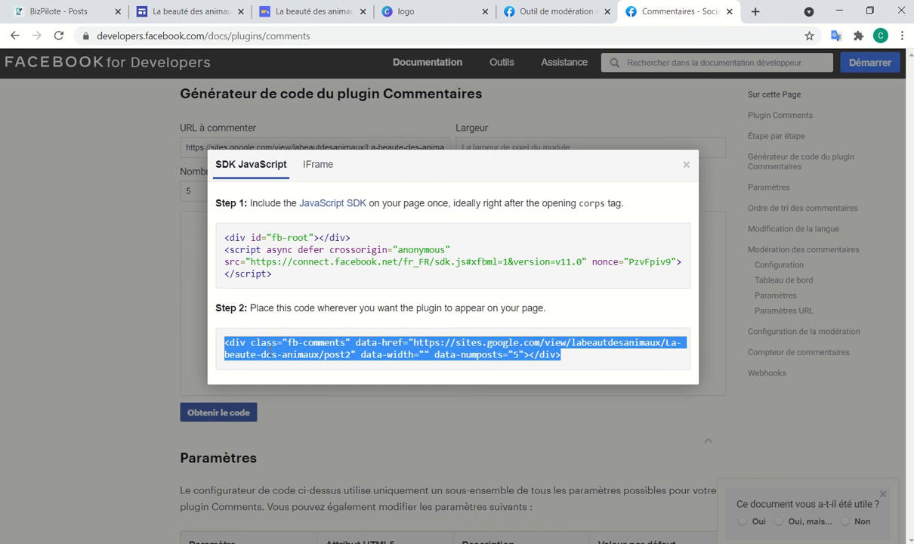
{"action": "left_click", "coordinate": [189, 11]}
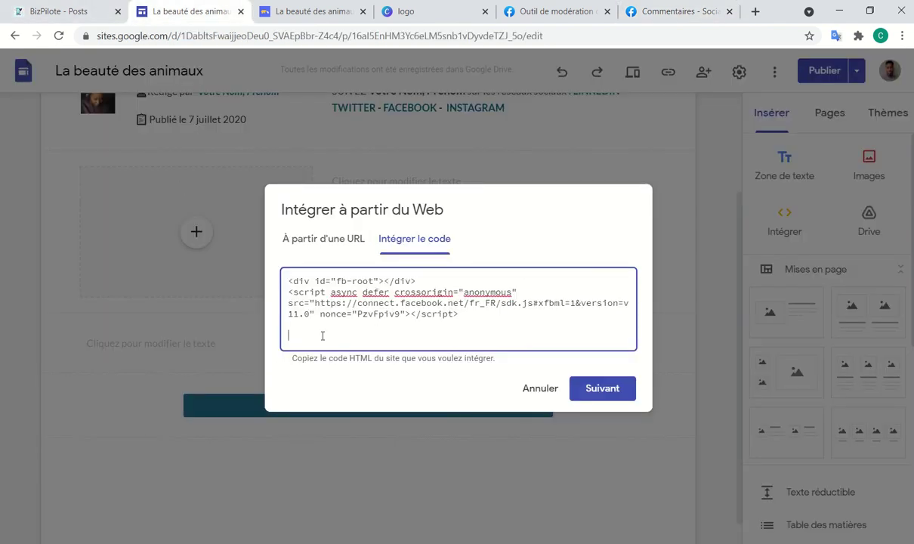
{"action": "key", "text": "ctrl+v"}
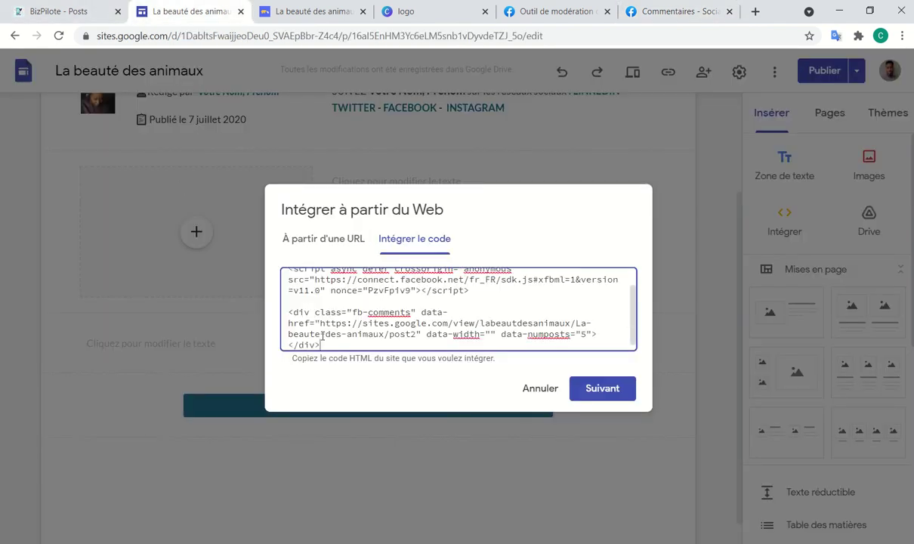
- Insert the comments embed on post#2, then widen it to the full content width and increase its height
{"action": "left_click", "coordinate": [627, 389]}
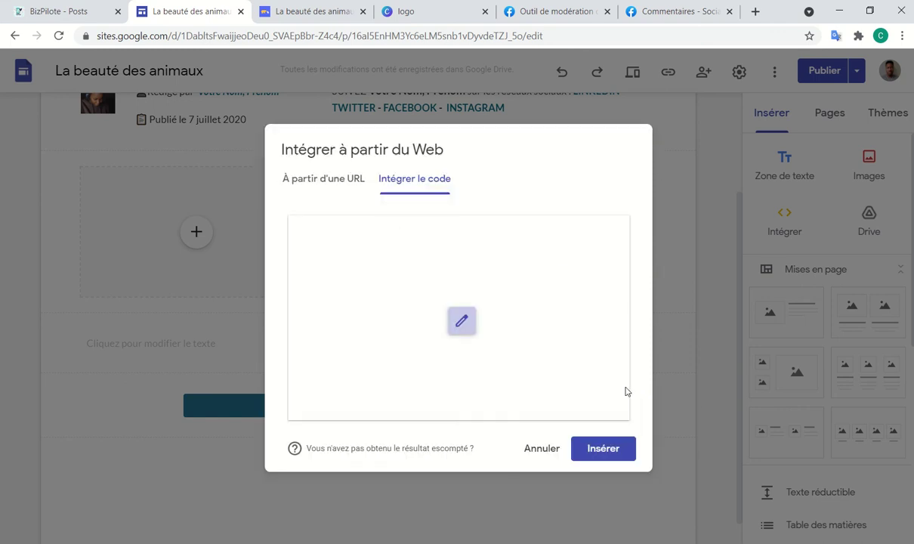
{"action": "left_click", "coordinate": [613, 448]}
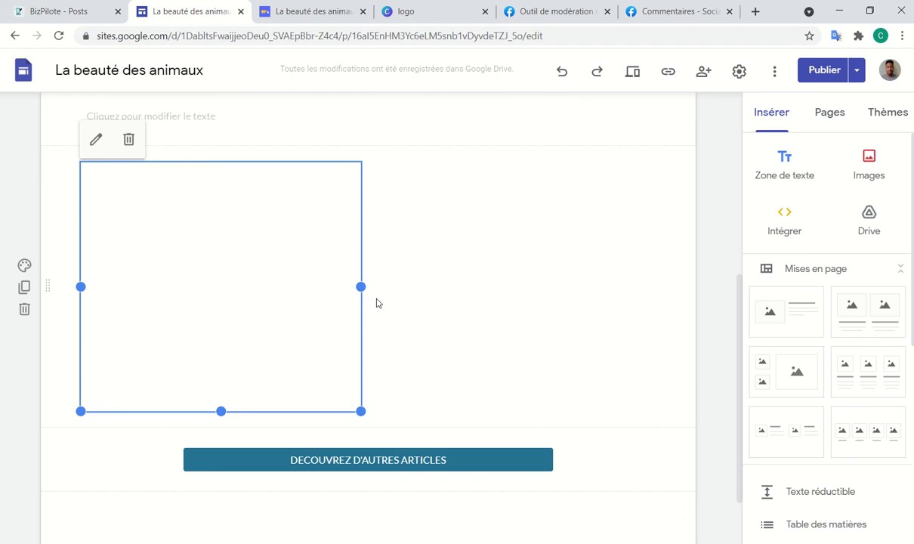
{"action": "left_click_drag", "start_coordinate": [361, 286], "coordinate": [737, 333]}
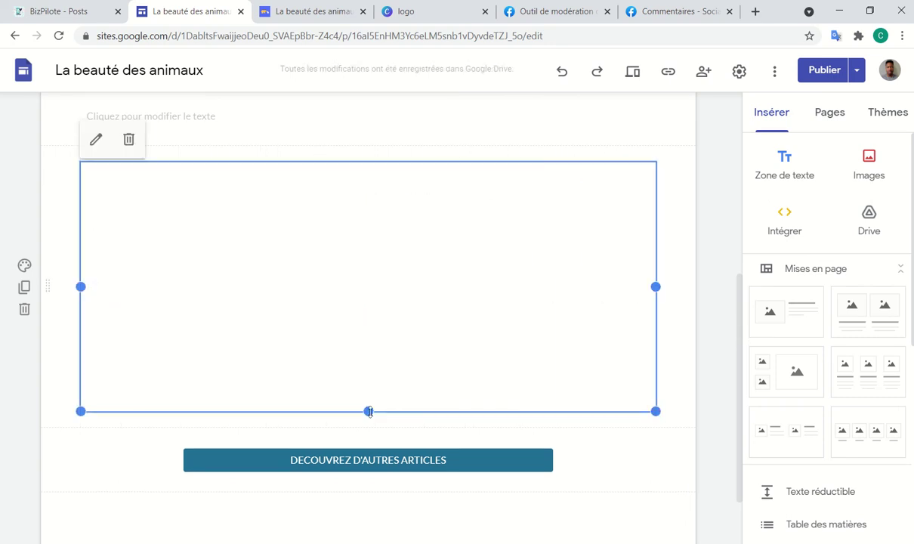
{"action": "left_click_drag", "start_coordinate": [369, 411], "coordinate": [365, 525]}
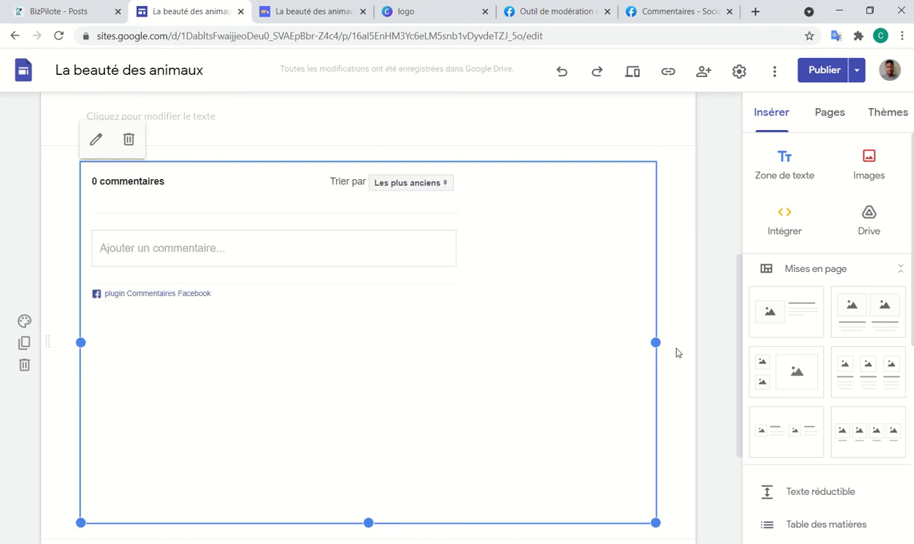
- Publish the site with the updated post#1 and post#2 pages and reload the live post2 page
{"action": "left_click", "coordinate": [823, 72]}
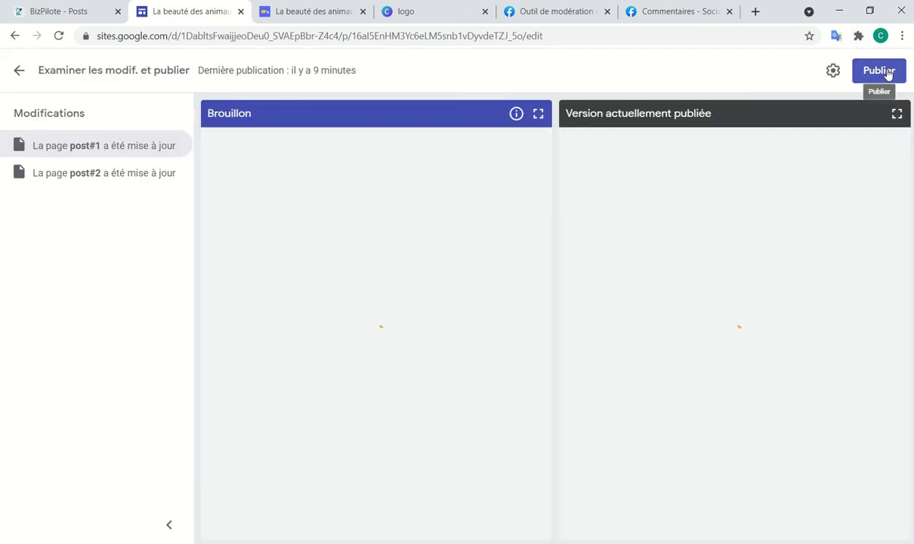
{"action": "left_click", "coordinate": [888, 72]}
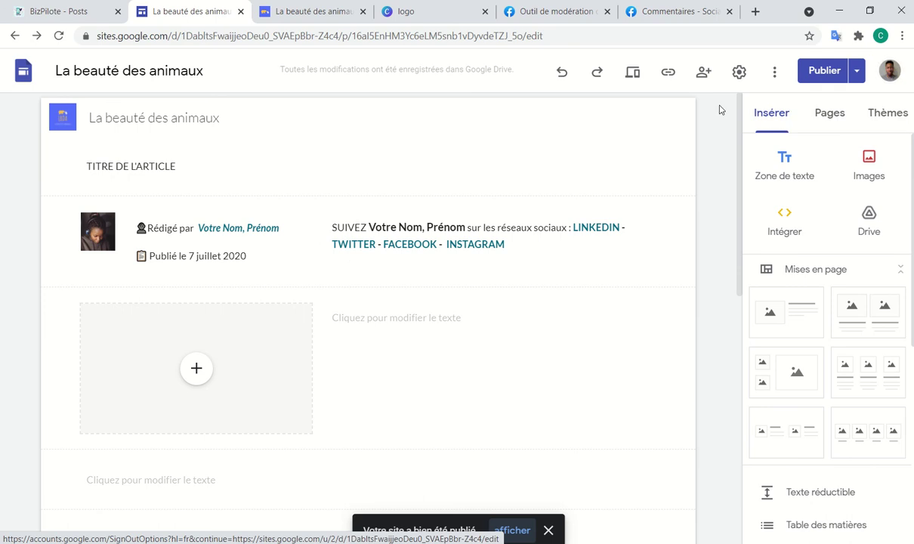
{"action": "left_click", "coordinate": [306, 12]}
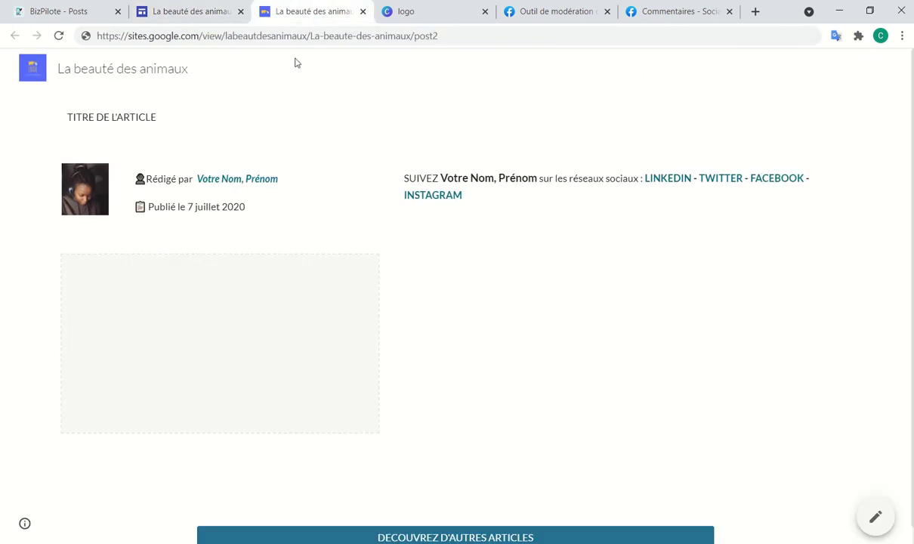
{"action": "left_click", "coordinate": [60, 37]}
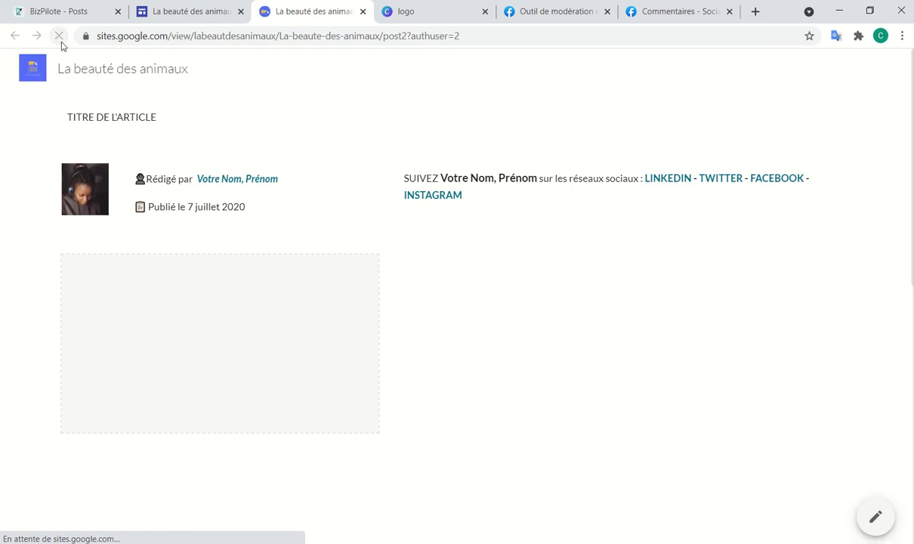
- Examine the published post2 page down to its Facebook comments section, reloading the page to check that the plugin loads
{"action": "scroll", "coordinate": [267, 286], "scroll_direction": "down", "scroll_amount": 3}
{"action": "scroll", "coordinate": [271, 284], "scroll_direction": "up", "scroll_amount": 2}
{"action": "scroll", "coordinate": [271, 285], "scroll_direction": "up", "scroll_amount": 1}
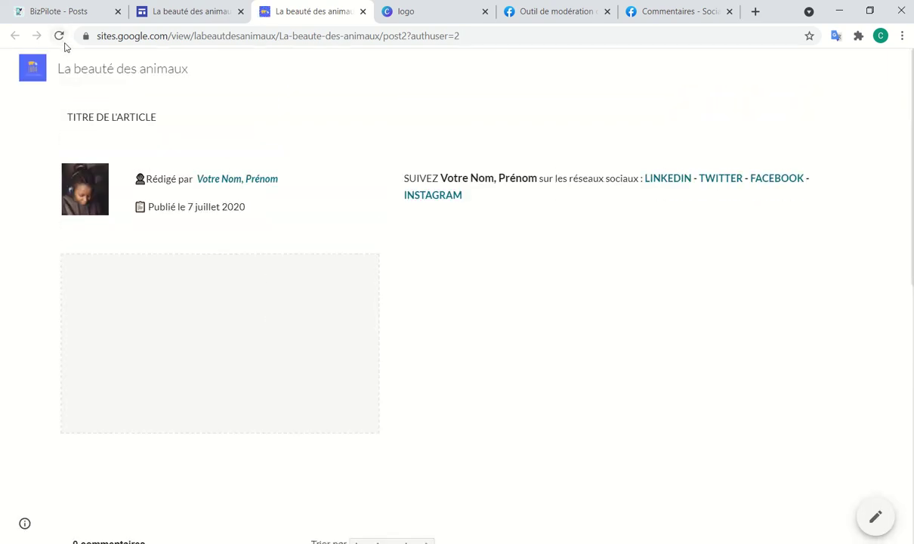
{"action": "left_click", "coordinate": [59, 36]}
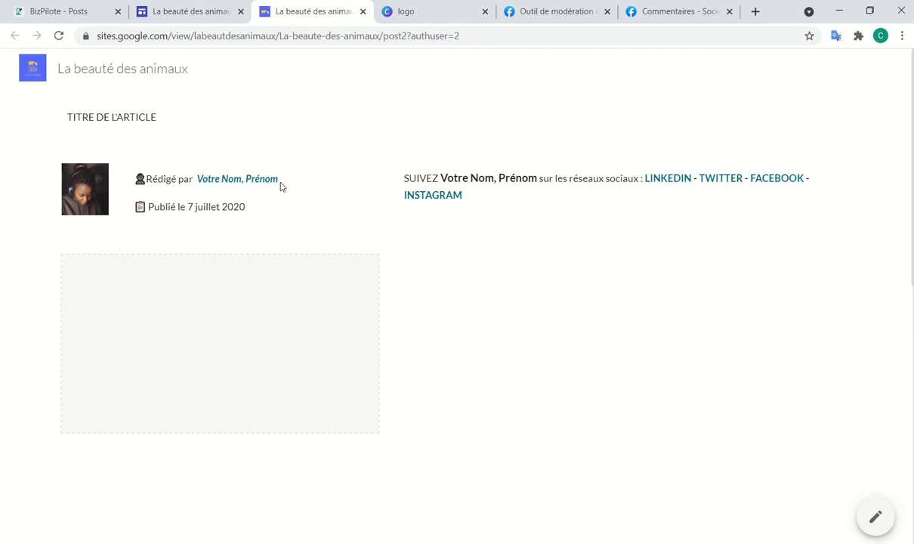
{"action": "scroll", "coordinate": [281, 186], "scroll_direction": "down", "scroll_amount": 5}
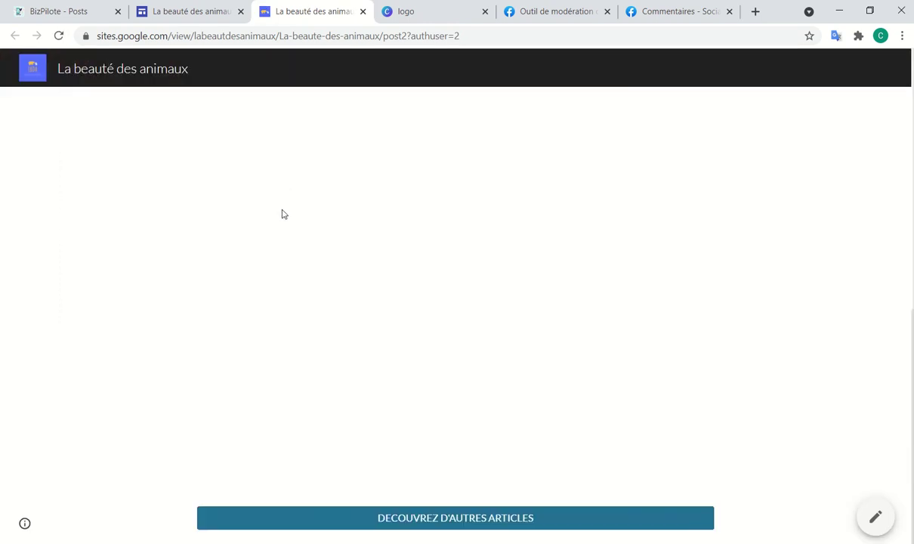
{"action": "scroll", "coordinate": [284, 215], "scroll_direction": "up", "scroll_amount": 5}
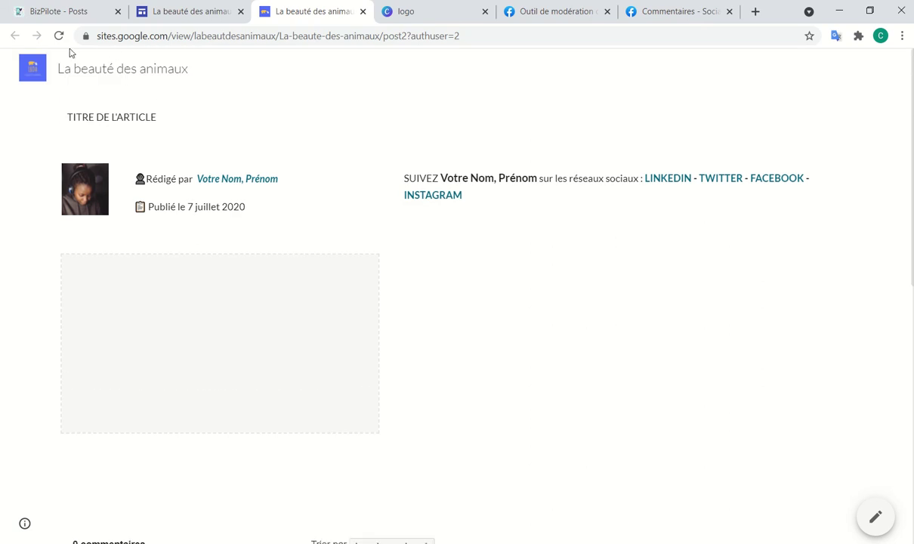
{"action": "left_click", "coordinate": [58, 35]}
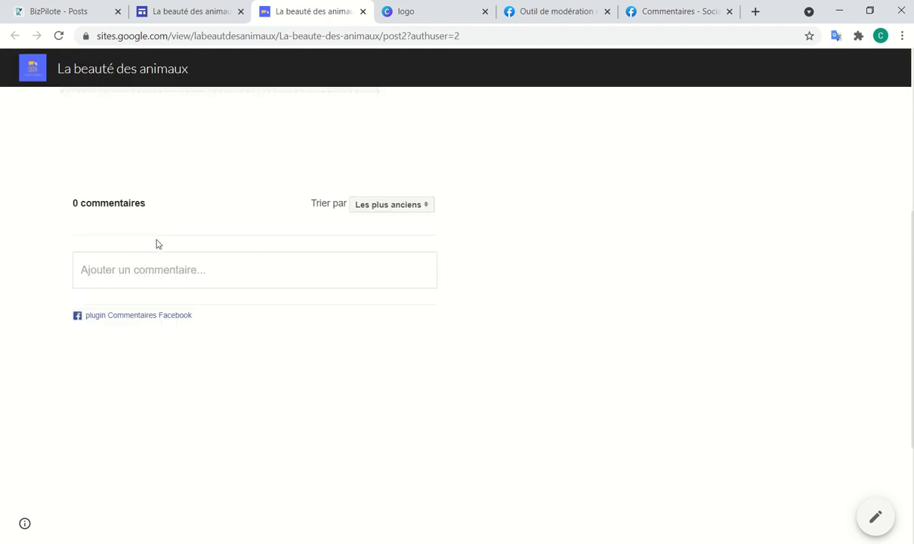
- Activate the Facebook comment box on the live post2 page and view the profiles and pages available for commenting
{"action": "left_click", "coordinate": [163, 326]}
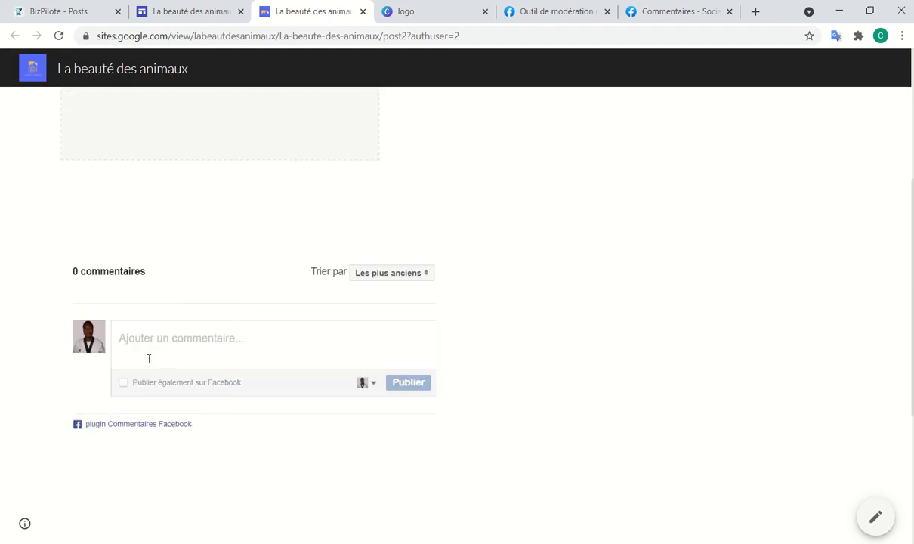
{"action": "left_click", "coordinate": [374, 387]}
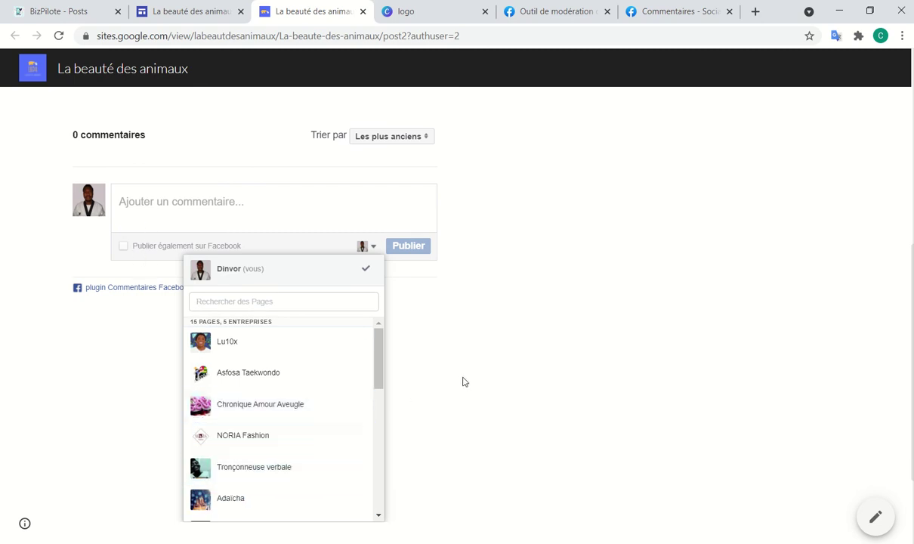
{"action": "left_click", "coordinate": [370, 247]}
{"action": "scroll", "coordinate": [509, 316], "scroll_direction": "up", "scroll_amount": 4}
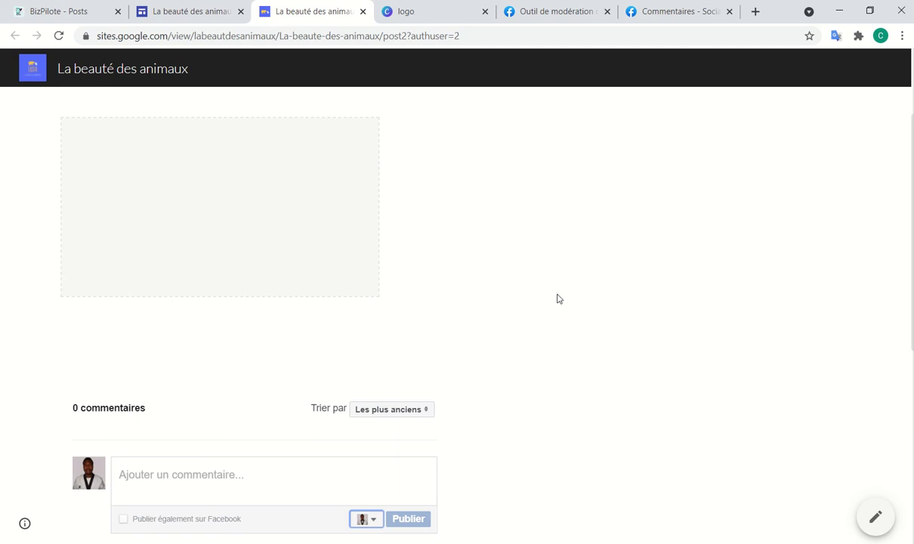
{"action": "scroll", "coordinate": [522, 318], "scroll_direction": "up", "scroll_amount": 2}
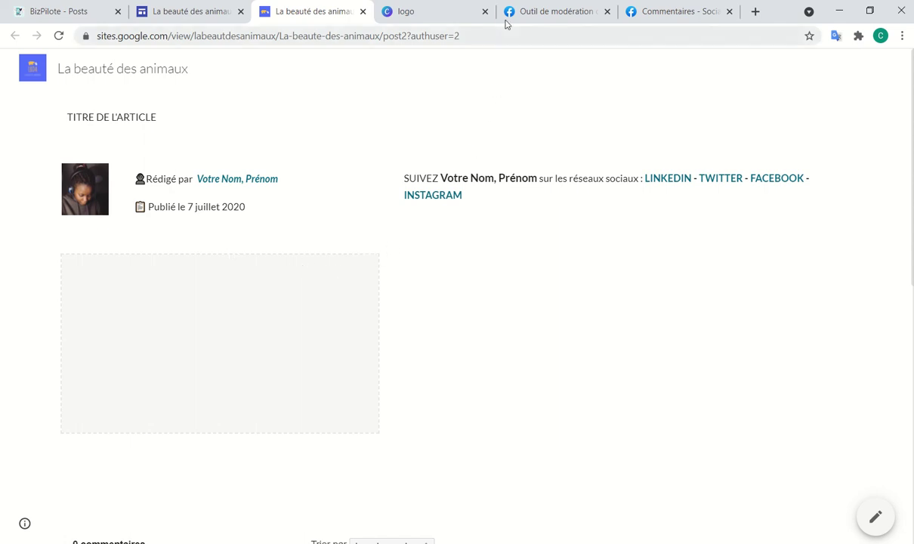
{"action": "mouse_move", "coordinate": [495, 4]}
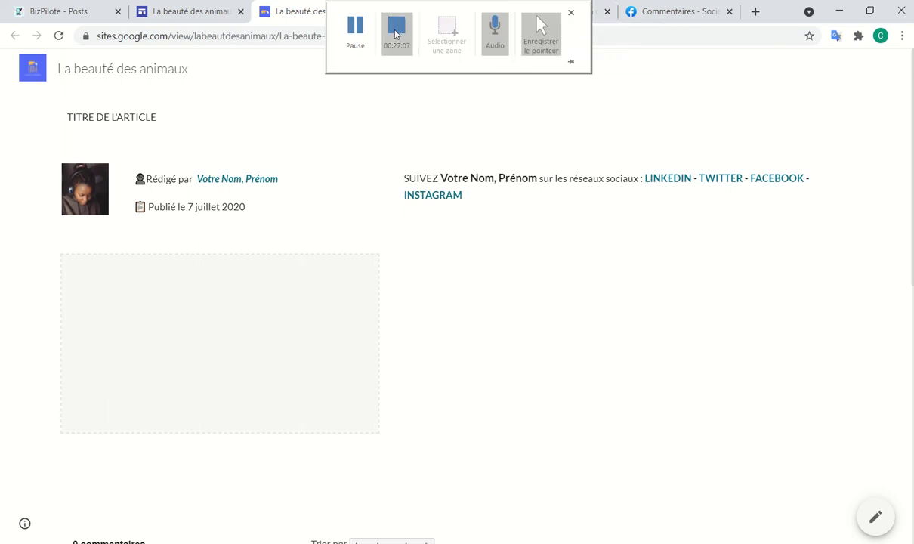